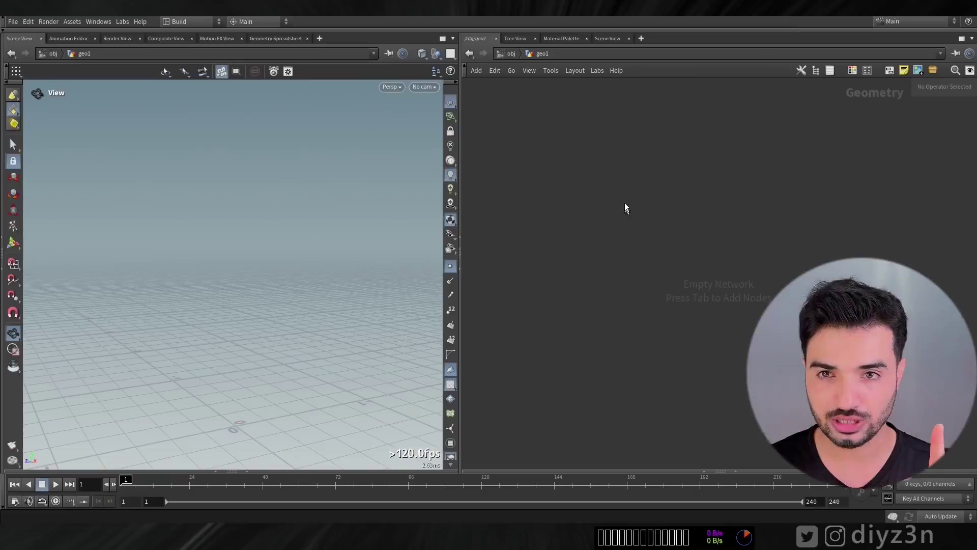
- Add a Test Geometry: Capybara node to the network and orbit around the model
text(capy)
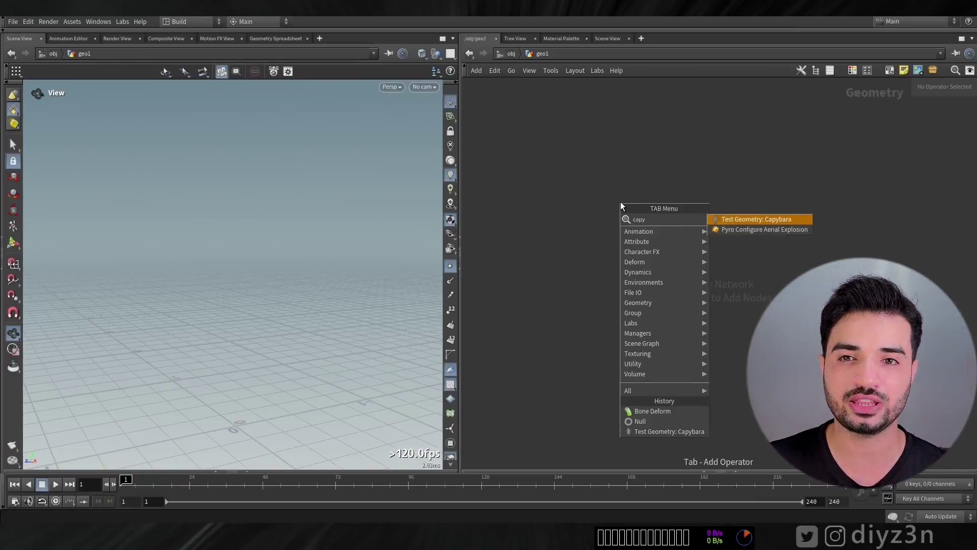
click(728, 219)
click(566, 181)
drag(255, 230, 291, 340)
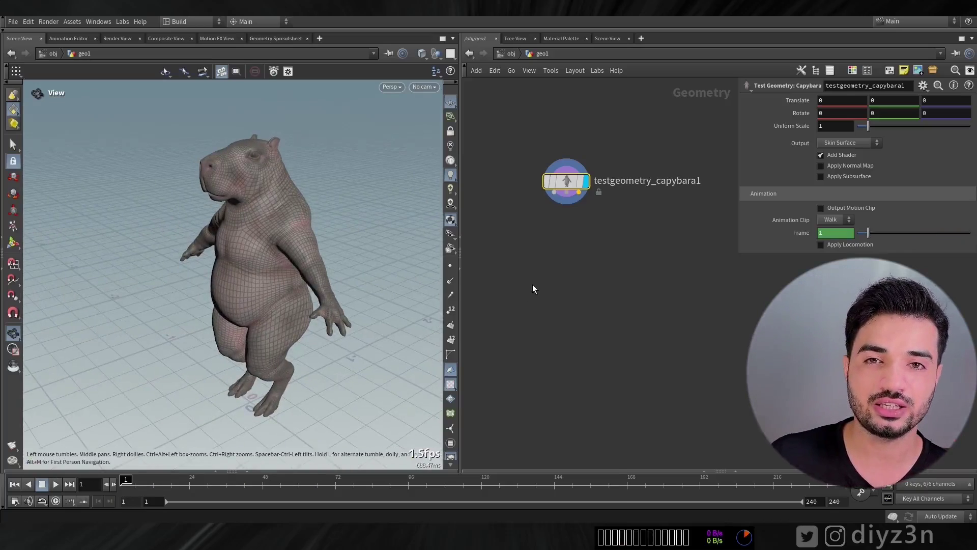
- Add a displayed Null node below the capybara and connect the capybara's second output to it
key(Tab)
text(nu)
key(Return)
click(568, 257)
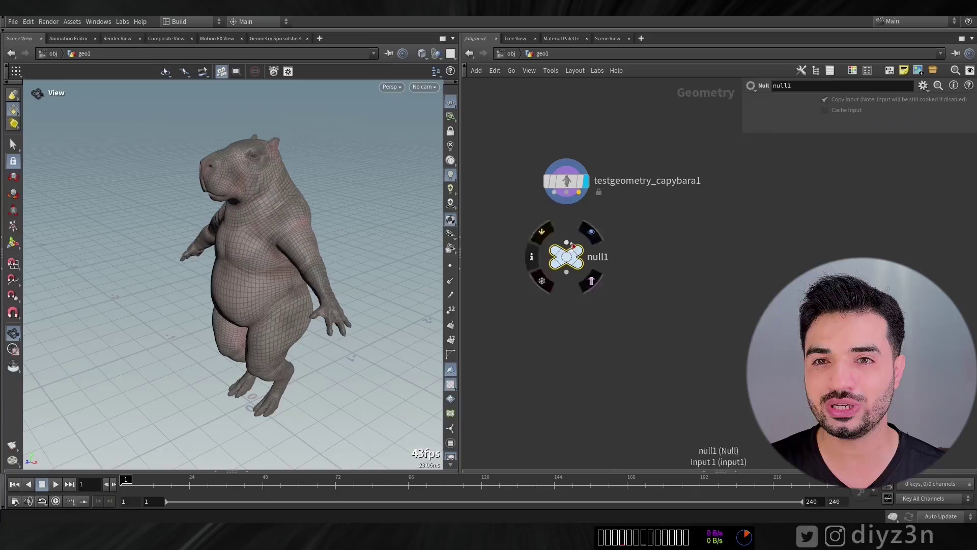
click(592, 233)
drag(566, 192, 566, 244)
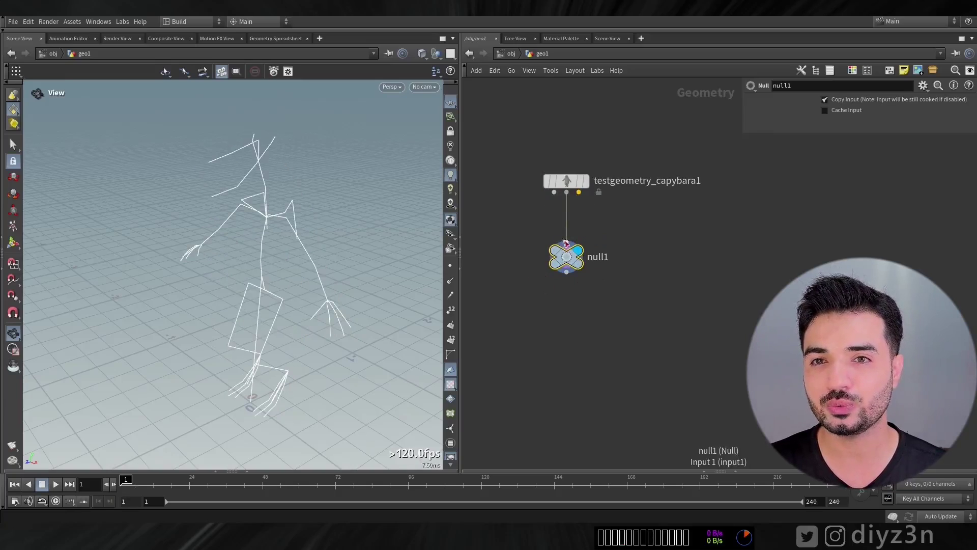
- Rewire the capybara's third output to the Null, scrub the walk animation to frame 29, and delete the Null
drag(575, 206, 567, 243)
drag(134, 484, 218, 486)
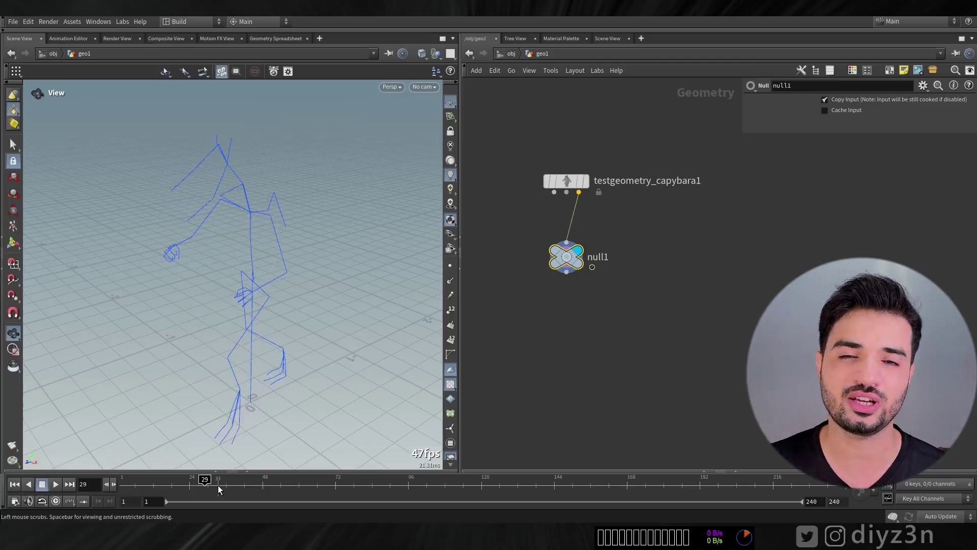
key(Delete)
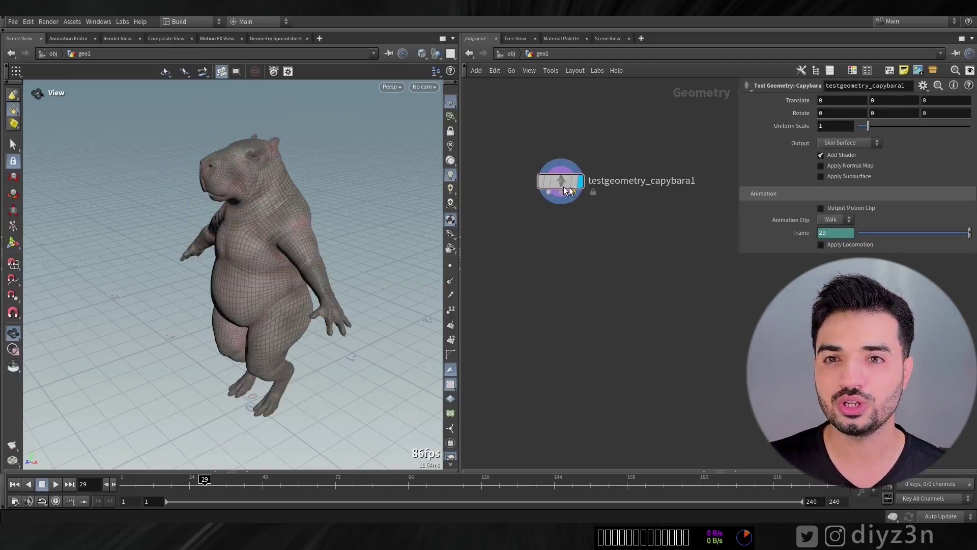
- Set the capybara's output to Muscle Surfaces and inspect the muscles from another angle
drag(570, 187, 531, 186)
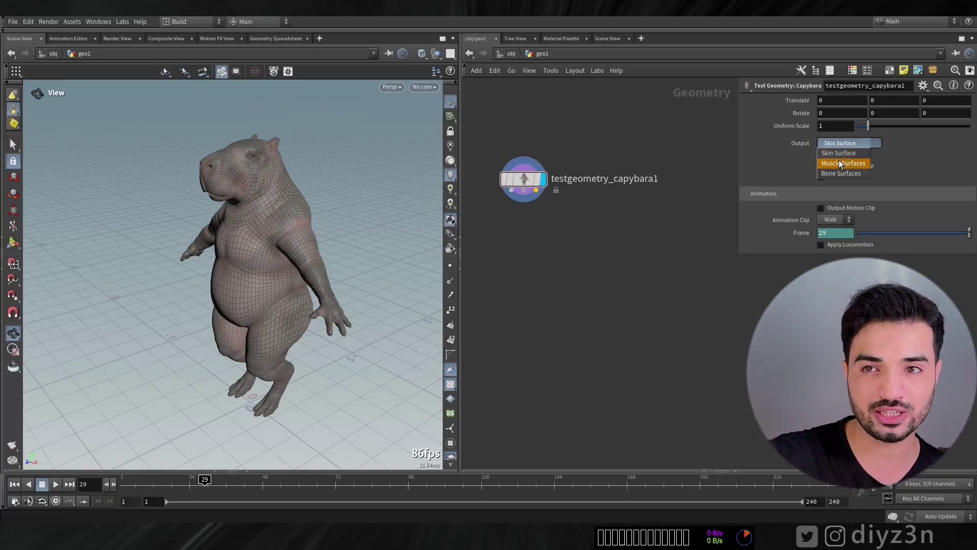
click(843, 163)
drag(263, 220, 361, 358)
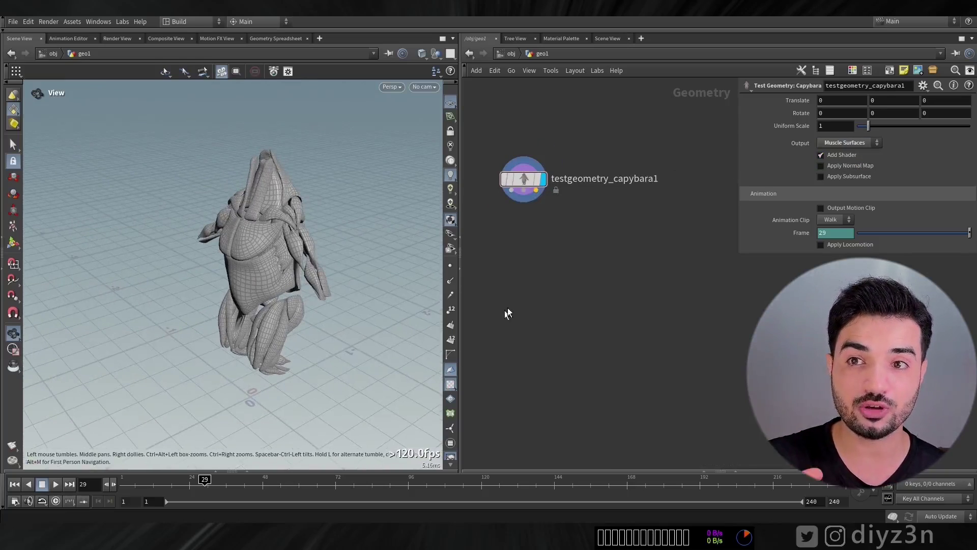
- Add a Joint Deform node wired to the capybara's three outputs and scrub the animation to frame 61
key(Tab)
text(def)
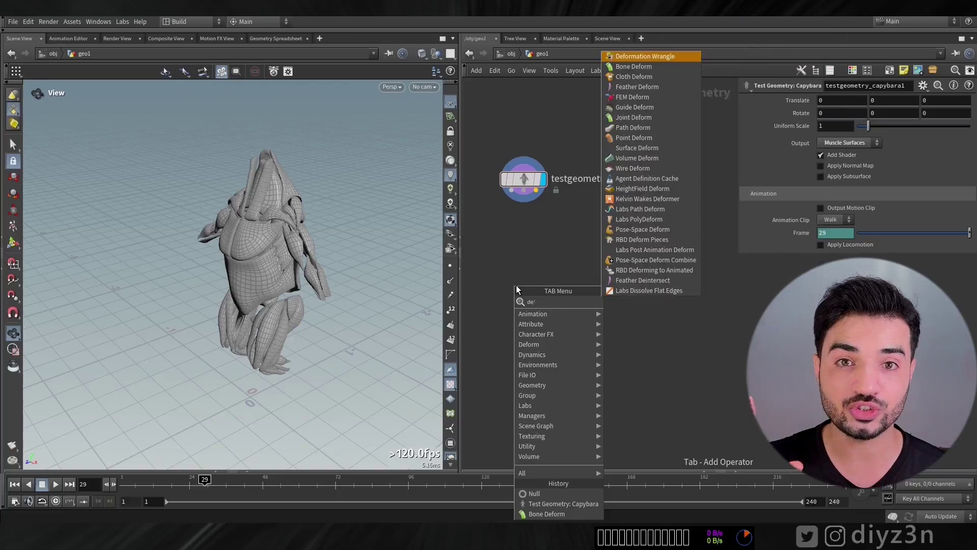
click(660, 121)
click(525, 224)
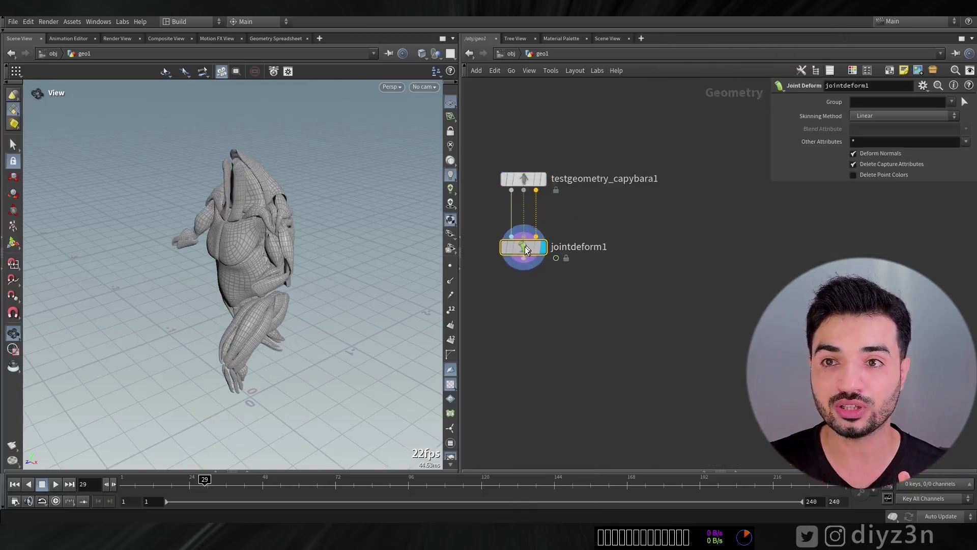
drag(204, 481, 302, 482)
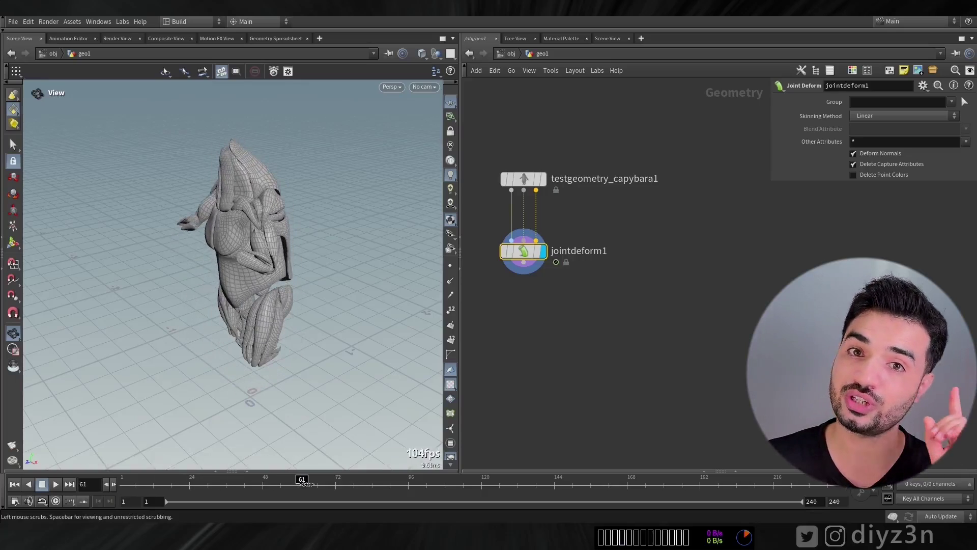
- Set the capybara's output to Bone Surfaces and scrub the deformed skeleton to frame 66
click(522, 178)
click(840, 173)
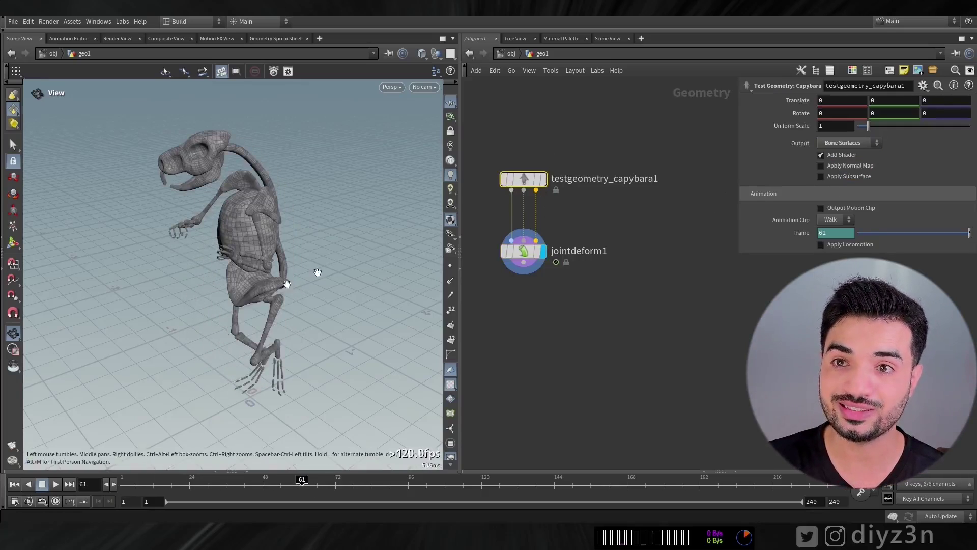
drag(148, 486, 317, 488)
- Preview the capybara's animated pose output through a temporary Null node, scrubbing to frame 49, and delete the Null
key(Tab)
text(null)
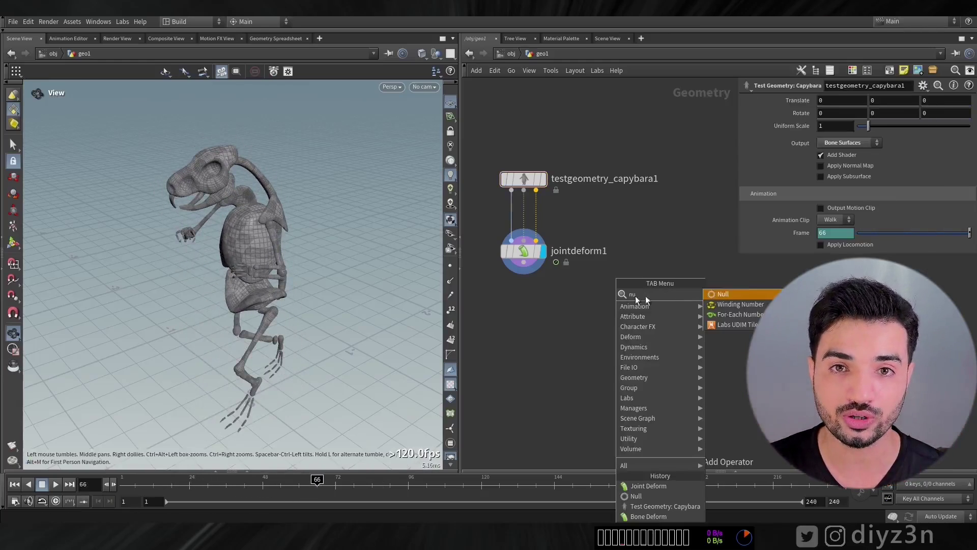
key(Return)
click(611, 288)
click(636, 262)
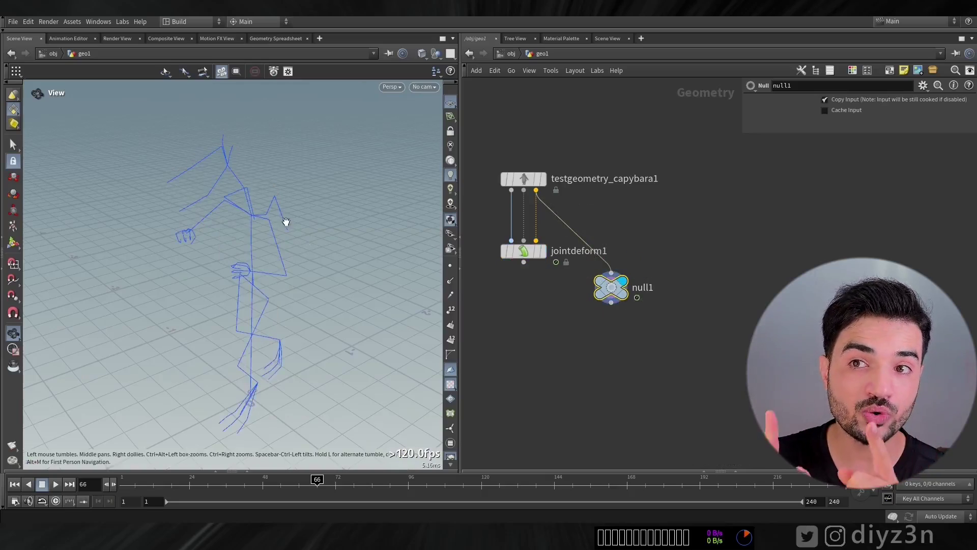
drag(153, 486, 266, 486)
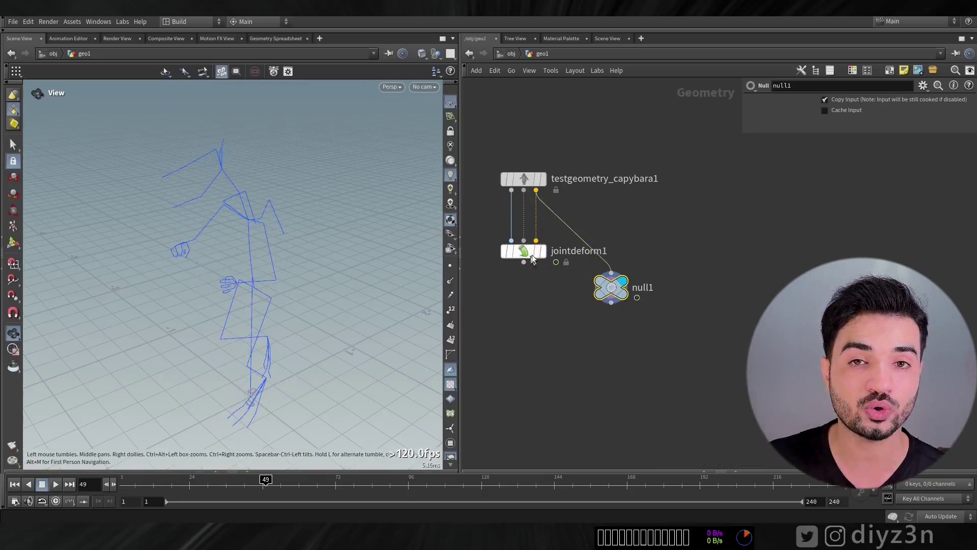
click(550, 230)
key(Delete)
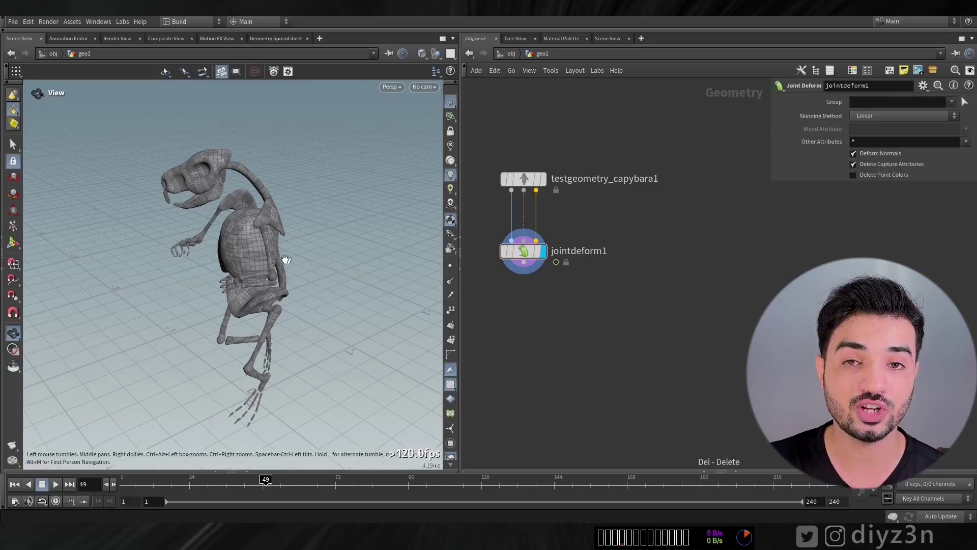
- Return to frame 1 and add an FBX Character Import node beside the capybara network
middle_drag(213, 356, 221, 363)
drag(265, 489, 123, 492)
middle_drag(470, 235, 610, 251)
key(Tab)
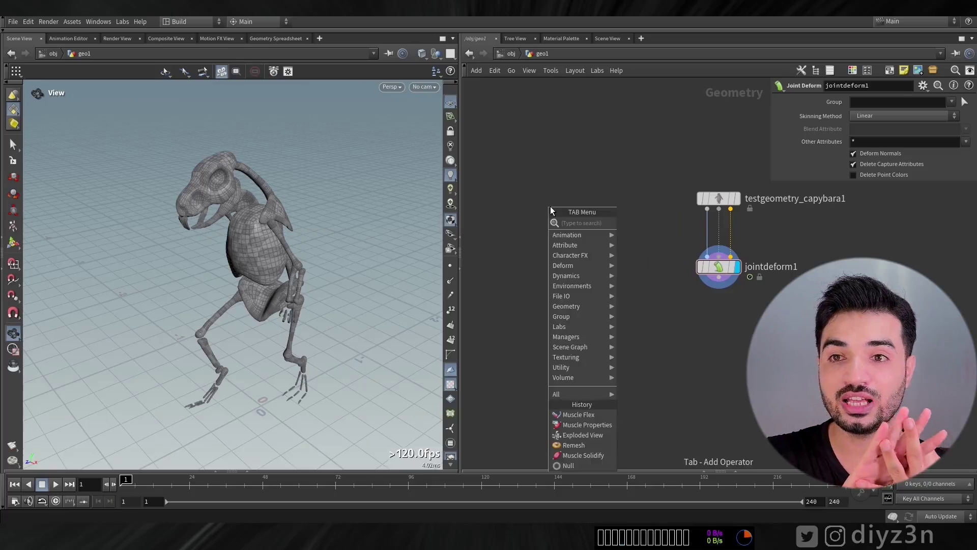
text(fbx)
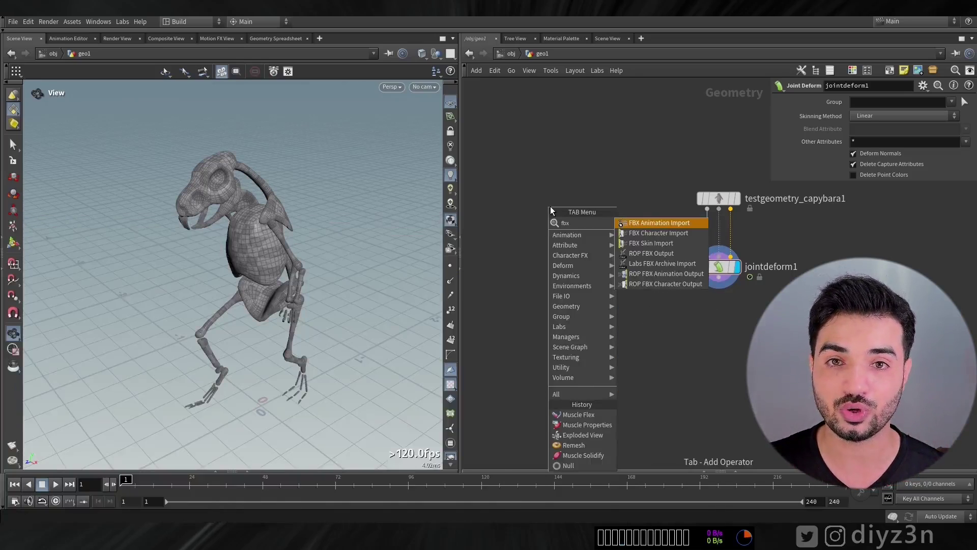
click(657, 232)
click(585, 197)
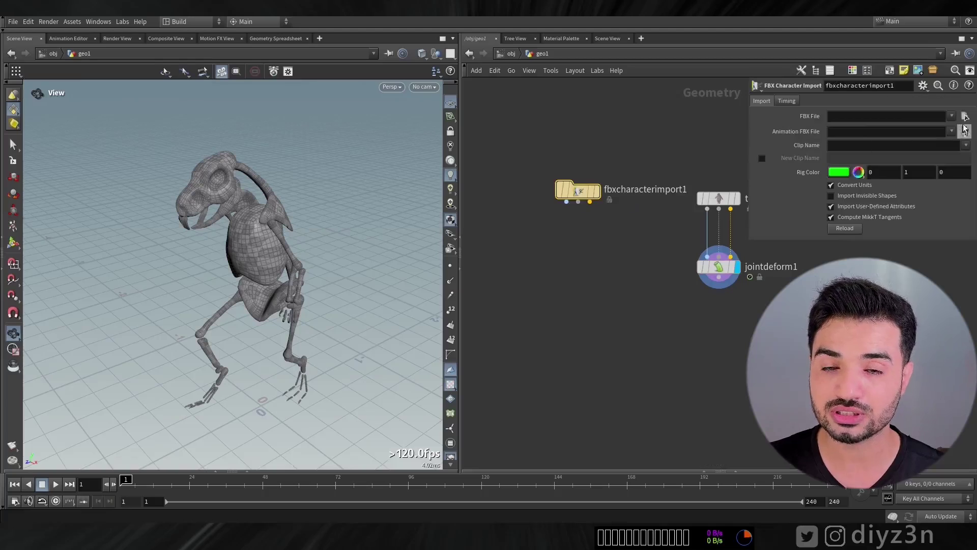
- Load $HIP/TREX.fbx as the import node's FBX file and display the whole T-rex
click(965, 124)
double_click(745, 92)
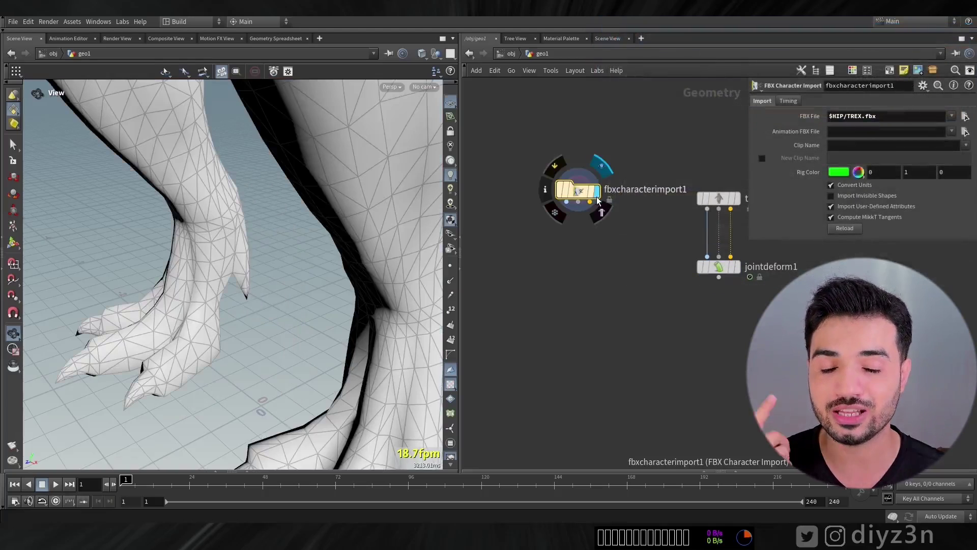
scroll(188, 166, down, 10)
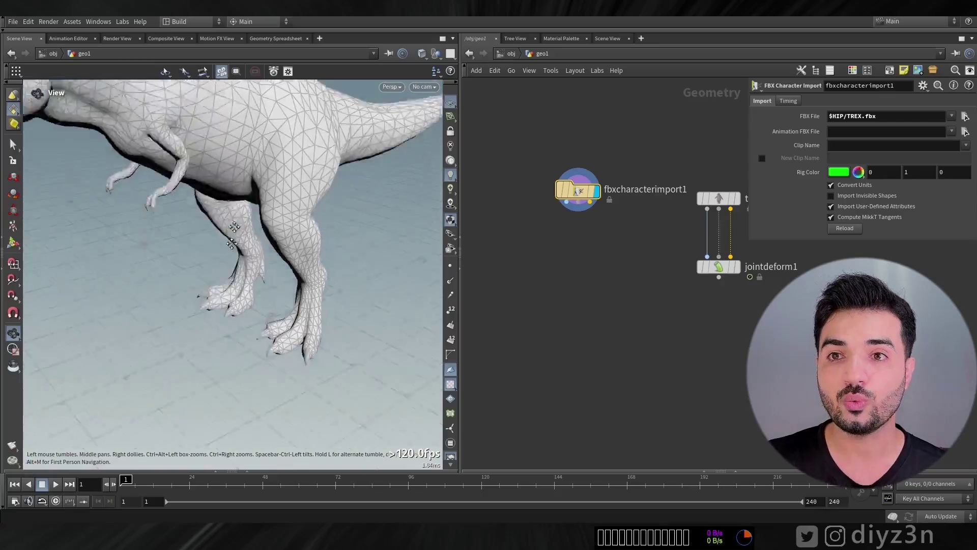
right_drag(276, 227, 196, 212)
drag(196, 212, 202, 210)
- Add a Bone Deform node wired to the three FBX import outputs, display it, and scrub the animation
mouse_move(557, 192)
drag(577, 197, 563, 197)
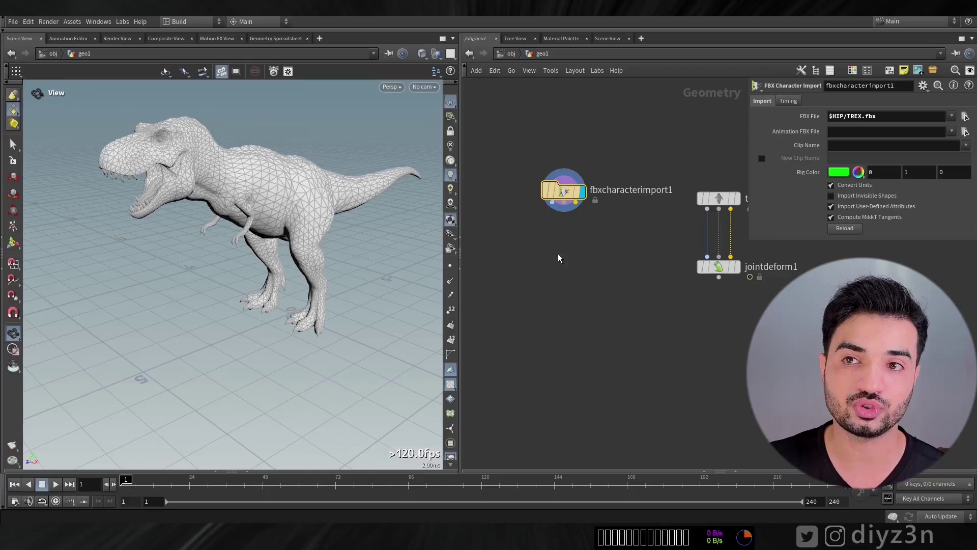
key(Tab)
click(658, 281)
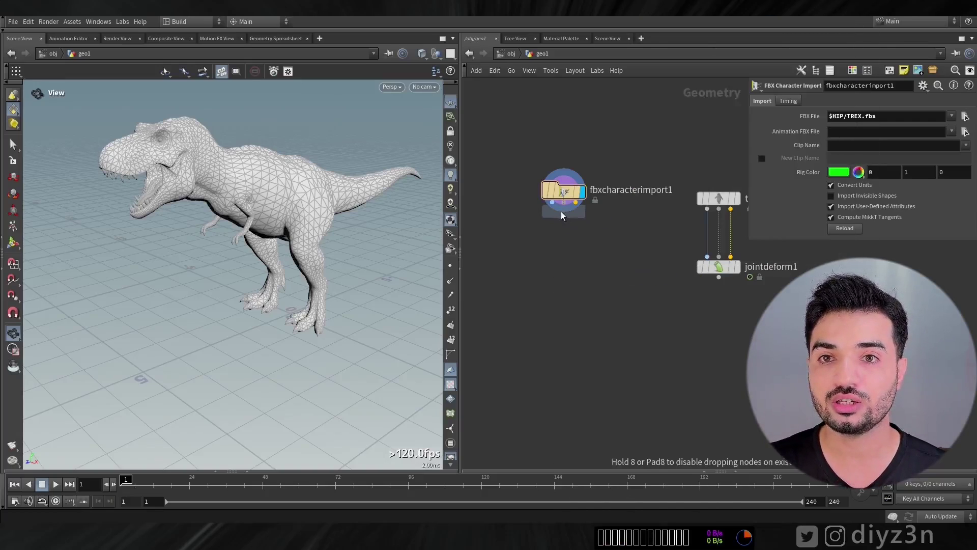
click(561, 212)
drag(562, 215, 565, 282)
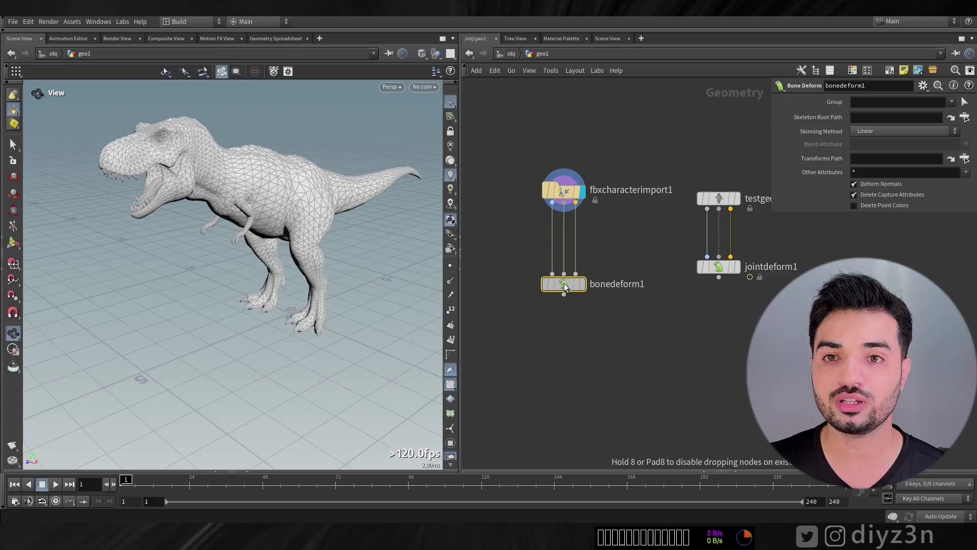
click(582, 283)
drag(162, 486, 122, 484)
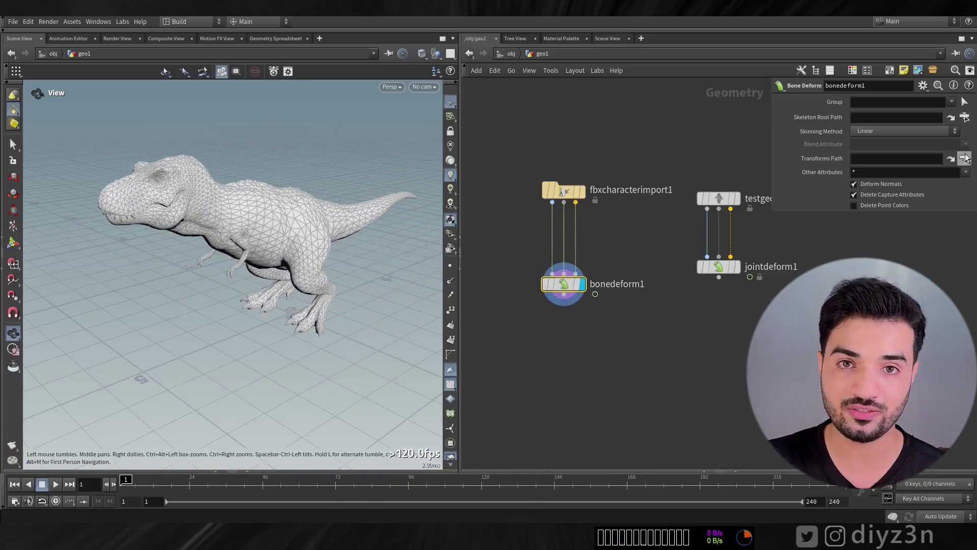
- Set the FBX import's clip name to skeletal.3|bite_skeletal.3 and scrub the bite animation to frame 141
click(560, 201)
click(965, 145)
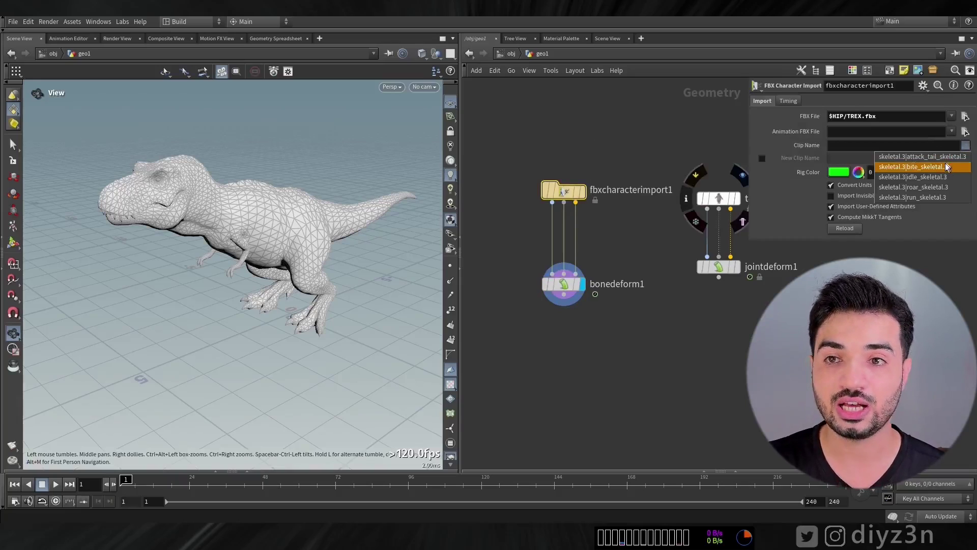
click(945, 167)
drag(126, 486, 545, 486)
- Set the FBX import's clip name to skeletal.3|run_skeletal.3 and scrub through the run animation
click(965, 145)
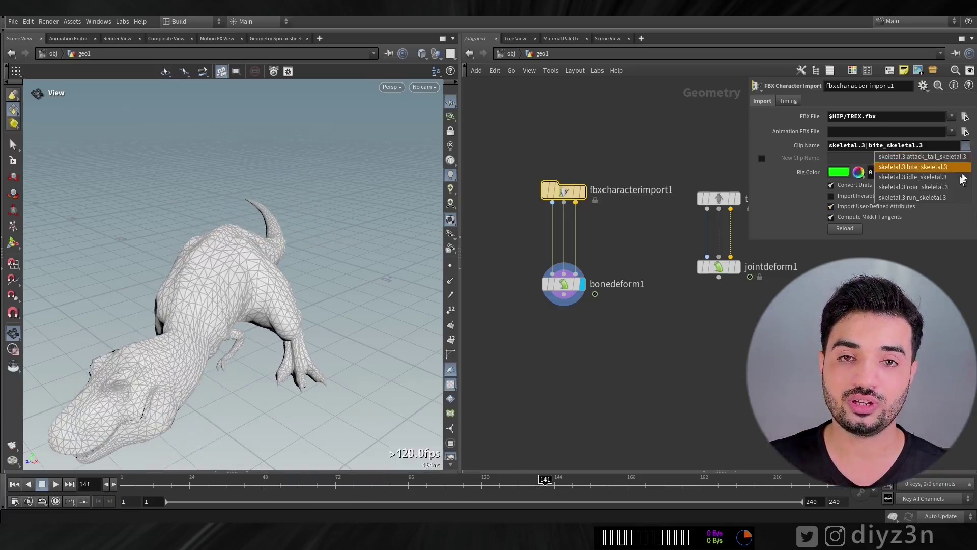
click(940, 197)
drag(387, 486, 478, 492)
- Set the FBX import's clip name to skeletal.3|roar_skeletal.3 and scrub through the roar animation
click(966, 145)
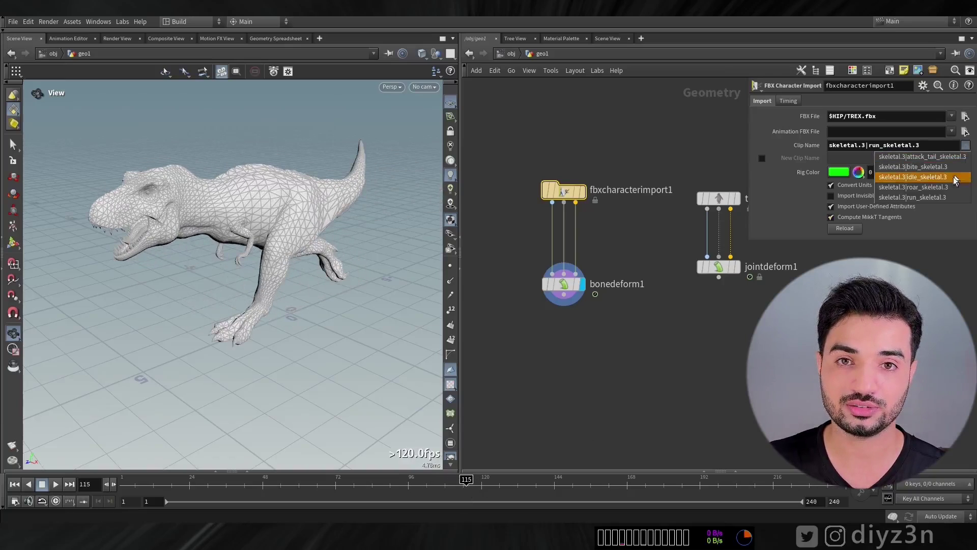
click(916, 181)
drag(128, 487, 295, 487)
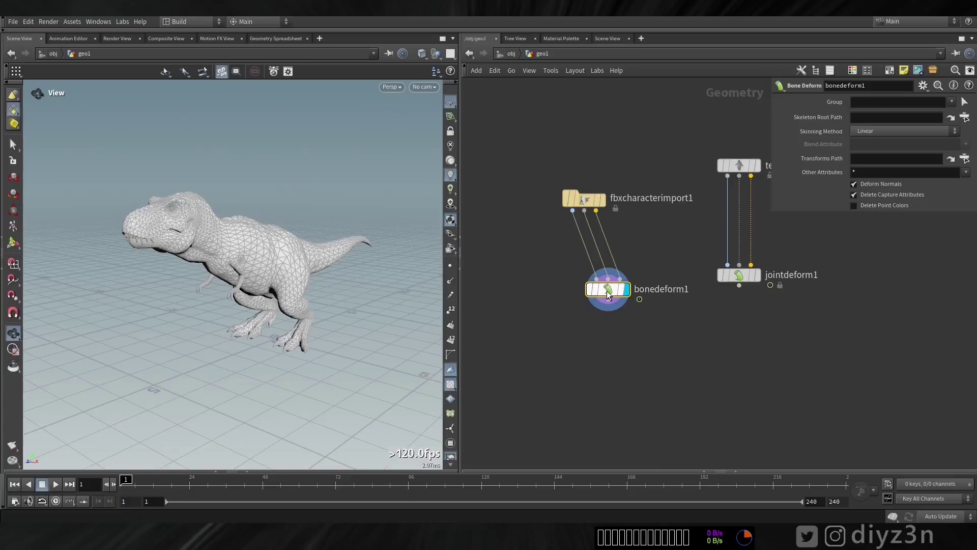
- Delete the Bone Deform node below the FBX Character Import
key(Delete)
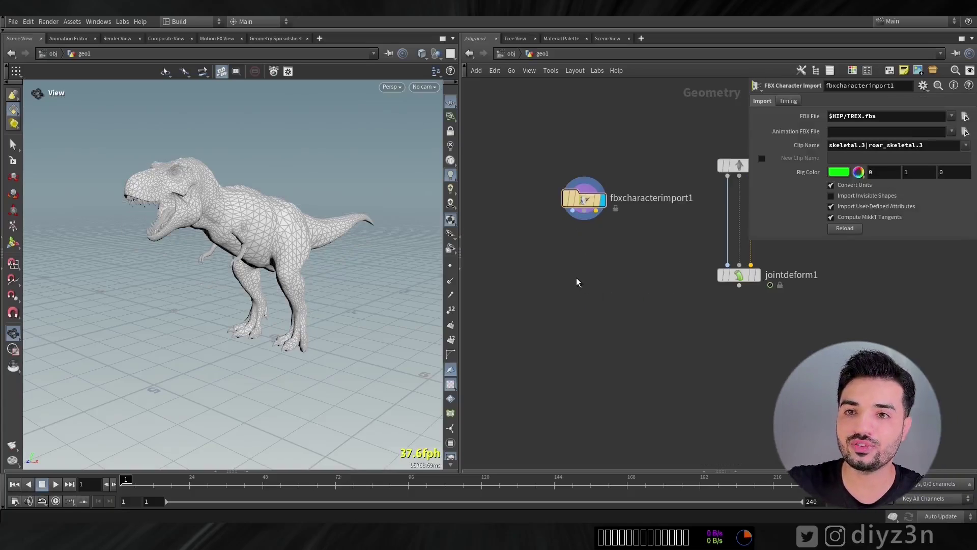
middle_drag(577, 280, 565, 237)
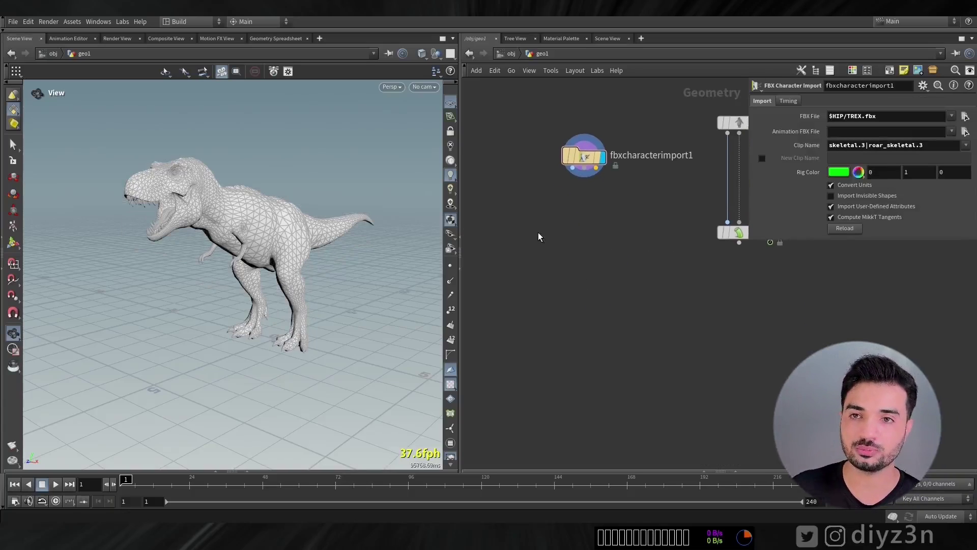
- Try a Remesh node for the imported T-rex, inspect the mesh up close, and delete the node
key(Tab)
text(re)
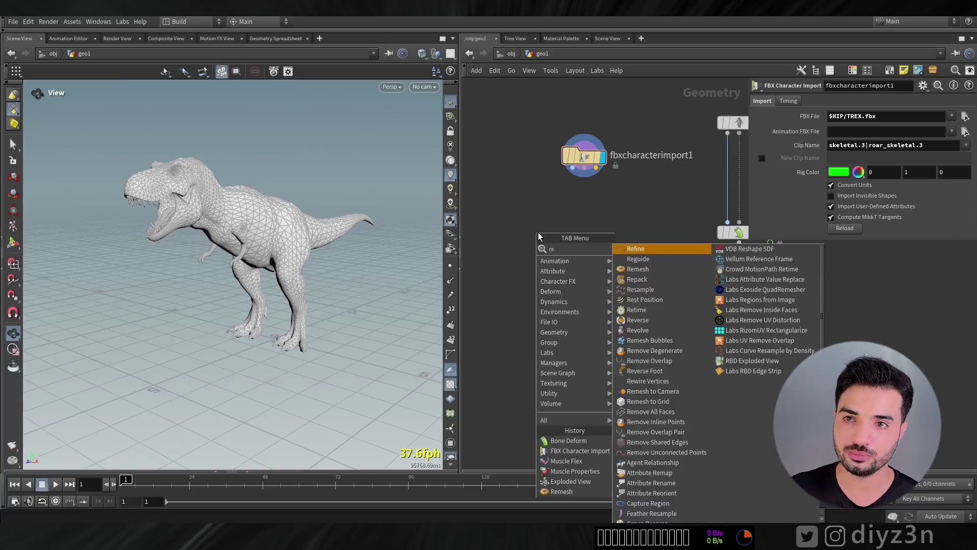
click(637, 268)
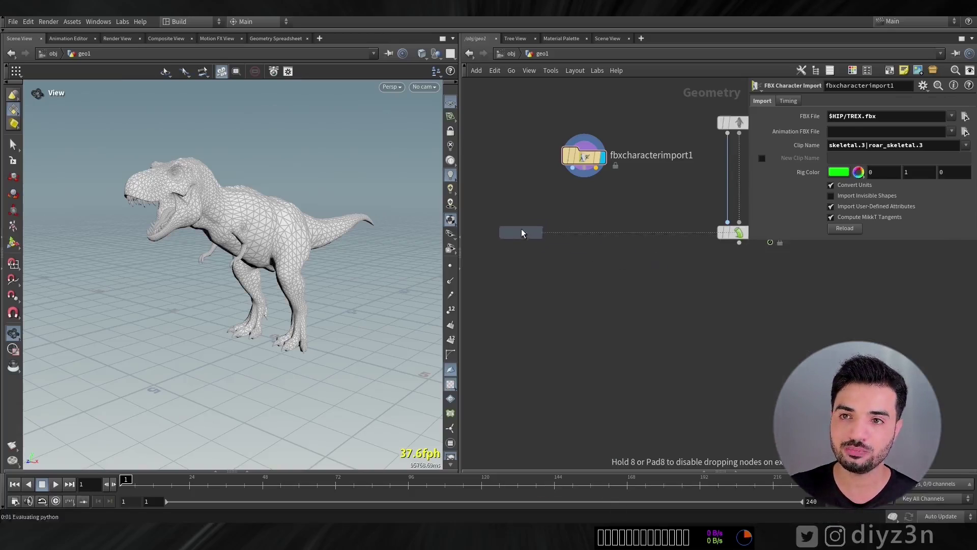
click(521, 233)
drag(305, 274, 306, 240)
scroll(307, 240, up, 3)
drag(910, 266, 902, 269)
mouse_move(239, 255)
mouse_down()
mouse_move(277, 231)
mouse_move(239, 257)
mouse_move(257, 260)
mouse_up()
drag(314, 243, 306, 267)
key(Delete)
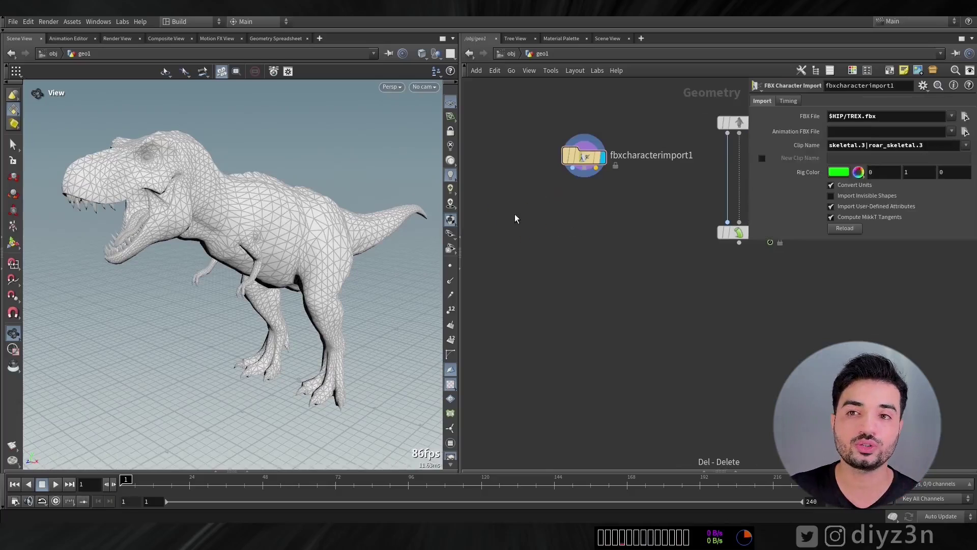
- Add a VDB from Polygons node fed by the FBX Character Import's first output and display it
key(Tab)
text(vdb)
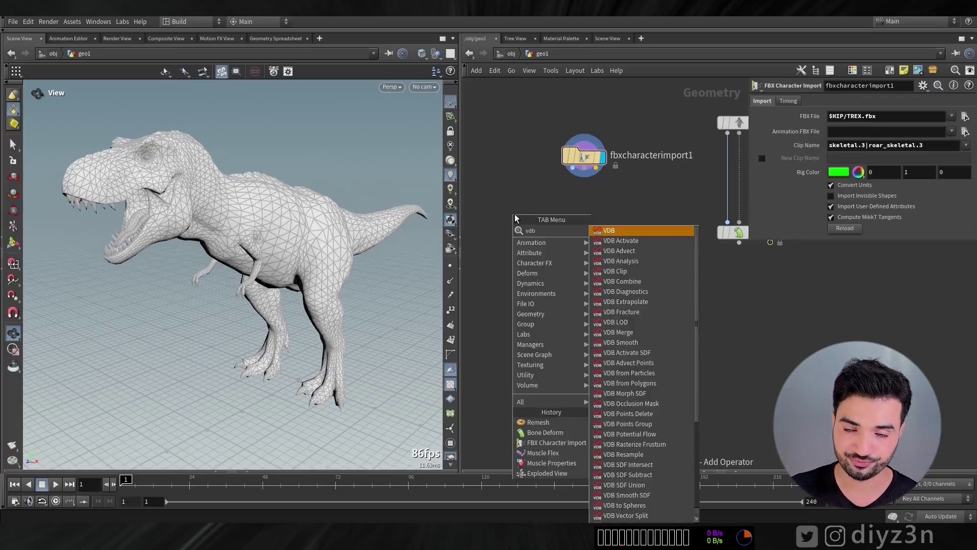
text( from)
click(627, 249)
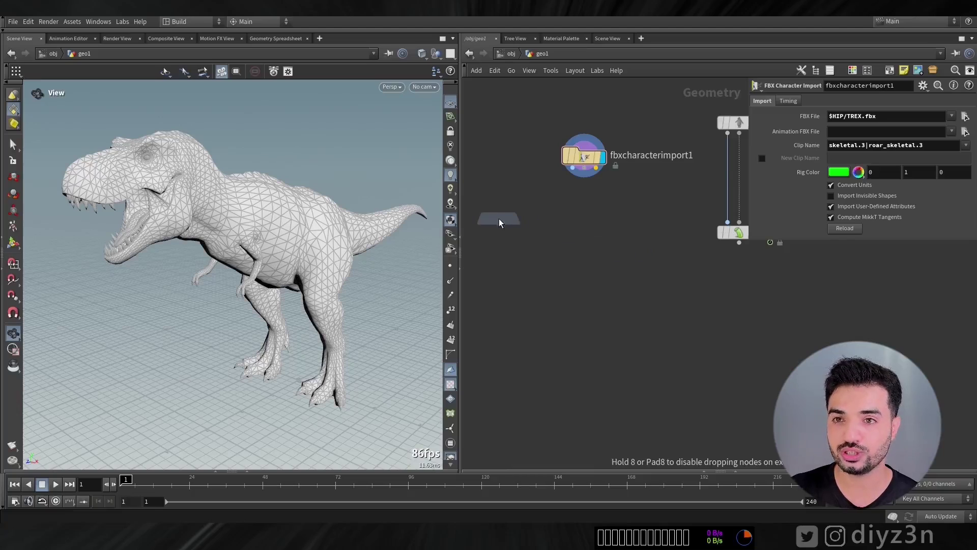
click(500, 219)
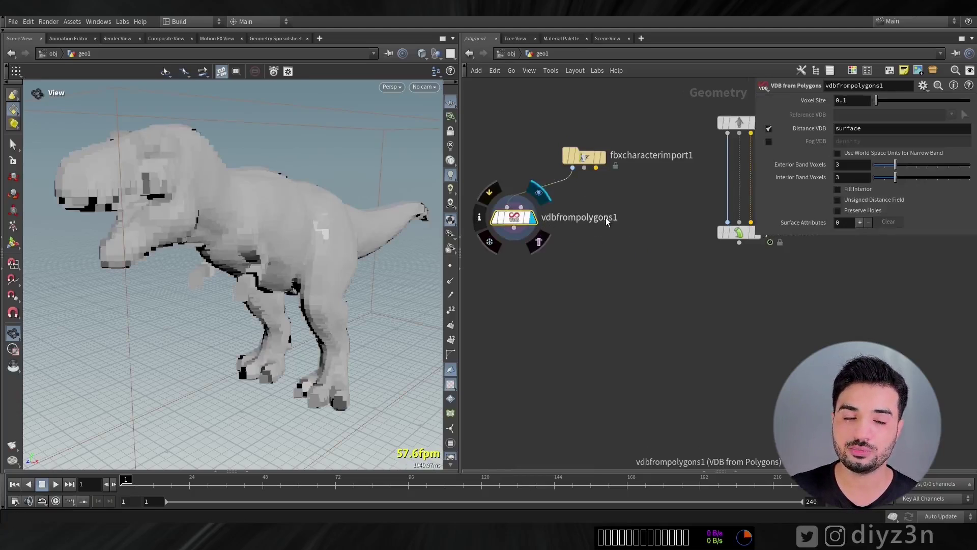
- Add a Convert VDB node below VDB from Polygons and convert the volume to Polygons
key(Tab)
text(vdbc)
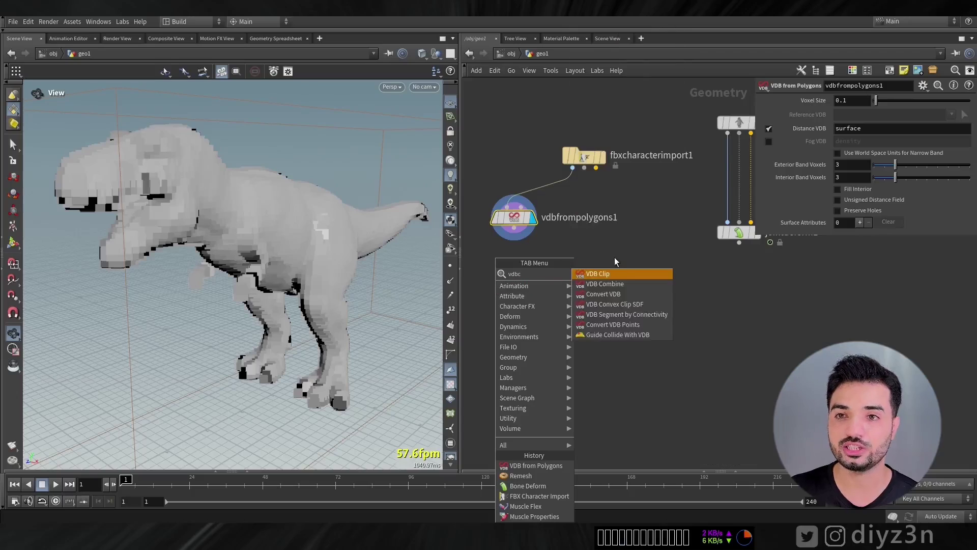
click(611, 294)
click(512, 261)
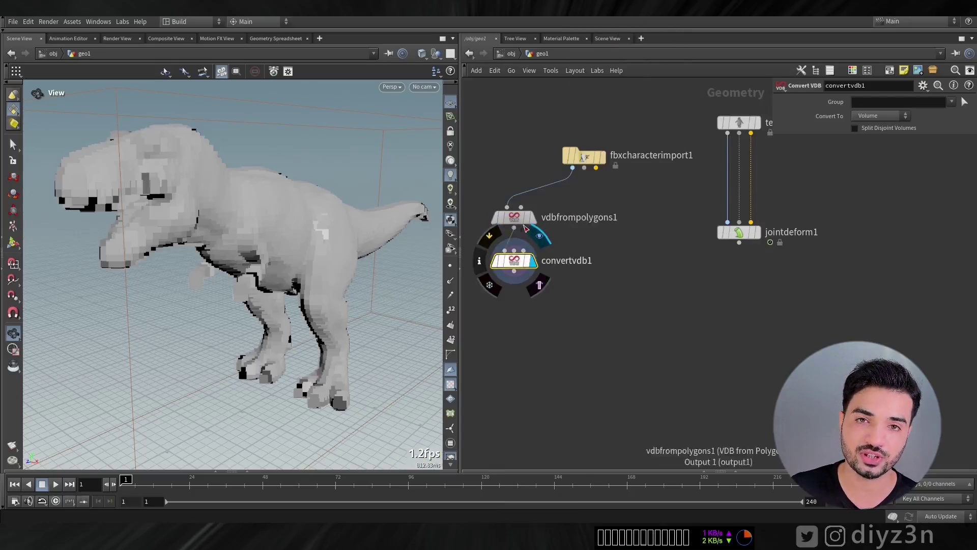
click(880, 115)
click(869, 147)
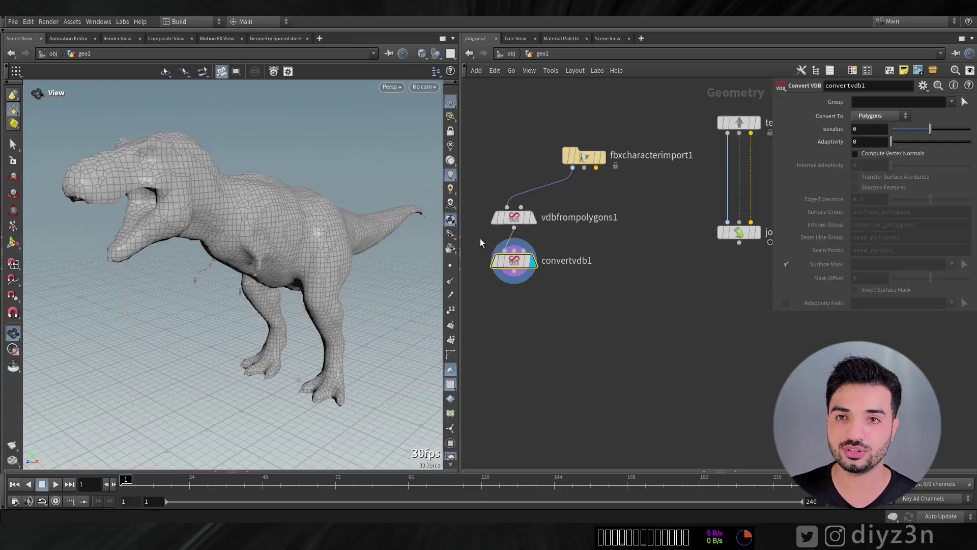
- Refine the voxel size of VDB from Polygons, trying 0.05 and settling on 0.03
click(514, 218)
click(865, 99)
text(0.)
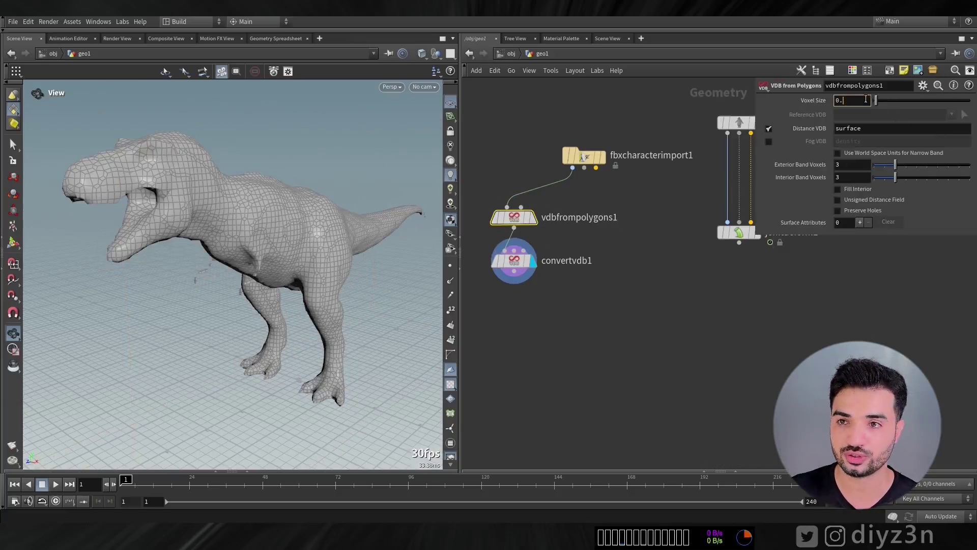
text(05)
key(Return)
drag(270, 227, 306, 236)
click(865, 101)
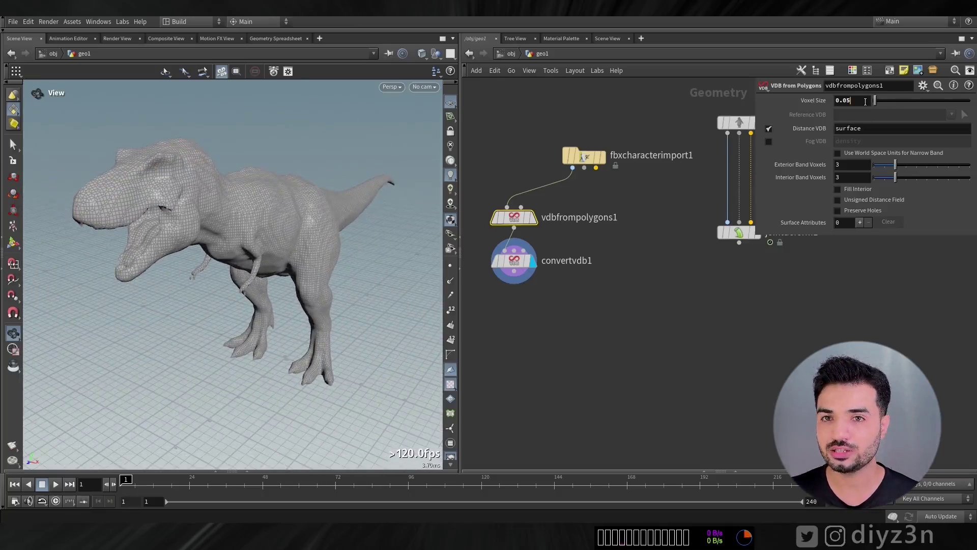
text(3)
key(Return)
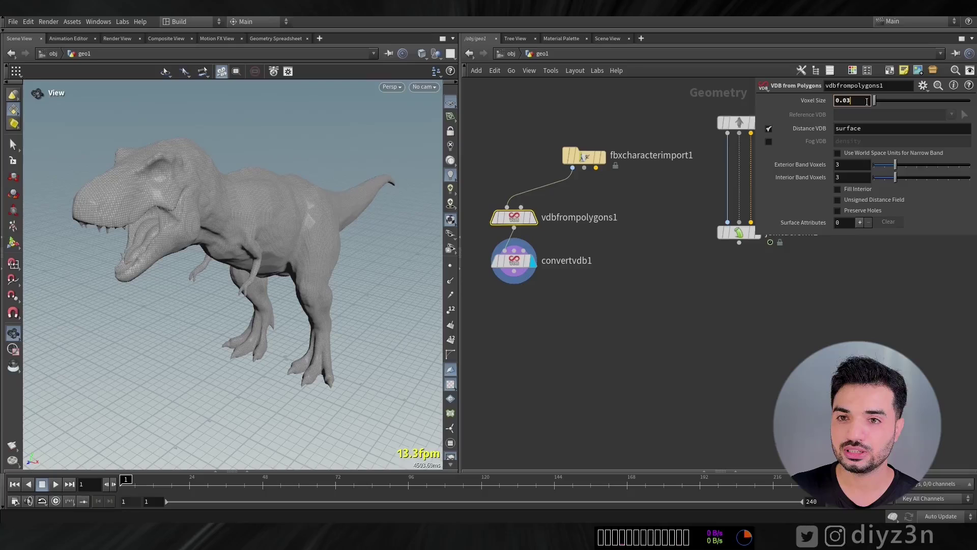
- Add a Remesh node below Convert VDB, display it and set its target size to 0.1
middle_drag(546, 322, 568, 270)
key(Tab)
text(rem)
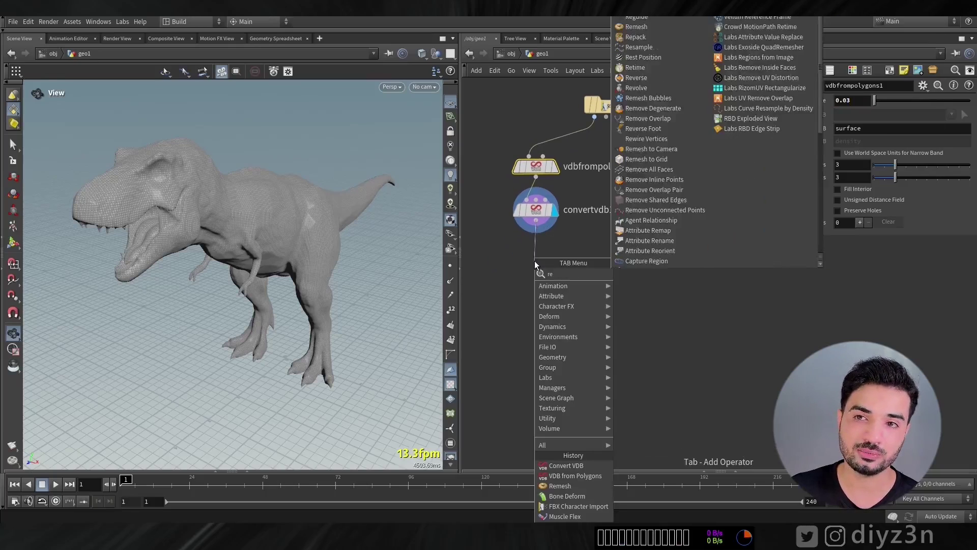
key(Return)
click(534, 262)
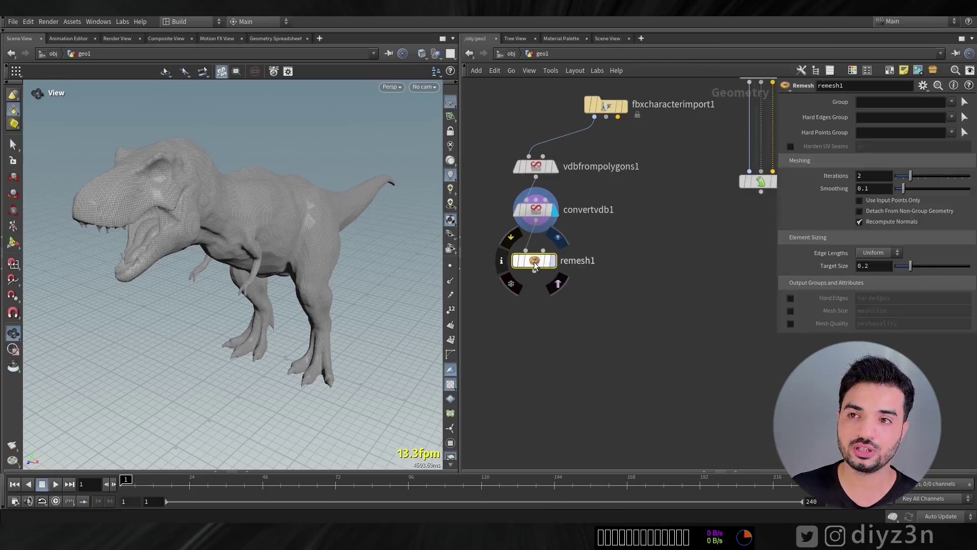
drag(534, 265, 540, 256)
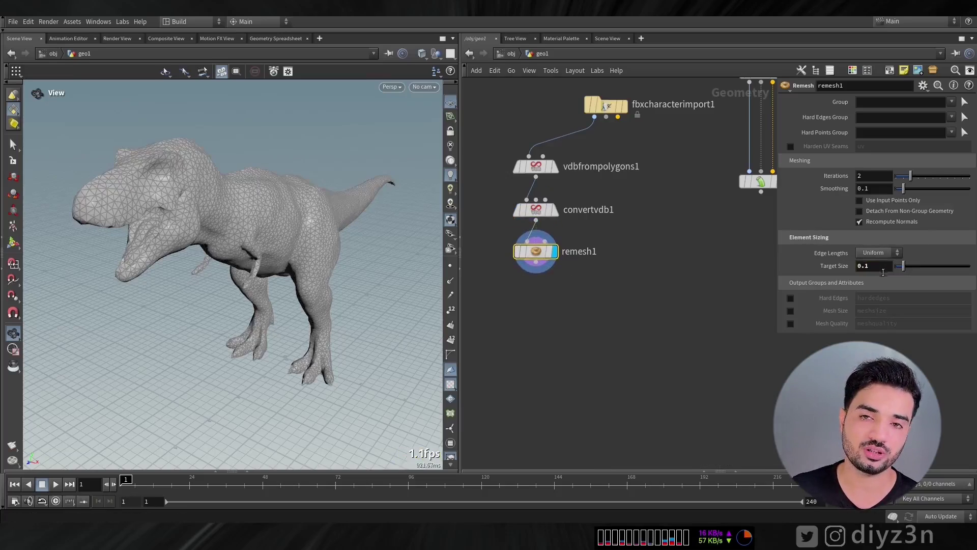
- Compare the remeshed T-rex's head, arms and belly with the two VDB nodes bypassed and enabled
mouse_move(238, 181)
mouse_down()
mouse_move(144, 187)
mouse_move(229, 184)
mouse_up()
right_drag(229, 185, 179, 202)
drag(178, 203, 239, 170)
drag(640, 230, 502, 152)
mouse_move(526, 170)
click(509, 142)
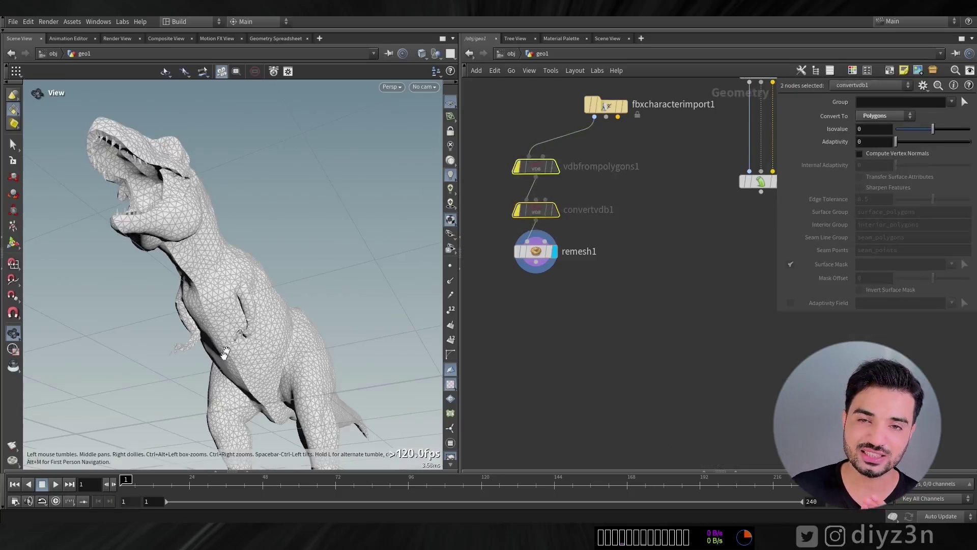
right_drag(231, 340, 271, 291)
drag(173, 321, 201, 342)
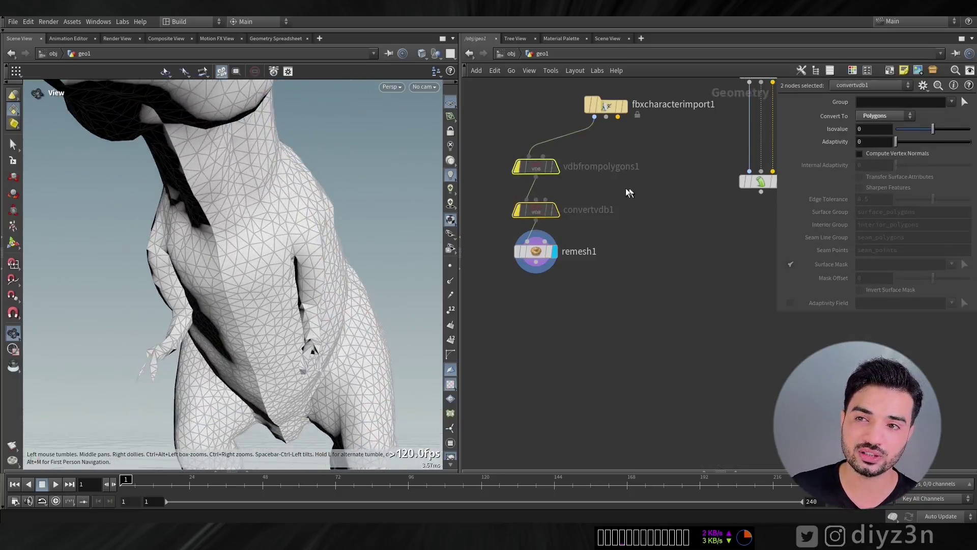
click(512, 143)
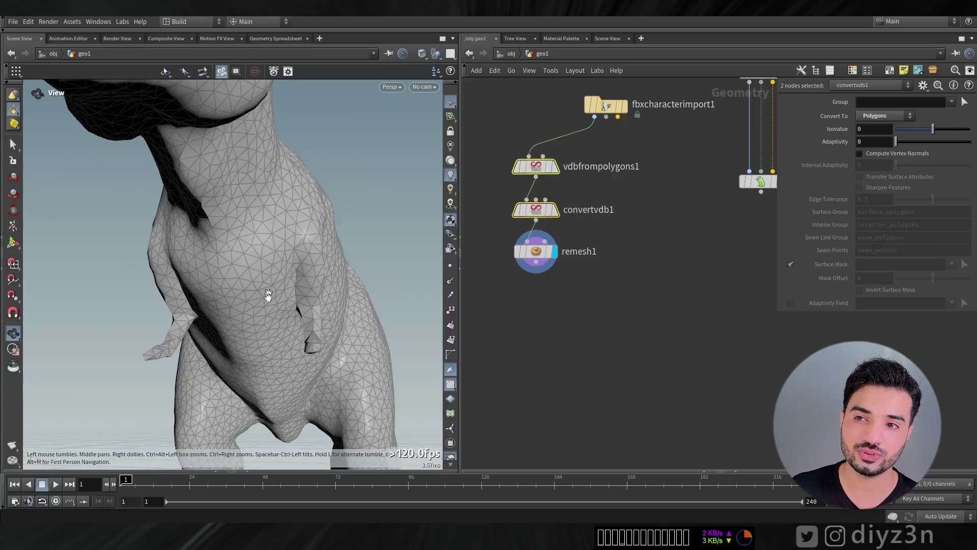
click(512, 142)
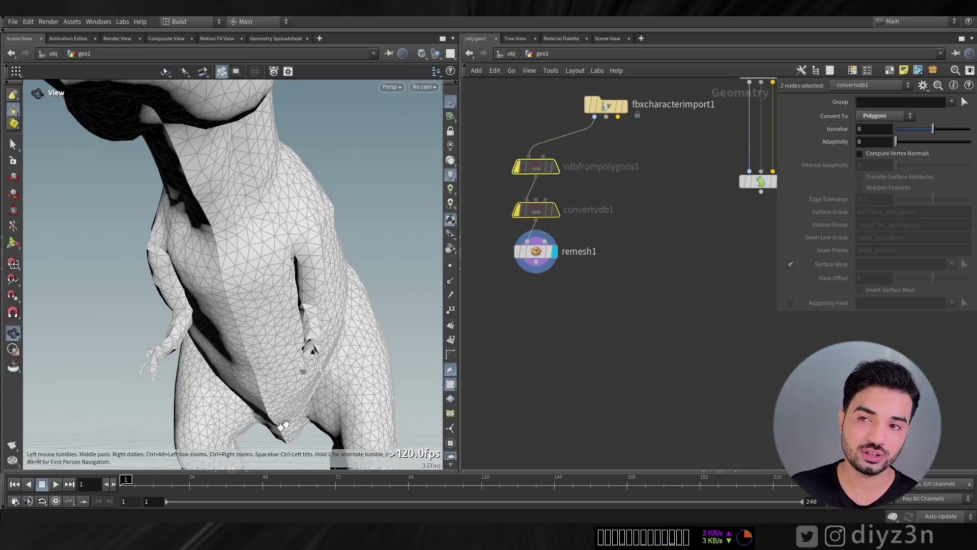
mouse_move(542, 168)
right_drag(326, 175, 187, 183)
drag(188, 183, 356, 239)
- Add a Muscle Solidify node connected below the Remesh node
middle_drag(532, 299, 532, 292)
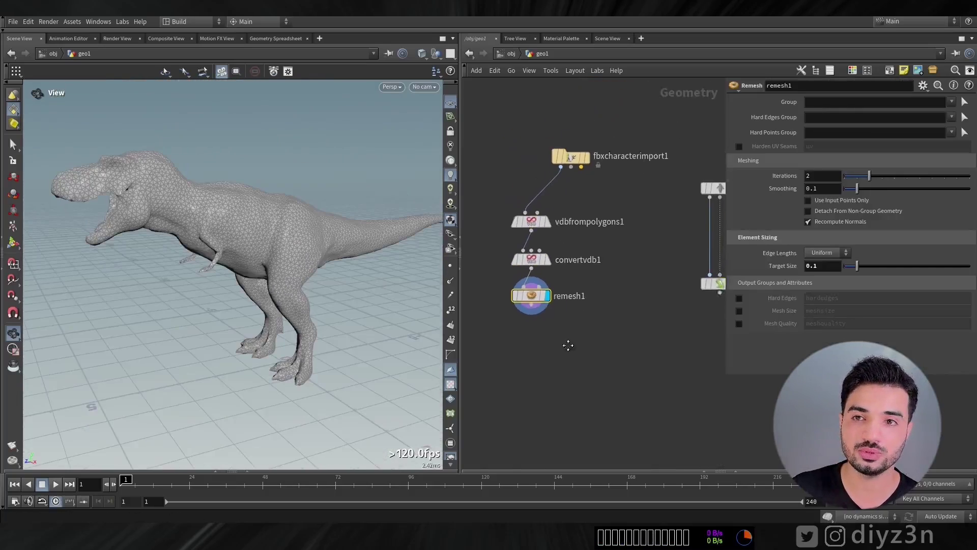
scroll(567, 343, up, 2)
key(Tab)
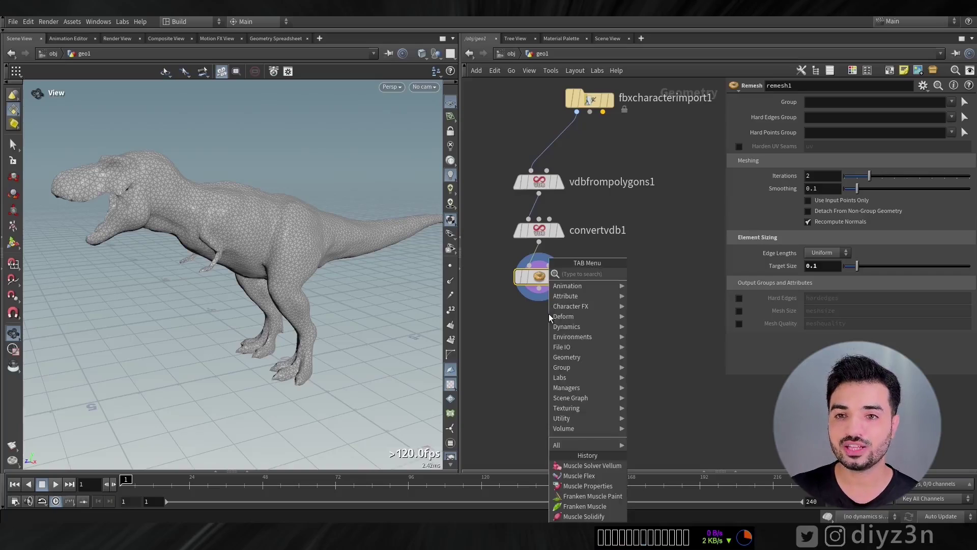
mouse_move(584, 307)
mouse_move(651, 346)
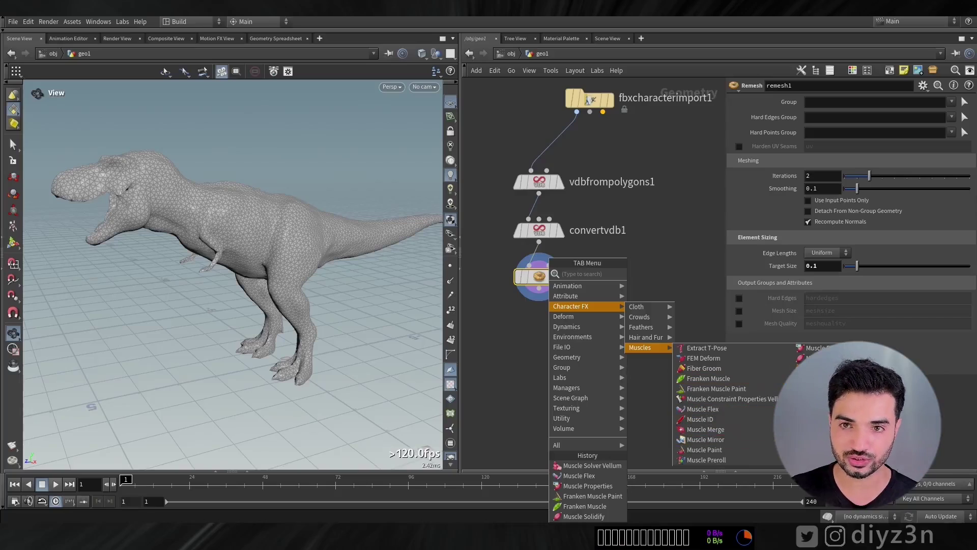
click(814, 368)
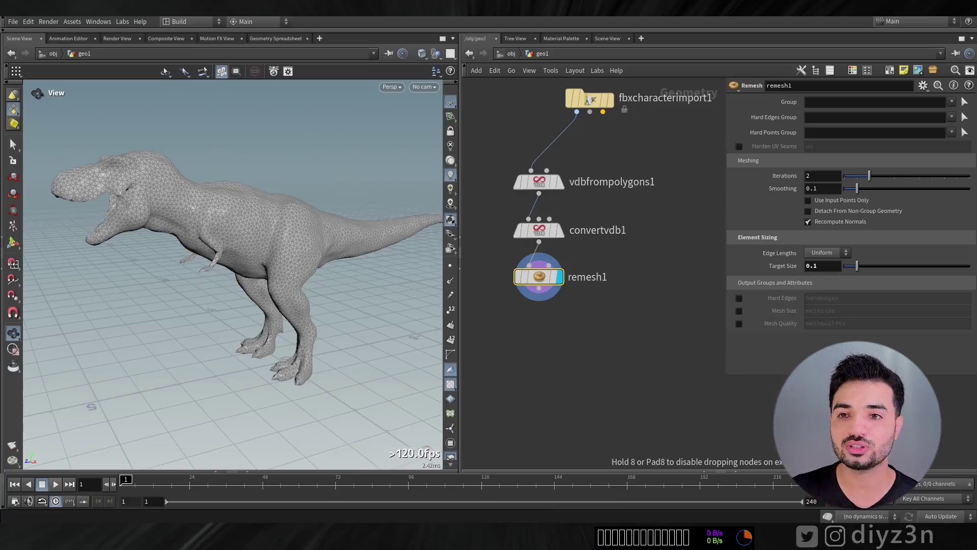
click(544, 299)
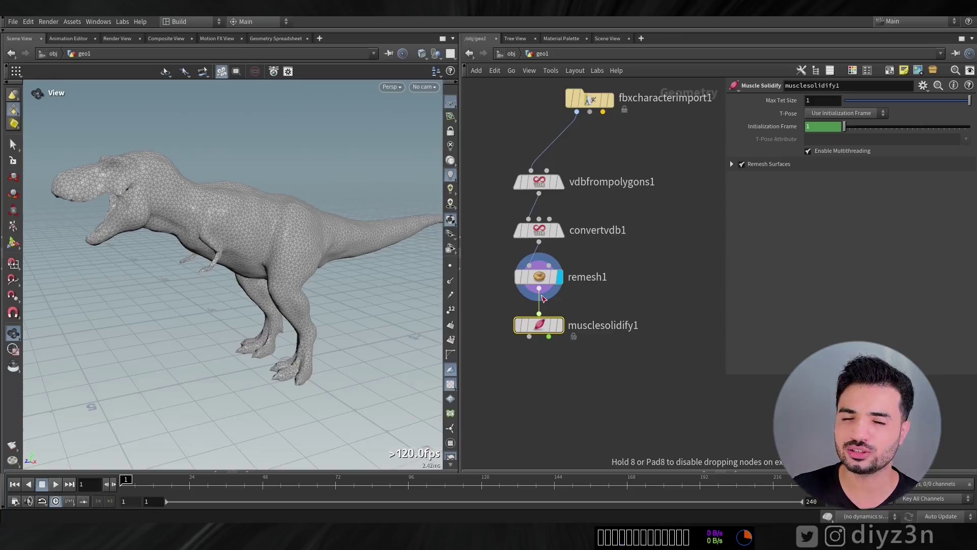
- Disable Remesh Surfaces on the Muscle Solidify node and display its result
mouse_move(558, 326)
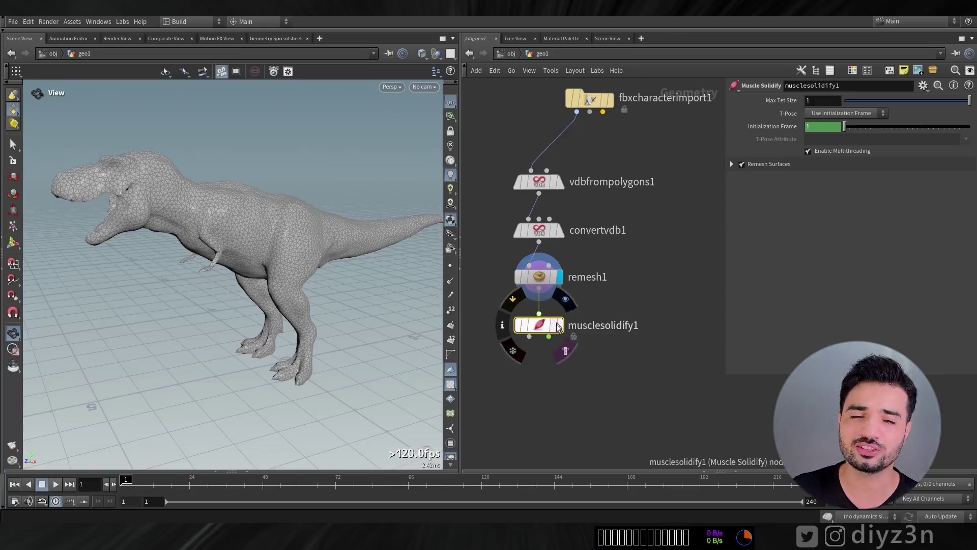
click(741, 165)
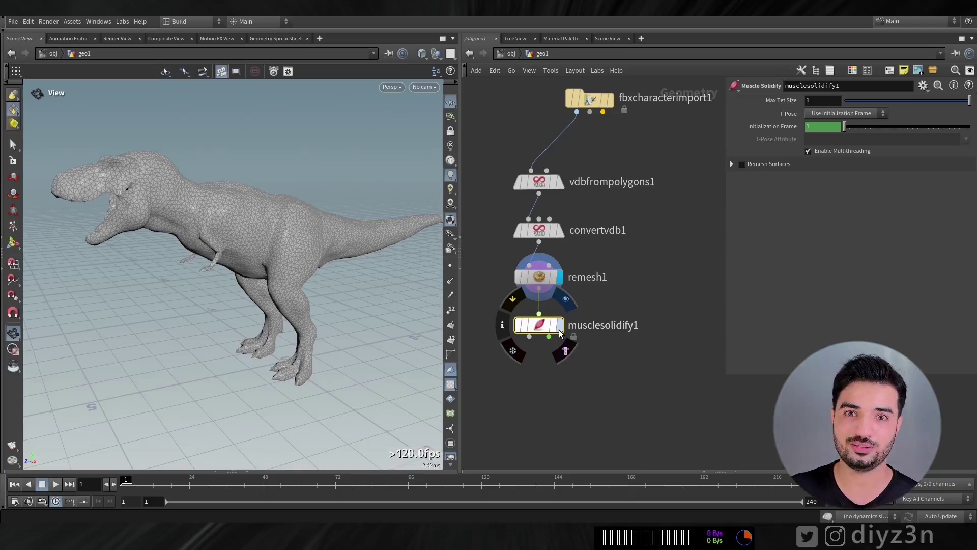
click(559, 328)
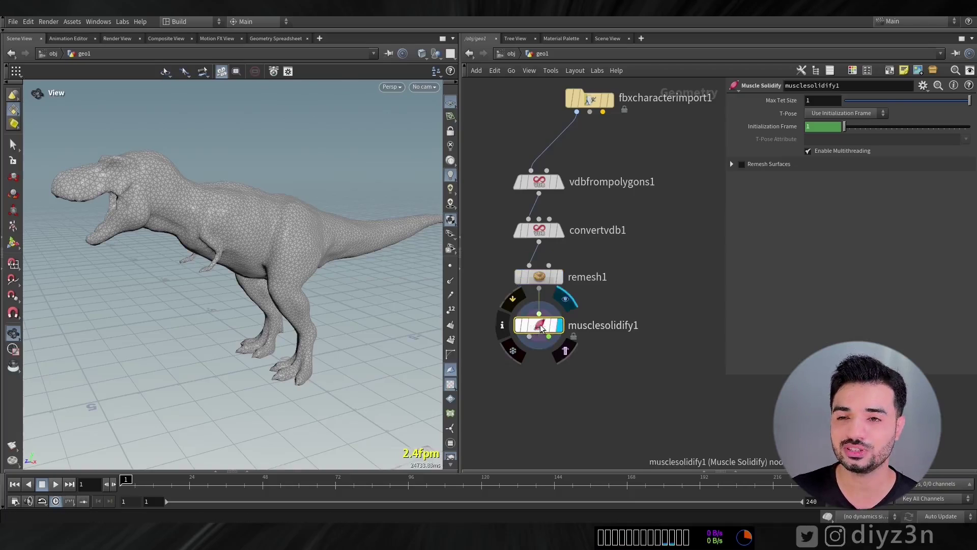
- Tidy the node chain from the FBX Character Import down to Muscle Solidify into a compact column
drag(540, 328, 540, 343)
middle_drag(620, 298, 614, 330)
drag(587, 137, 545, 149)
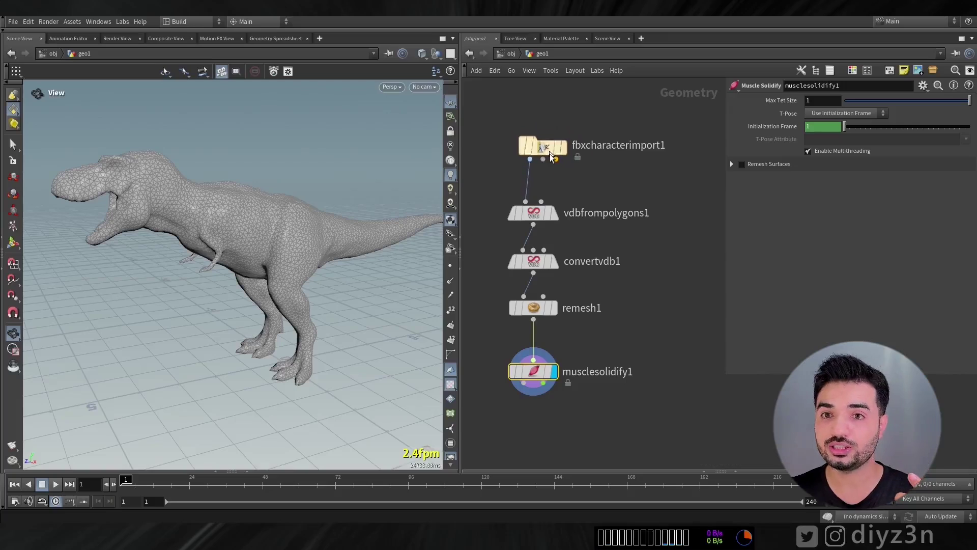
middle_drag(605, 304, 619, 227)
drag(551, 233, 550, 227)
drag(552, 297, 554, 275)
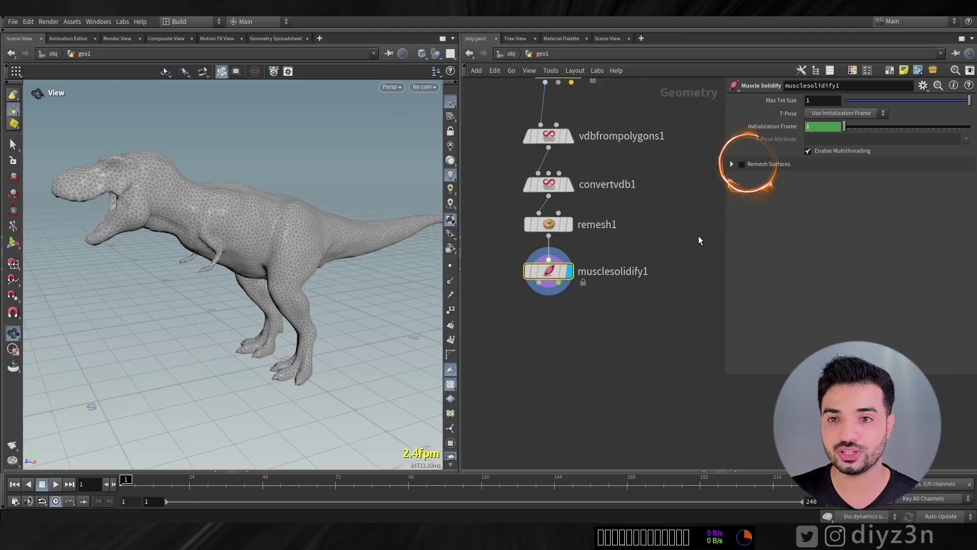
middle_drag(582, 293, 597, 284)
middle_click(570, 271)
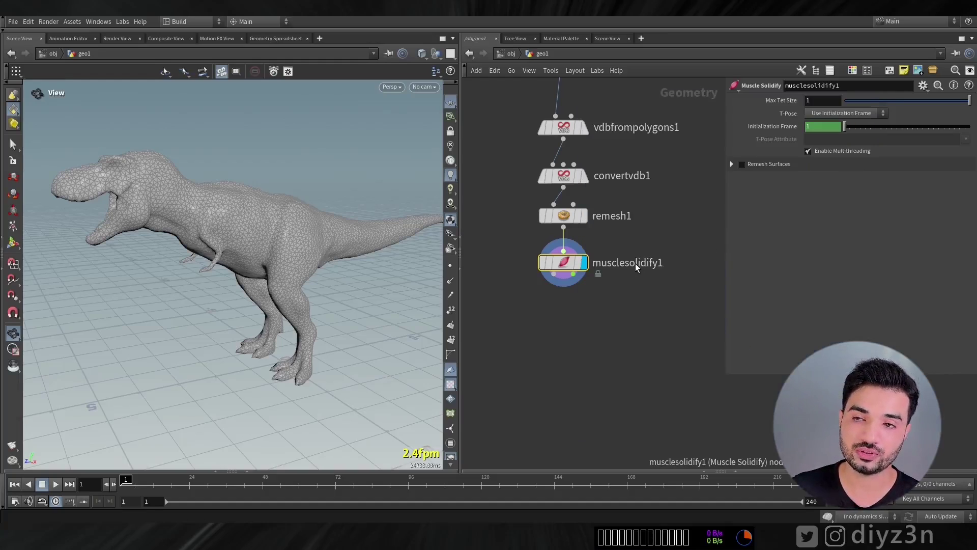
- Add an unconnected Franken Muscle node beside and below the Muscle Solidify node
drag(210, 219, 235, 229)
drag(216, 220, 238, 223)
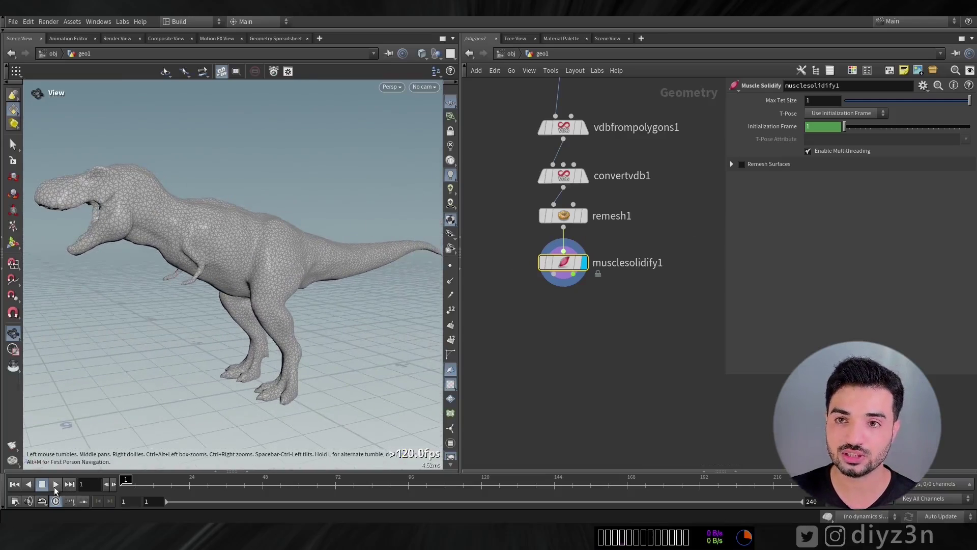
middle_drag(566, 303, 544, 256)
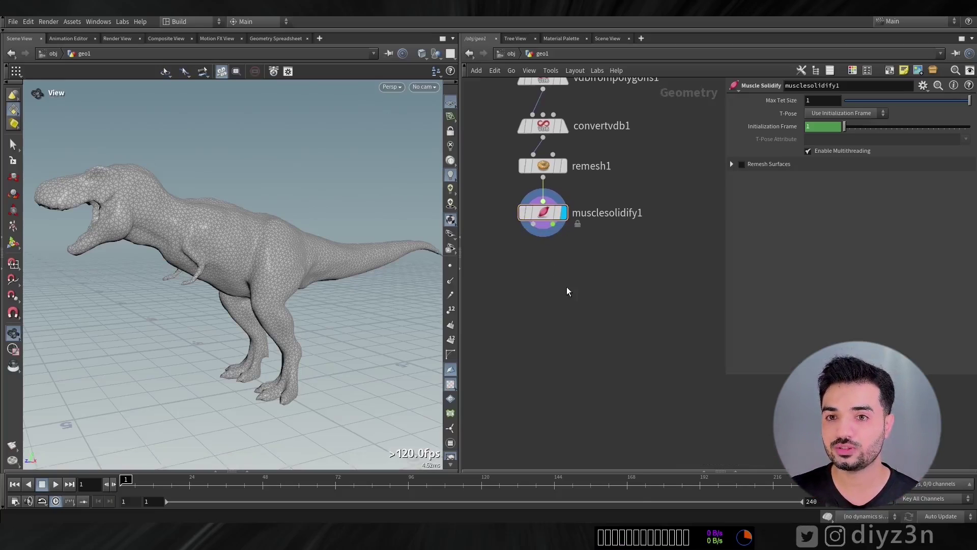
key(Tab)
mouse_move(590, 306)
mouse_move(664, 349)
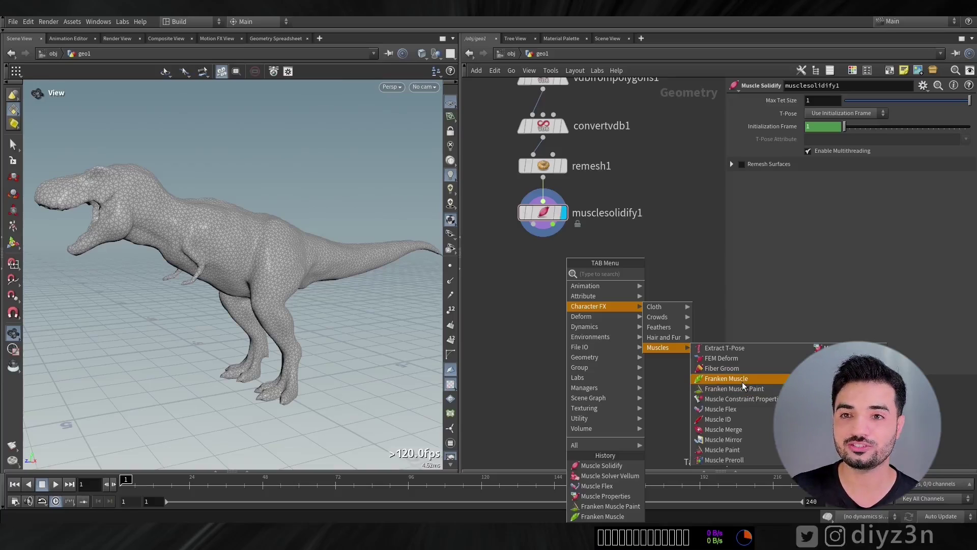
click(735, 379)
click(622, 275)
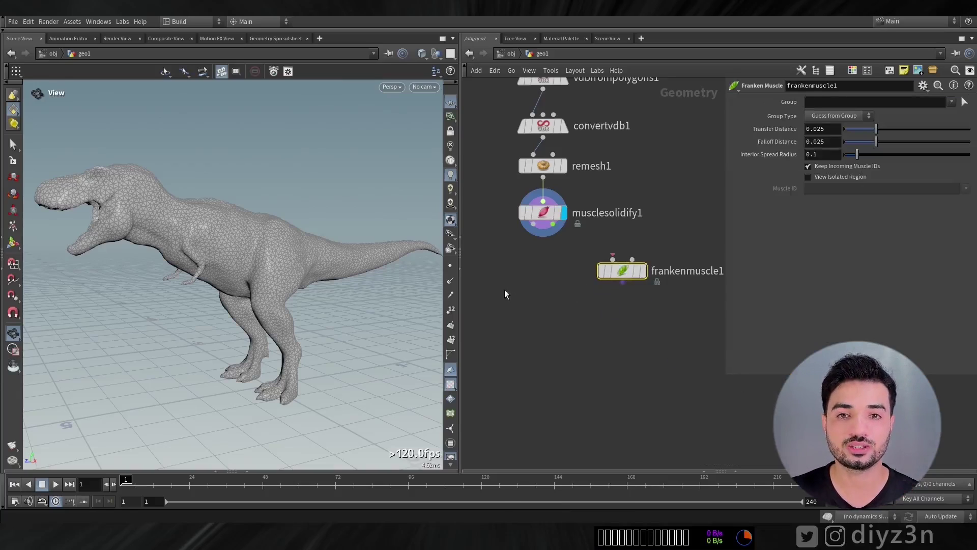
- Add a Franken Muscle Paint node below Muscle Solidify and select it to show its parameters
key(Tab)
mouse_move(529, 306)
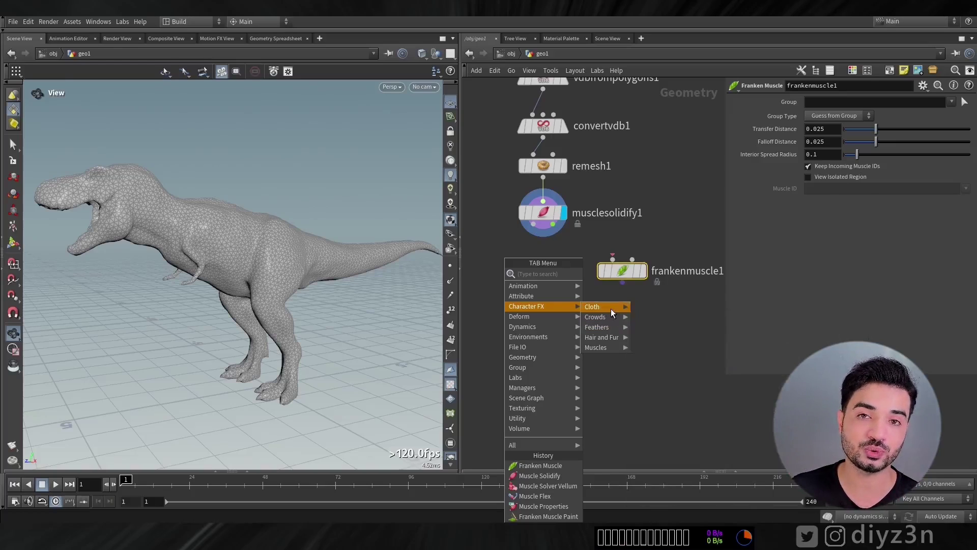
mouse_move(601, 347)
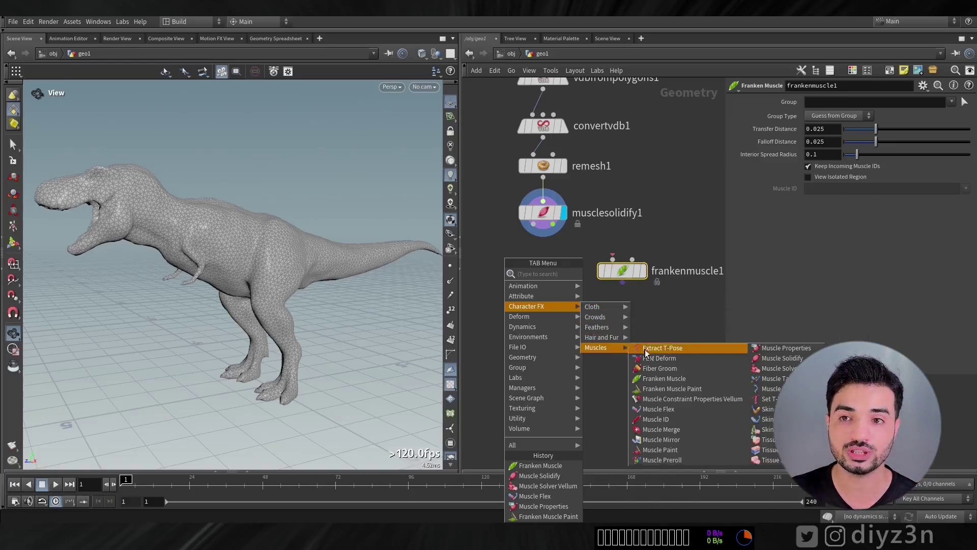
click(664, 389)
click(544, 354)
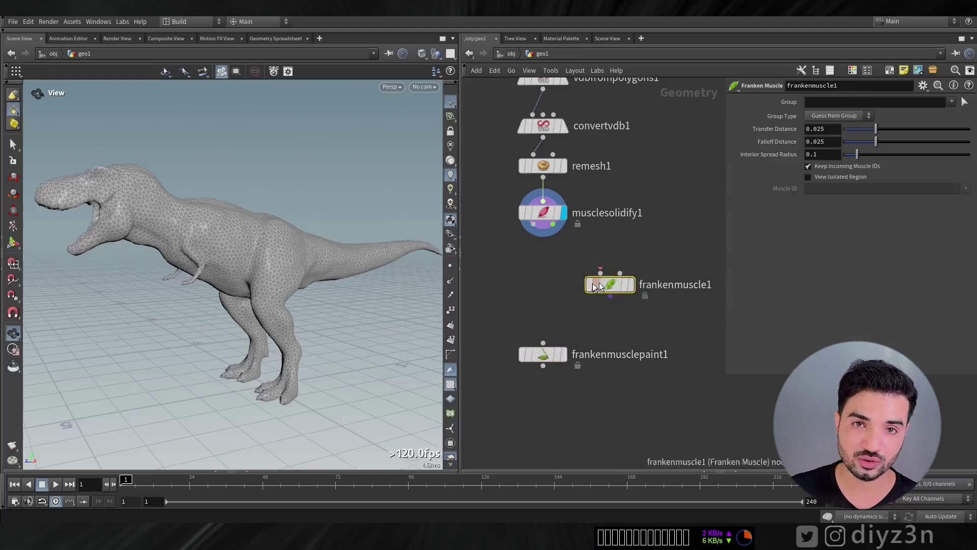
click(541, 354)
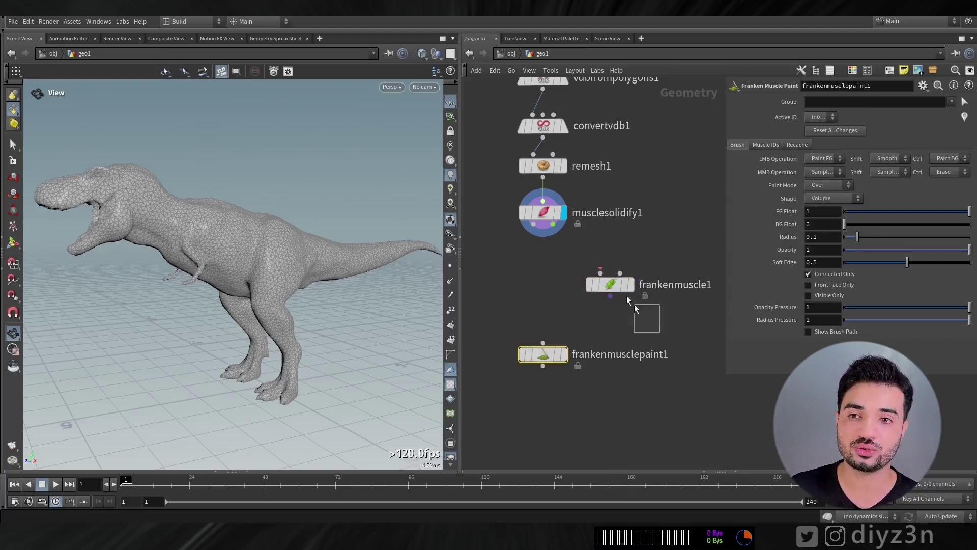
- Delete the Franken Muscle node, wire Muscle Solidify's first output into Franken Muscle Paint, place it closer and display it
drag(643, 316, 601, 264)
key(Delete)
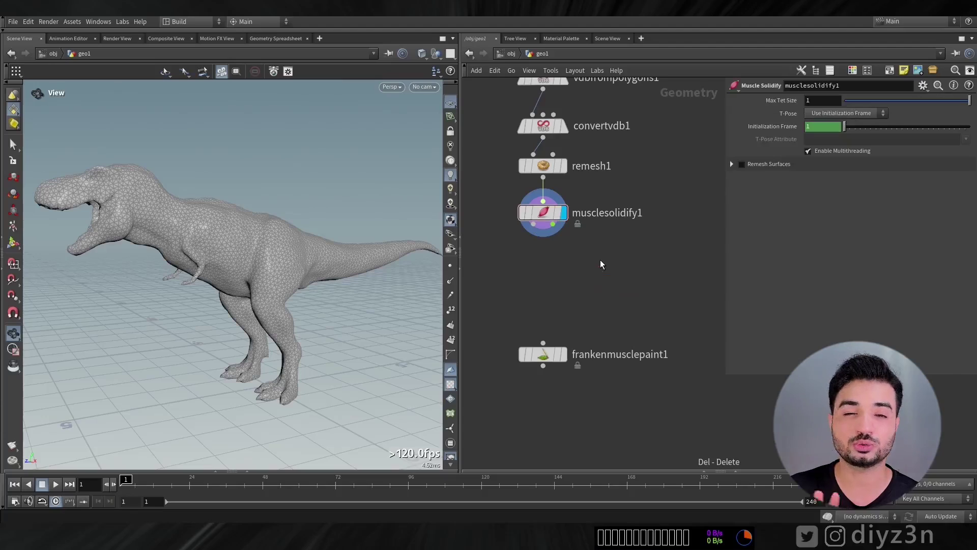
drag(543, 342, 533, 225)
drag(548, 360, 539, 286)
click(540, 287)
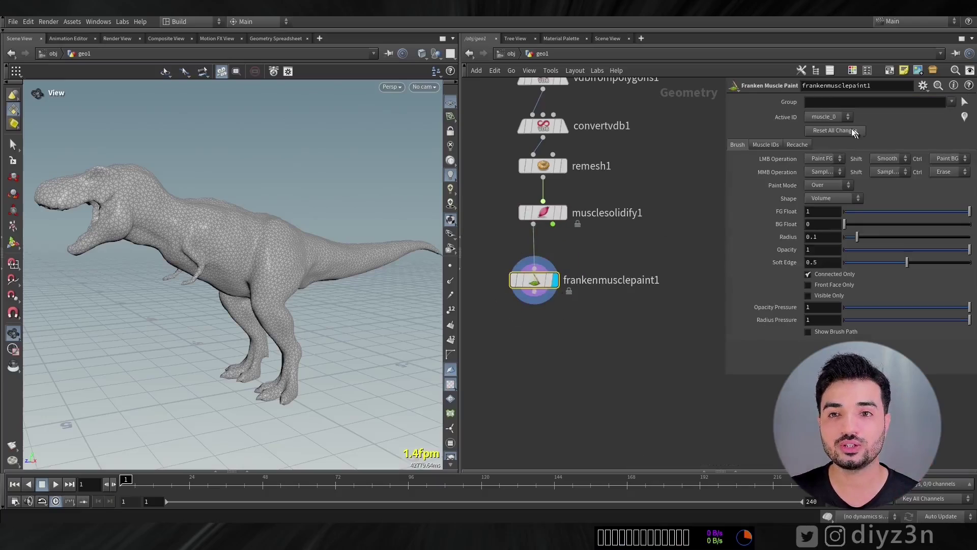
- Add a new muscle ID named LEGM on the Franken Muscle Paint node and activate its paint tool in the viewport
click(779, 144)
click(794, 145)
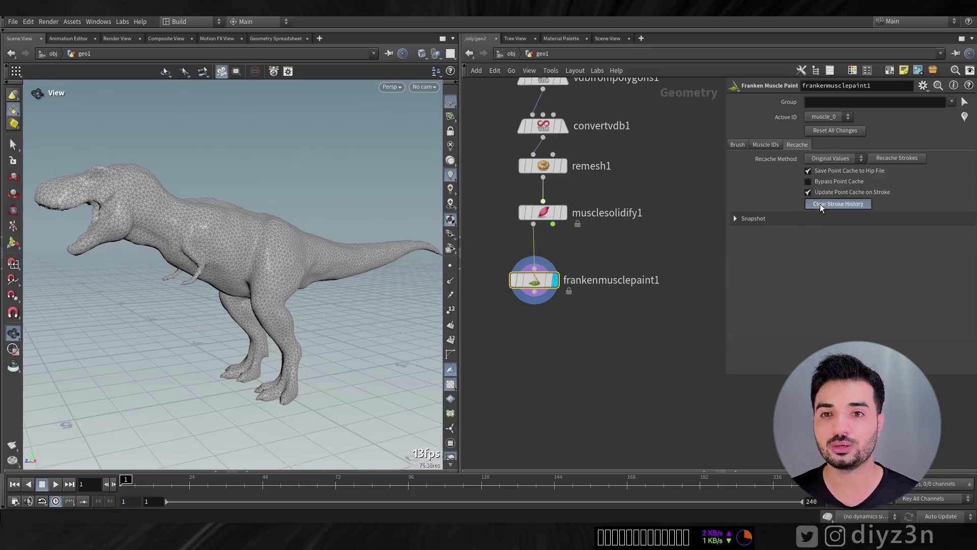
click(767, 145)
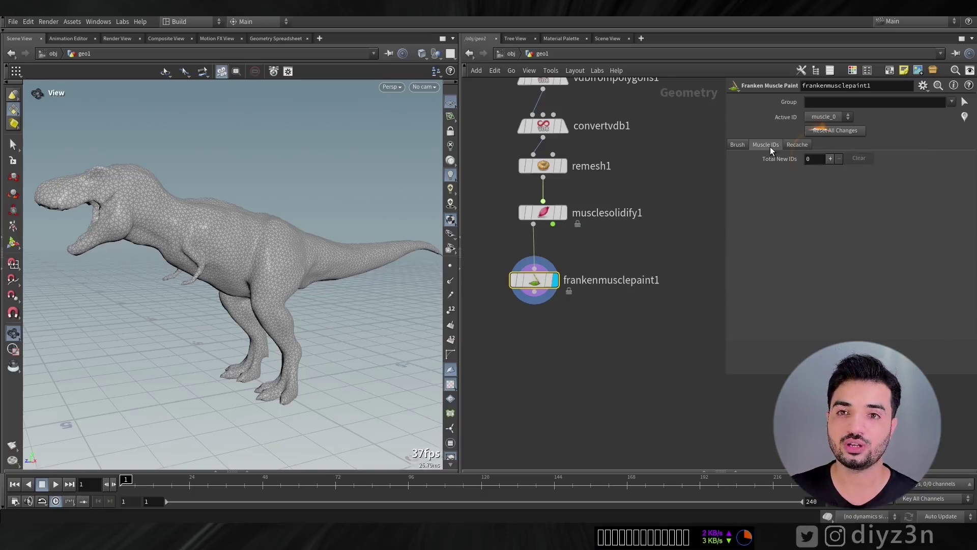
click(830, 158)
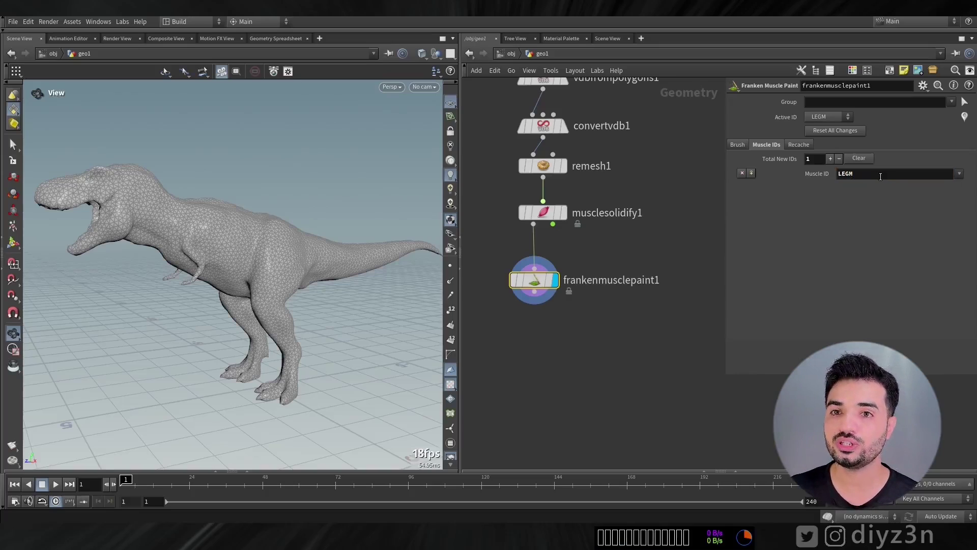
key(Return)
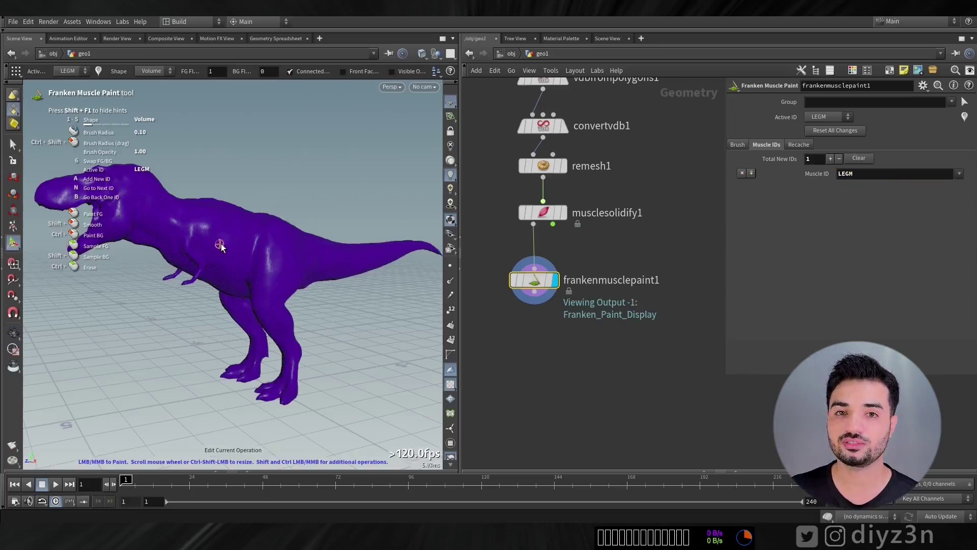
- Set the brush radius to 0.541 and paint the LEGM muscle onto the T-rex's upper thigh
click(737, 144)
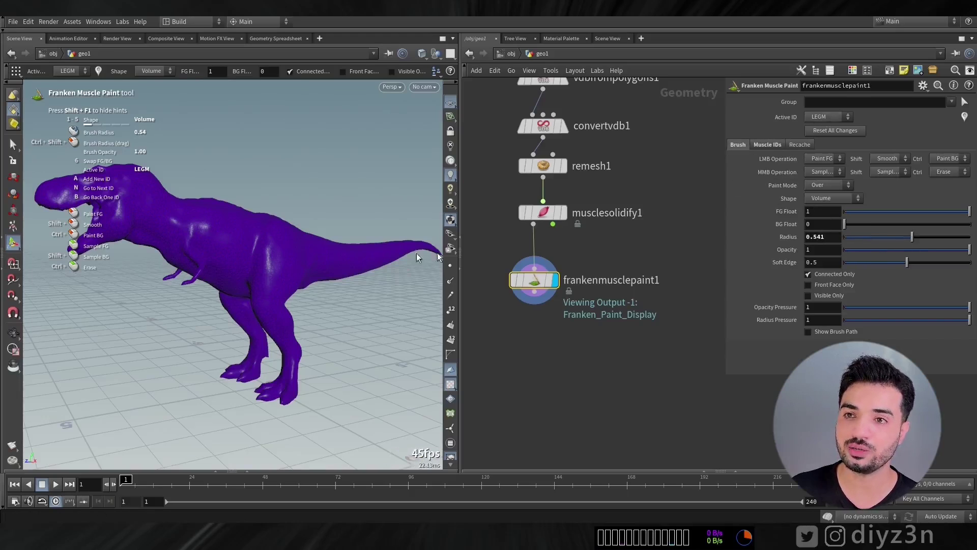
key(Escape)
drag(234, 275, 261, 274)
scroll(261, 274, up, 5)
key(Return)
mouse_move(219, 168)
mouse_down()
mouse_move(231, 175)
mouse_move(222, 229)
mouse_move(252, 209)
mouse_up()
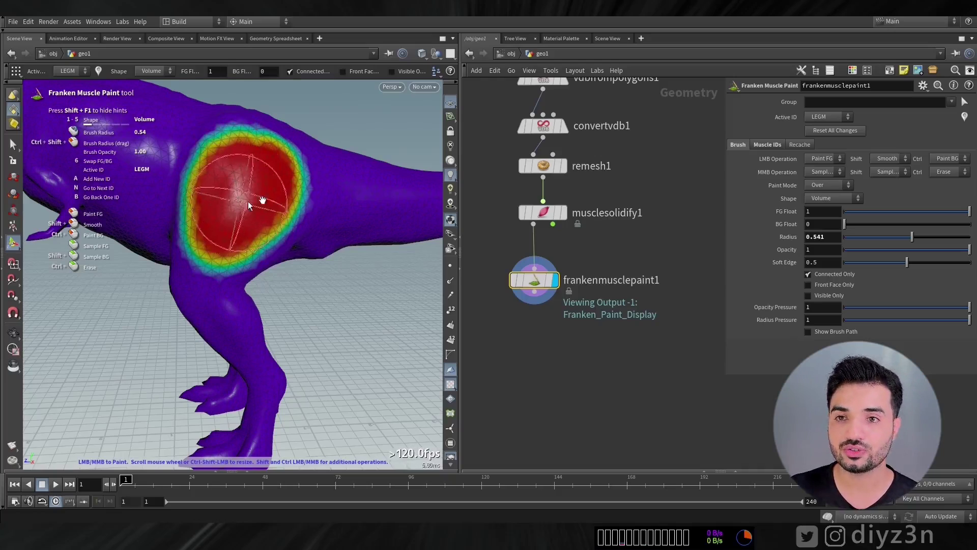
scroll(240, 202, down, 5)
- Add and display a Muscle Solver Vellum node fed by Franken Muscle Paint, with Vellum Substeps set to 1
key(Tab)
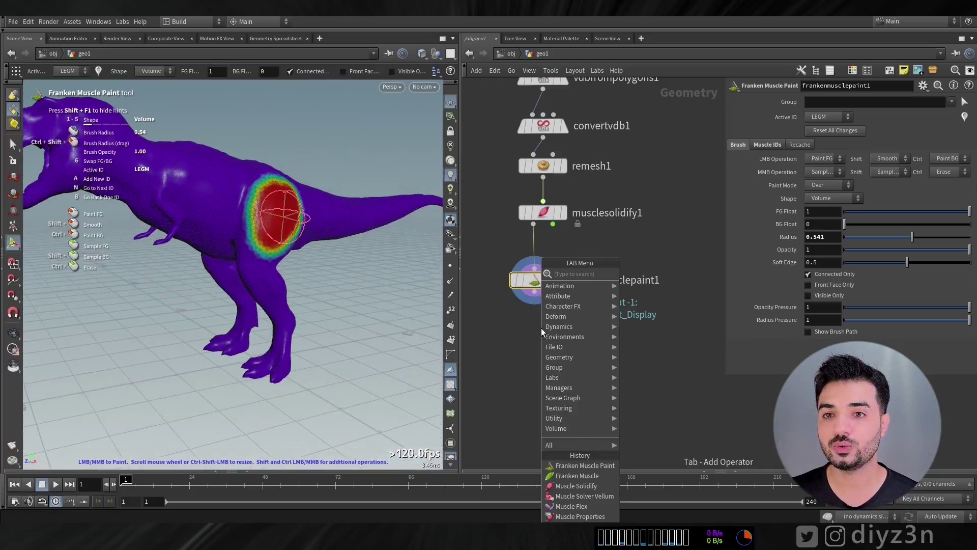
mouse_move(634, 347)
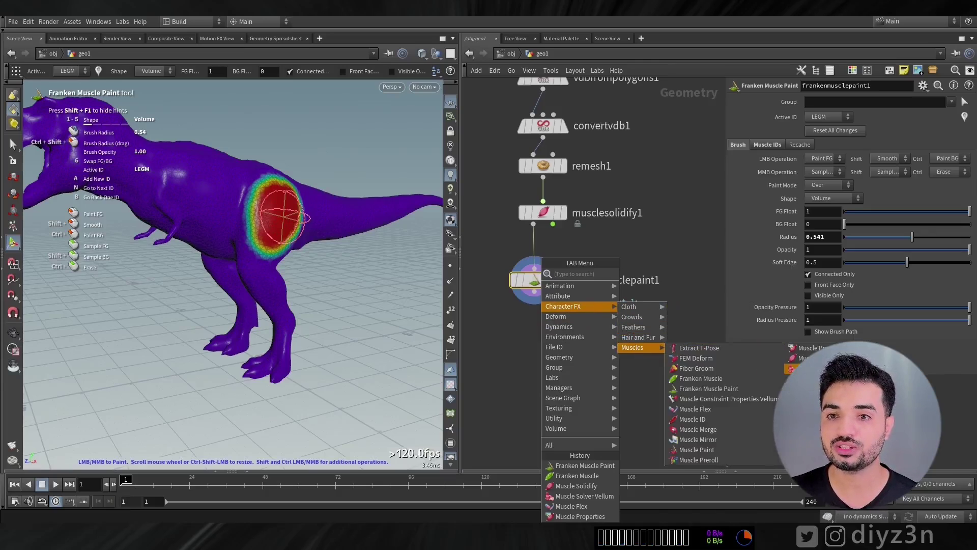
click(815, 368)
click(557, 353)
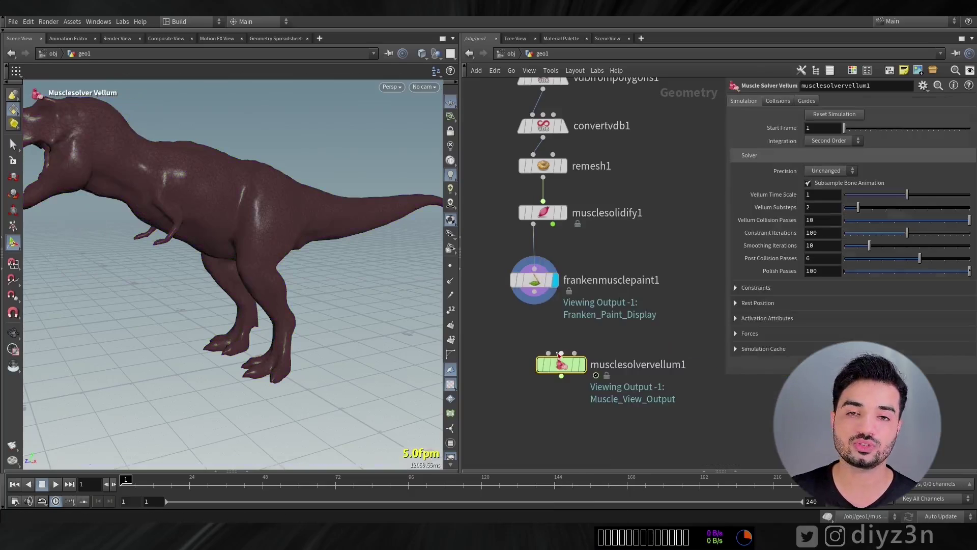
drag(561, 364, 543, 371)
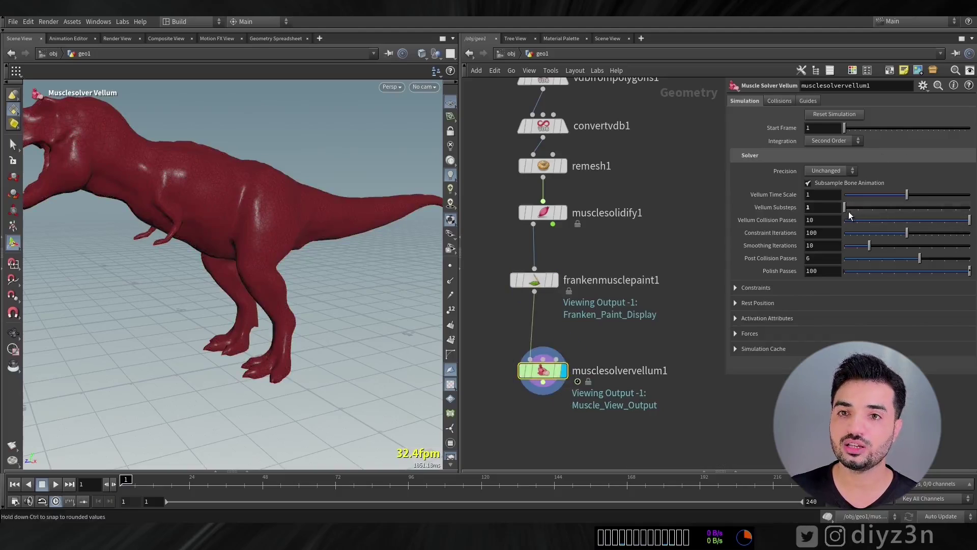
- Enable the ground plane in the Muscle Solver Vellum node's collision settings
click(13, 333)
right_drag(198, 246, 189, 185)
middle_drag(189, 184, 221, 233)
click(801, 104)
click(780, 101)
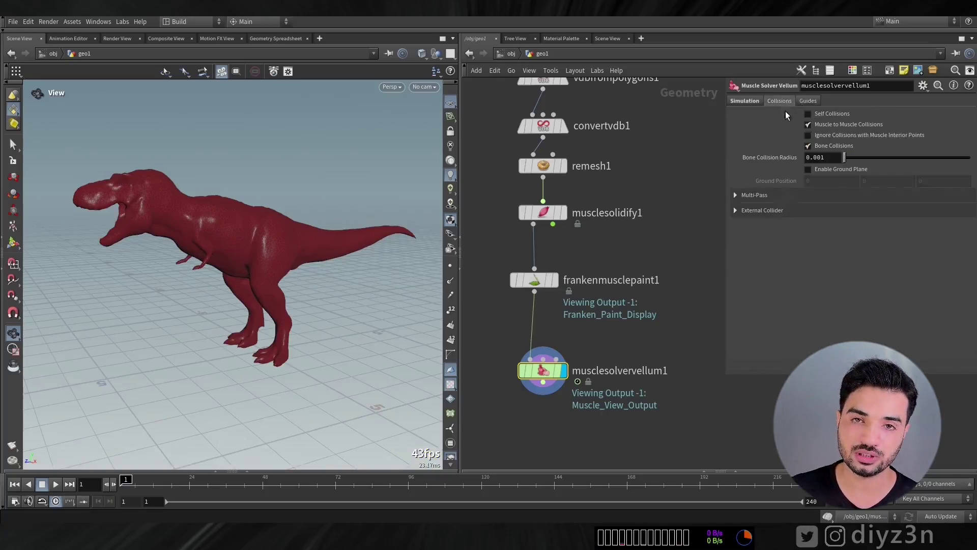
click(826, 170)
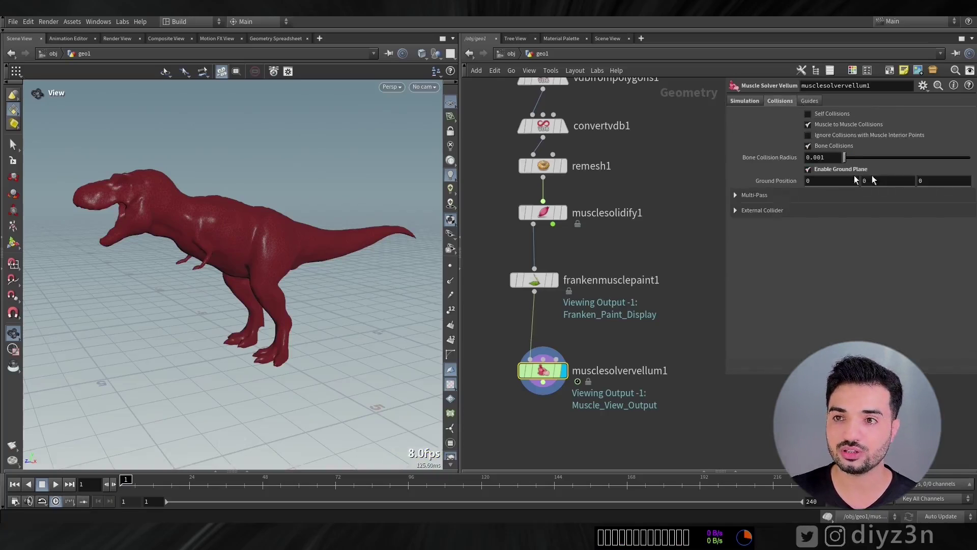
- Flipbook the muscle simulation to review the T-rex's motion and return to frame 1
click(42, 485)
click(12, 445)
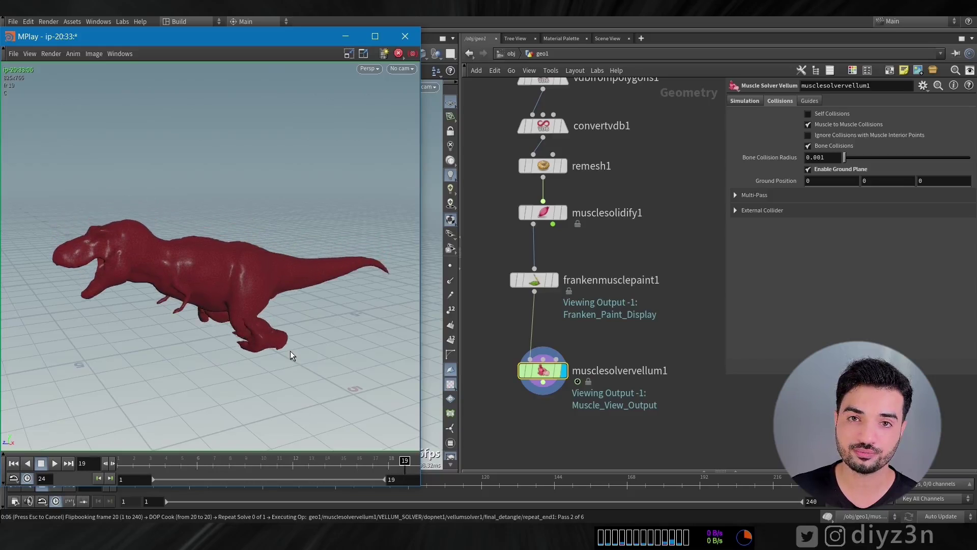
drag(216, 39, 237, 29)
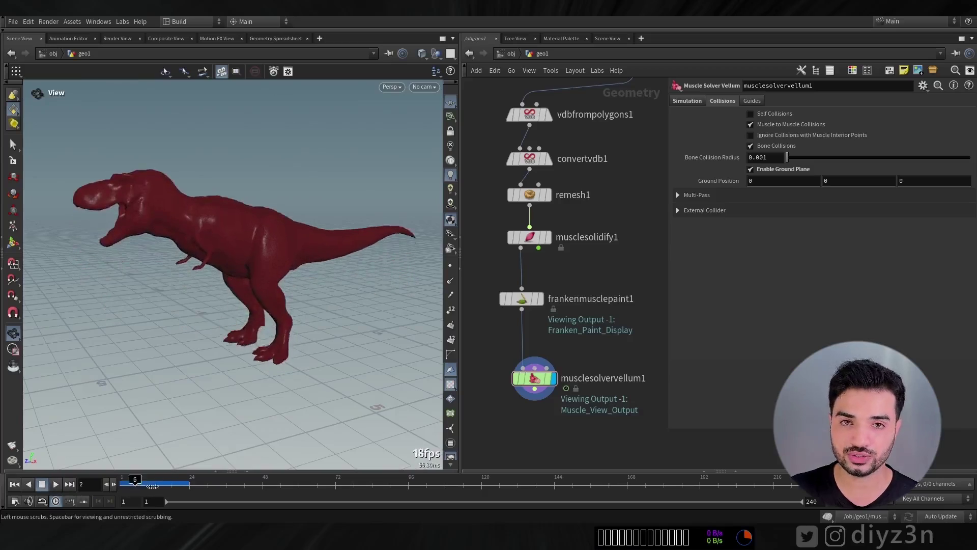
drag(152, 486, 121, 486)
- Display the Joint Deform branch and set the capybara test geometry to output Bone Surfaces with Uniform Scale 4.51
middle_drag(606, 252, 574, 272)
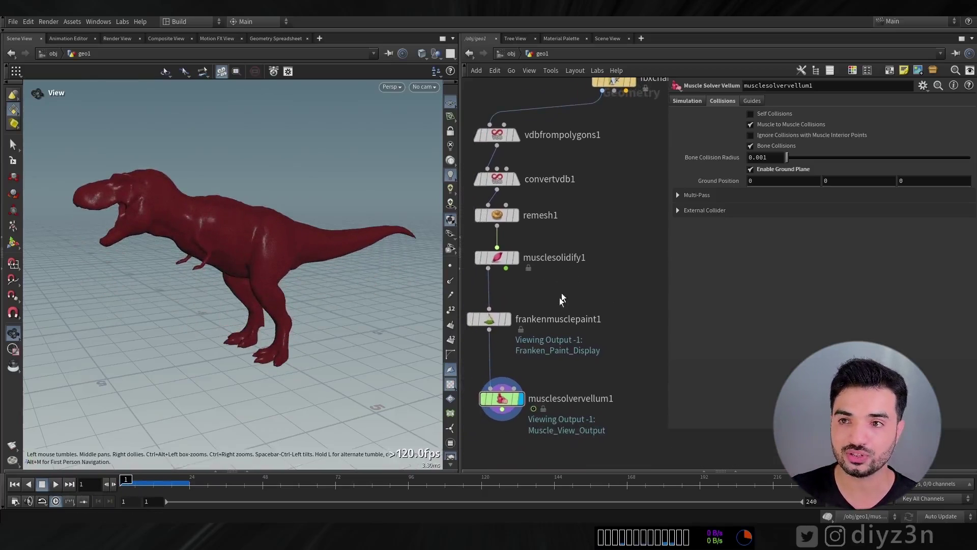
middle_drag(627, 248, 594, 275)
middle_drag(611, 205, 518, 224)
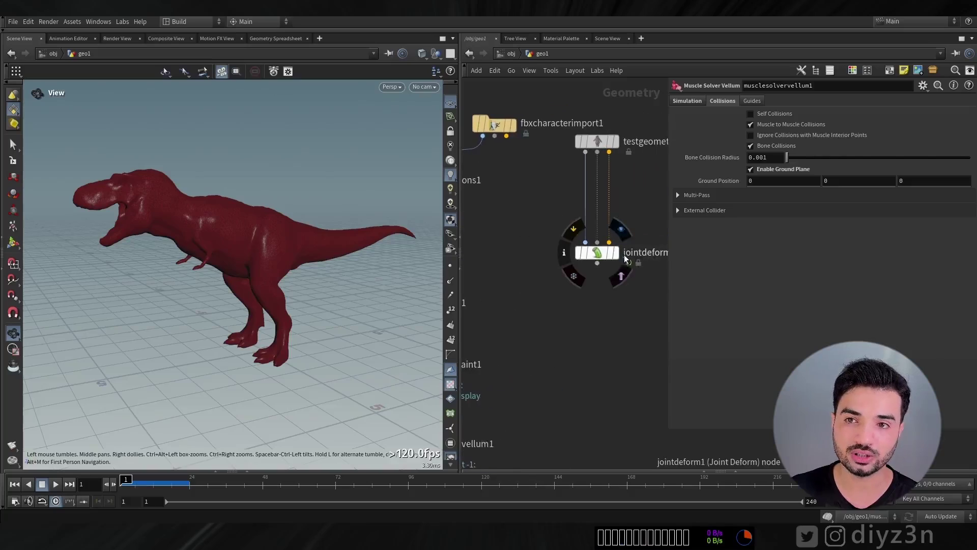
click(617, 253)
click(588, 138)
click(764, 143)
click(766, 143)
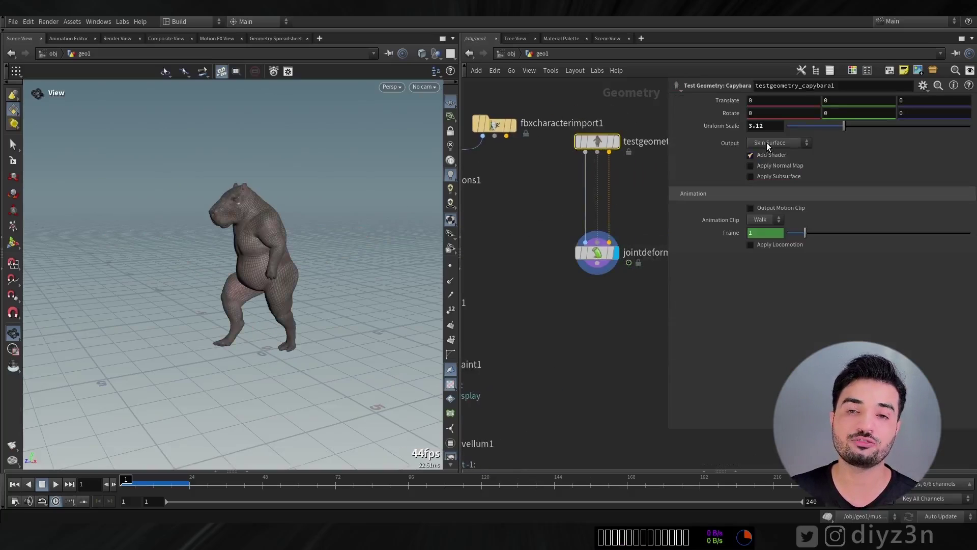
click(770, 173)
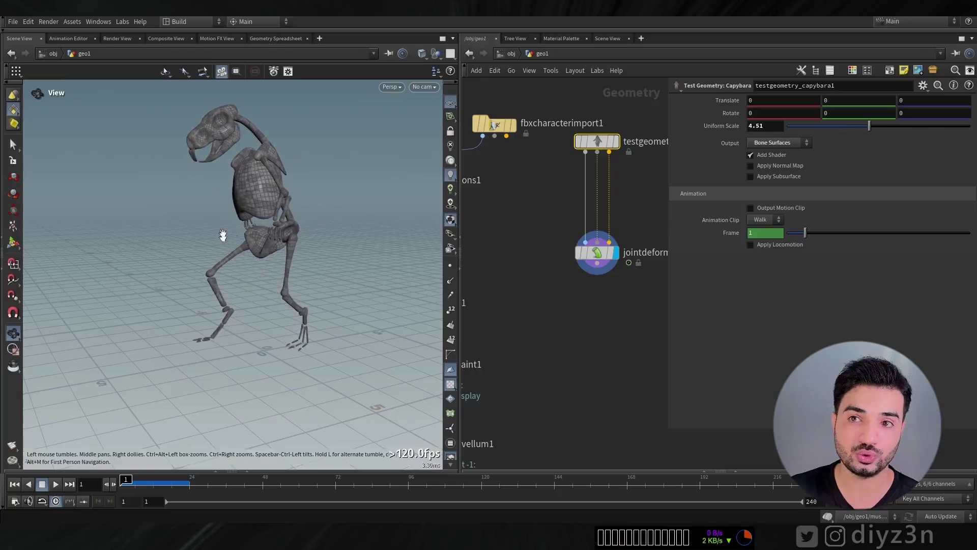
- Add and display a Null, preview the capybara's middle output through it, and wire it to FBX Character Import's middle output
middle_drag(550, 245, 584, 207)
key(Tab)
text(nu)
key(Return)
click(551, 194)
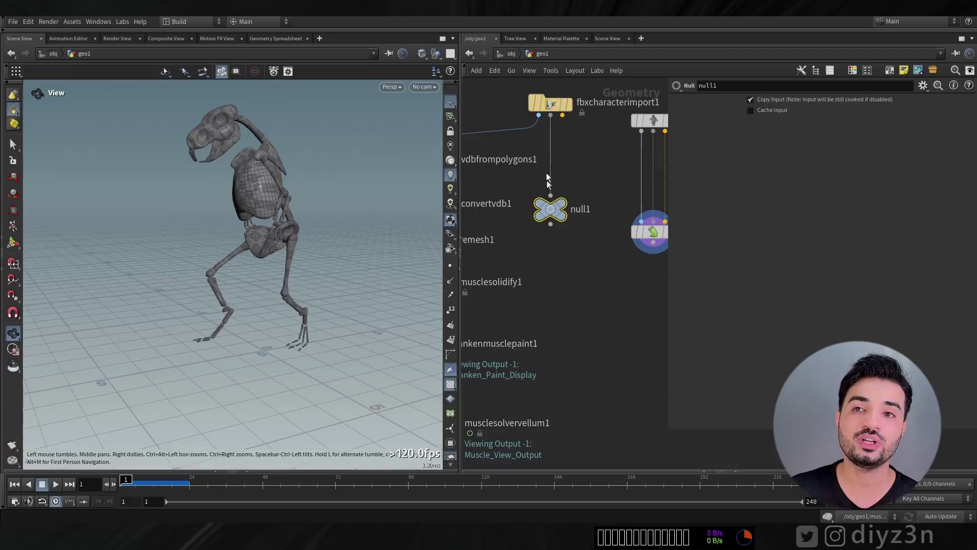
click(575, 187)
drag(551, 195, 653, 131)
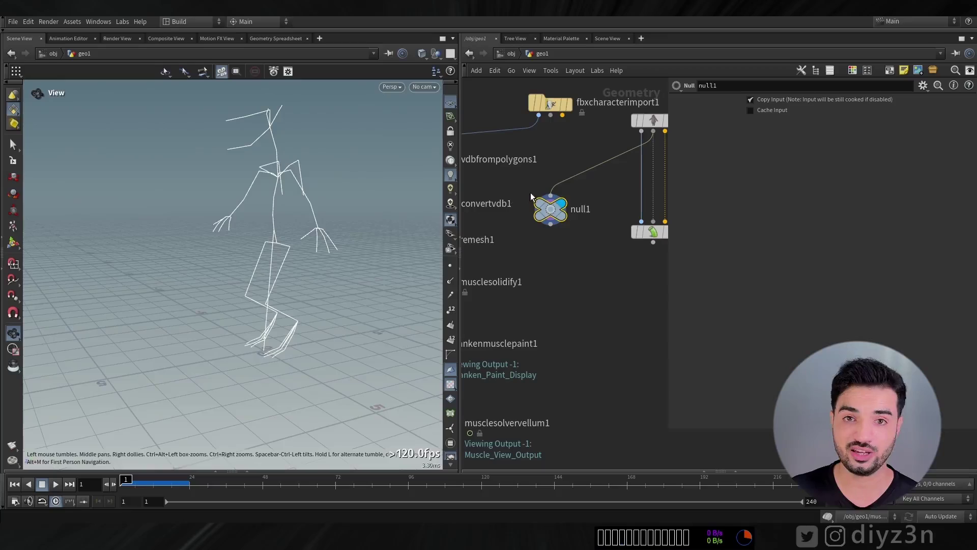
drag(551, 170, 550, 115)
- Wire the Null into the second input of Muscle Solver Vellum and play the displayed solver's simulation
middle_drag(528, 292, 596, 228)
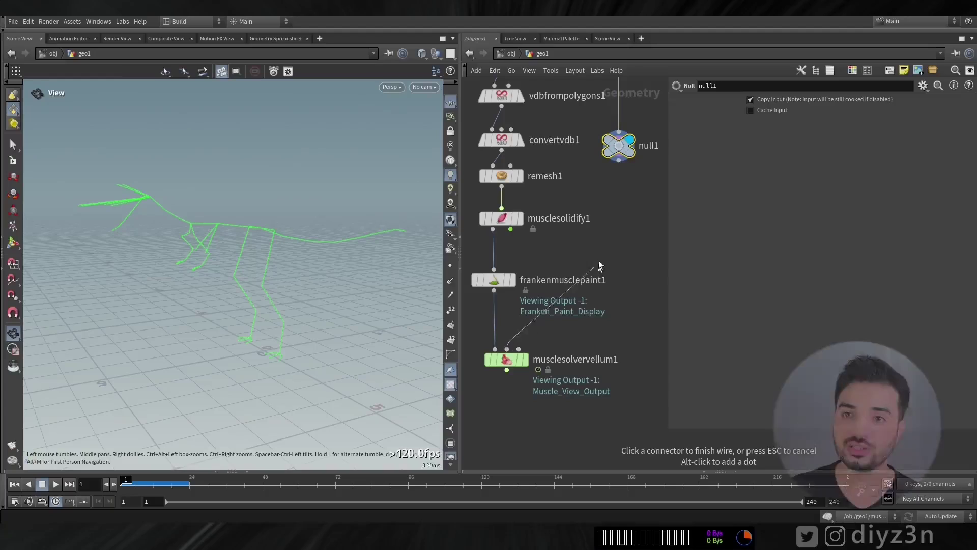
click(526, 360)
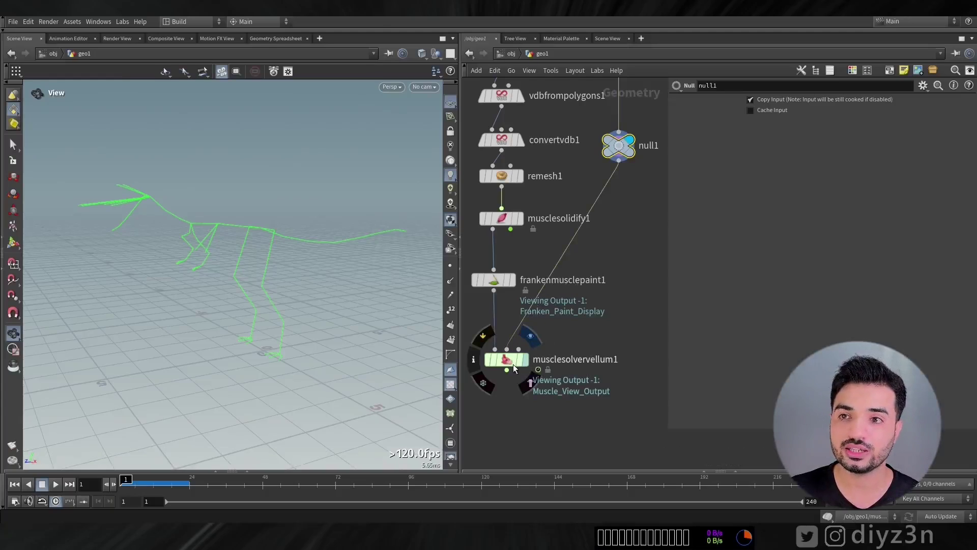
click(47, 484)
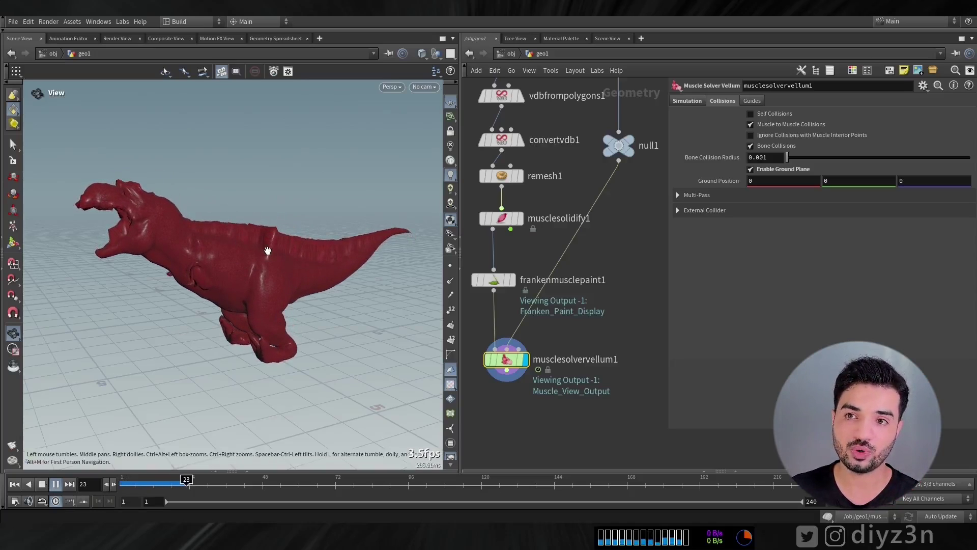
click(55, 484)
drag(244, 249, 284, 263)
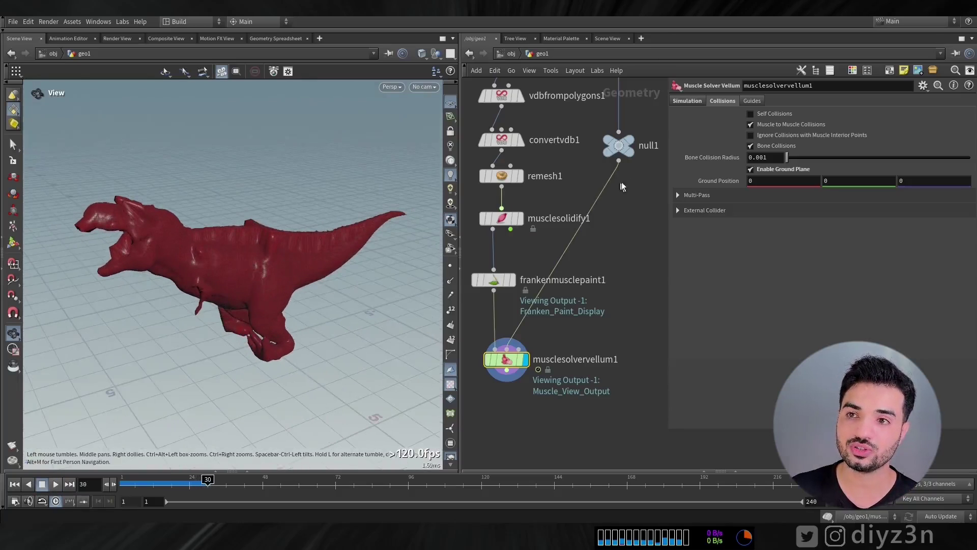
- Move the Null and Muscle Solver Vellum nodes lower in the network and display the solver at frame 1
drag(625, 151, 613, 212)
click(631, 184)
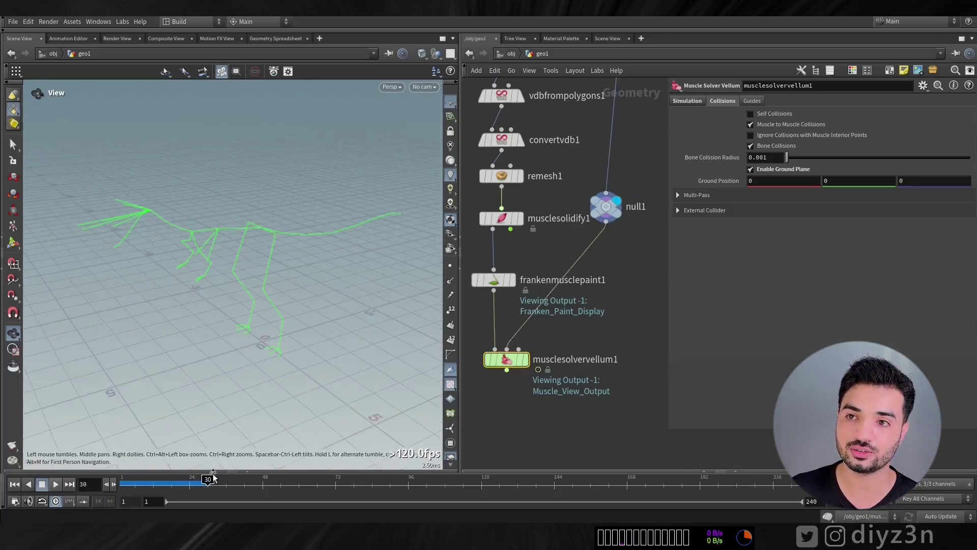
click(525, 360)
drag(134, 482, 120, 482)
middle_drag(551, 349, 559, 257)
drag(514, 267, 510, 339)
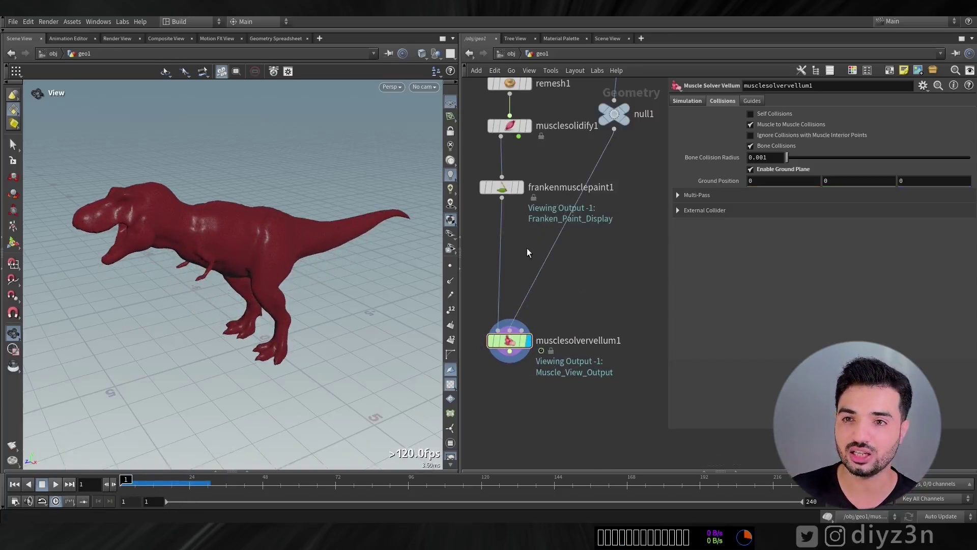
- Insert a Muscle Constraint Properties Vellum node between Franken Muscle Paint and Muscle Solver Vellum
key(Tab)
mouse_move(611, 291)
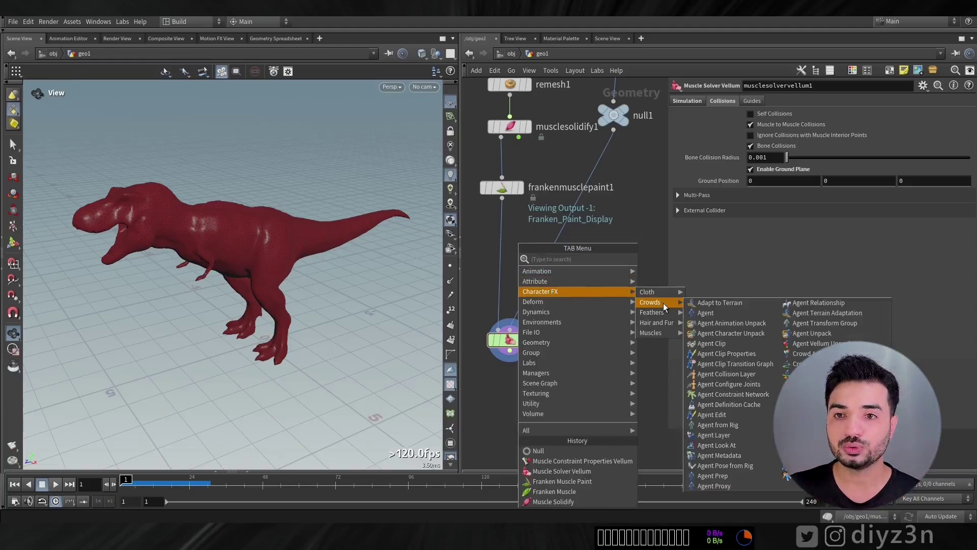
mouse_move(653, 334)
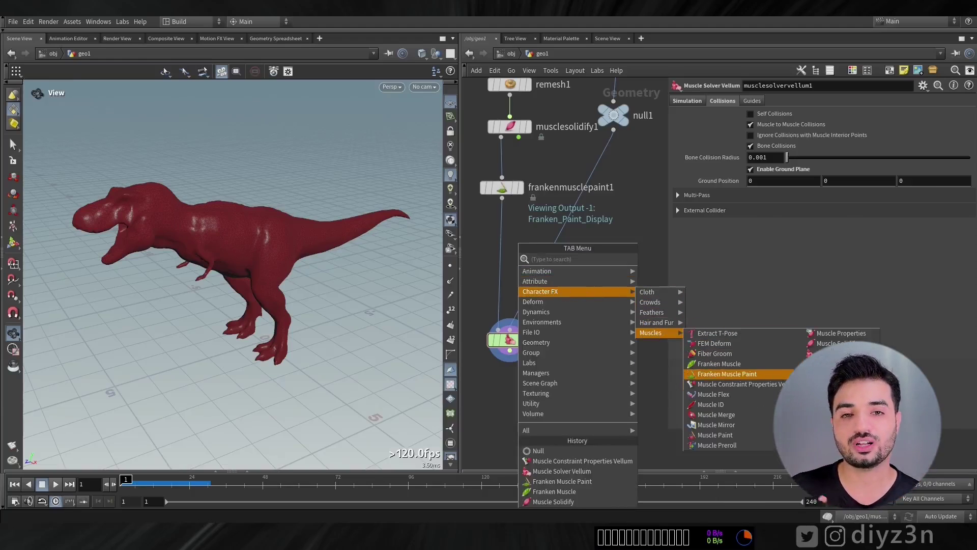
click(765, 385)
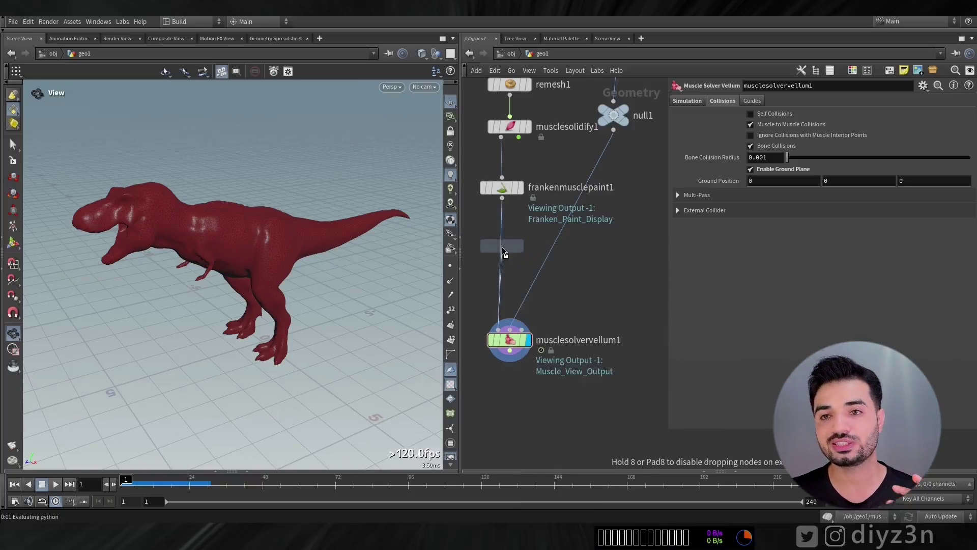
click(502, 246)
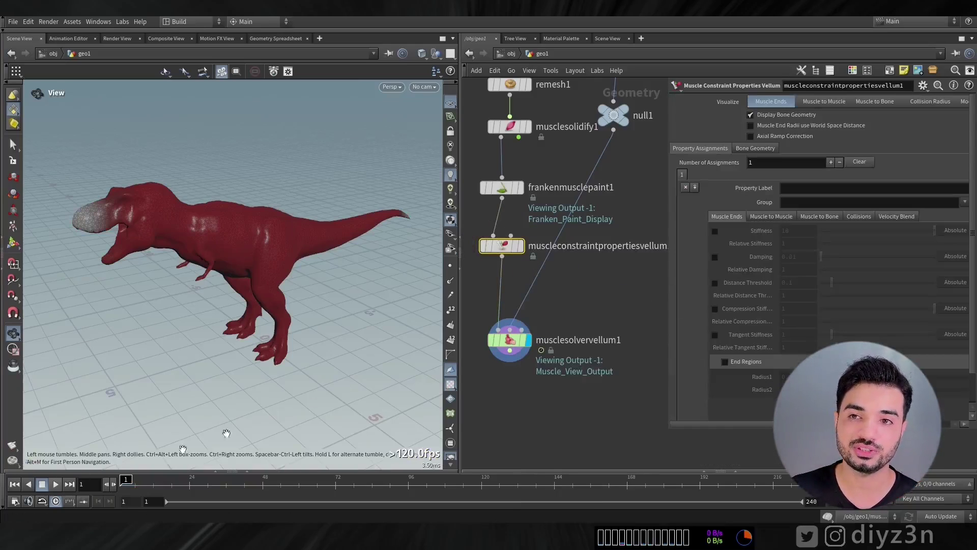
- Wire the Null into the second input of Muscle Constraint Properties Vellum and play the simulation
click(512, 236)
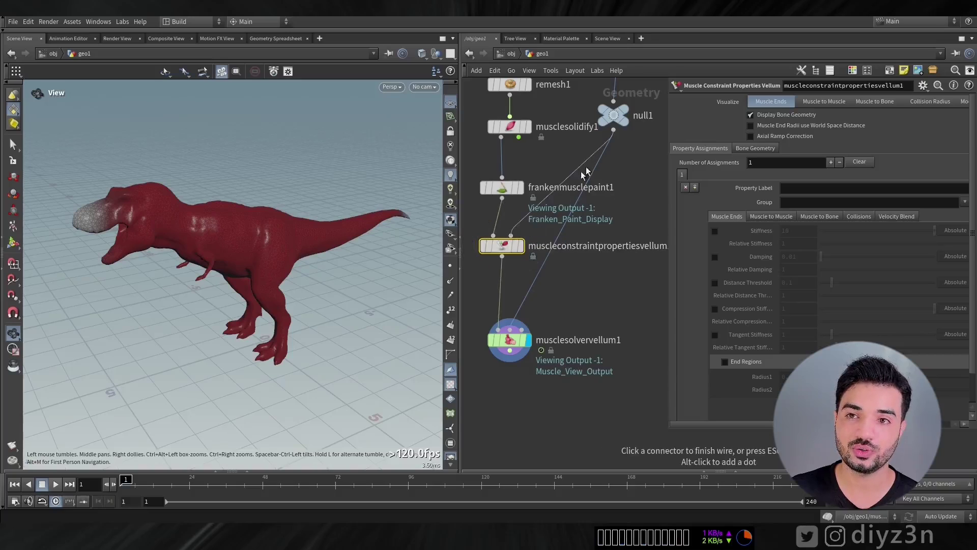
click(613, 131)
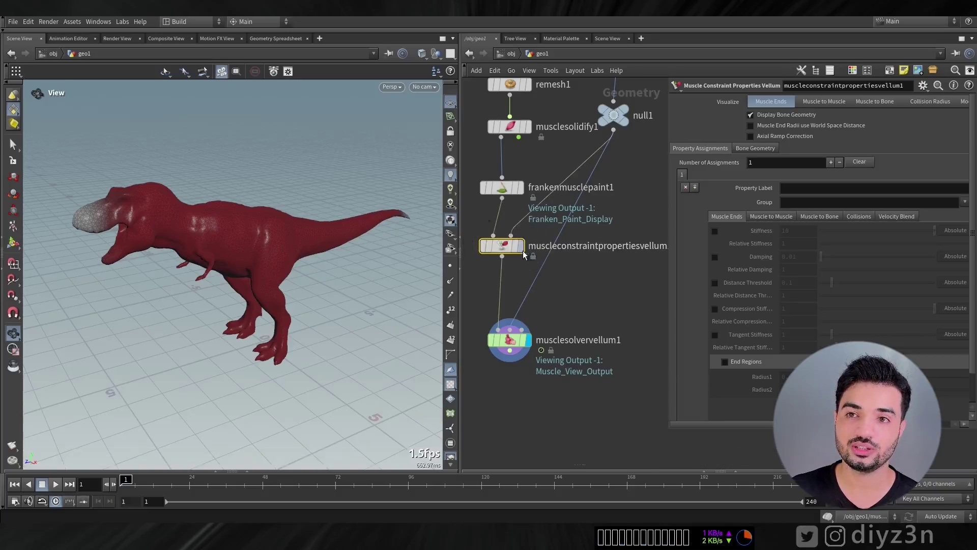
click(43, 484)
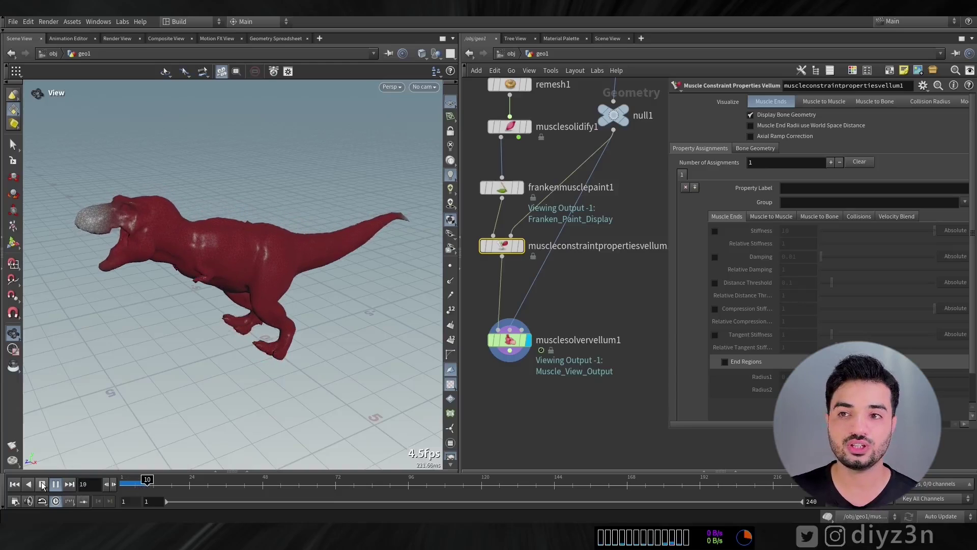
- Enable Muscle to Bone Stiffness at 100 on Muscle Constraint Properties Vellum, replay the simulation and return to frame 1
click(42, 484)
drag(224, 275, 249, 304)
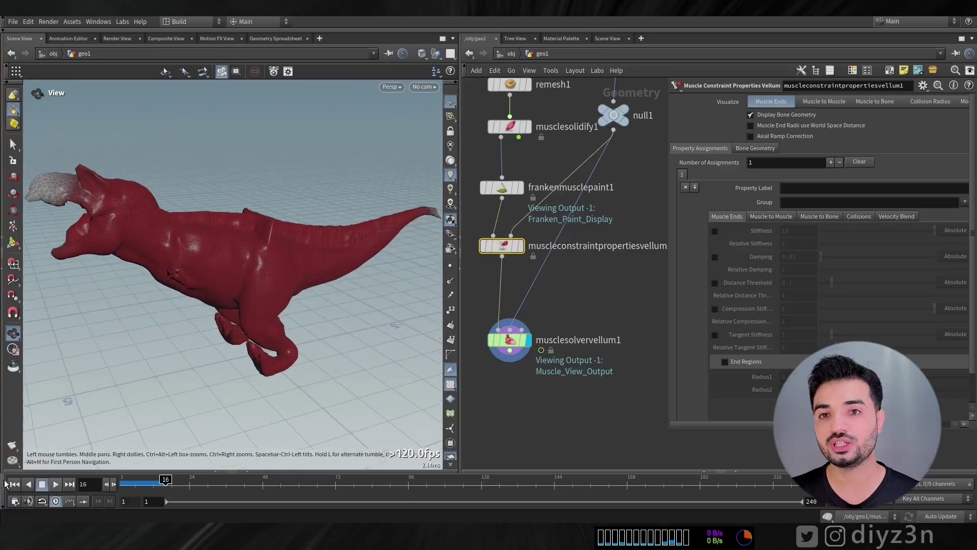
click(15, 484)
click(803, 218)
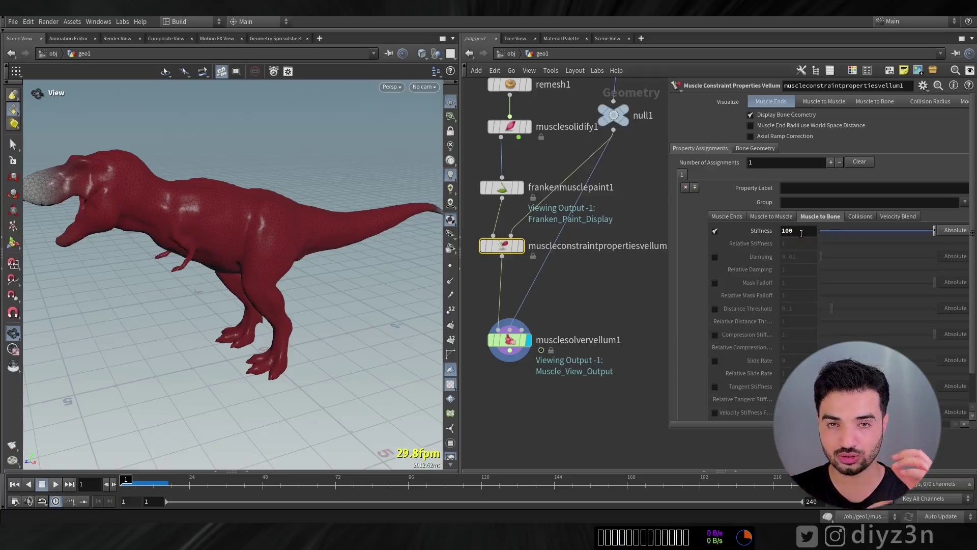
key(Return)
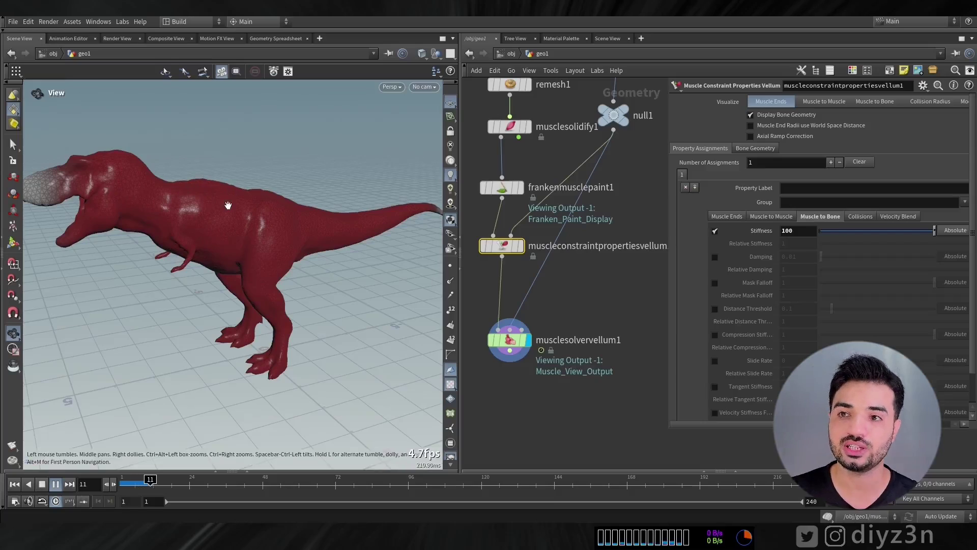
click(19, 485)
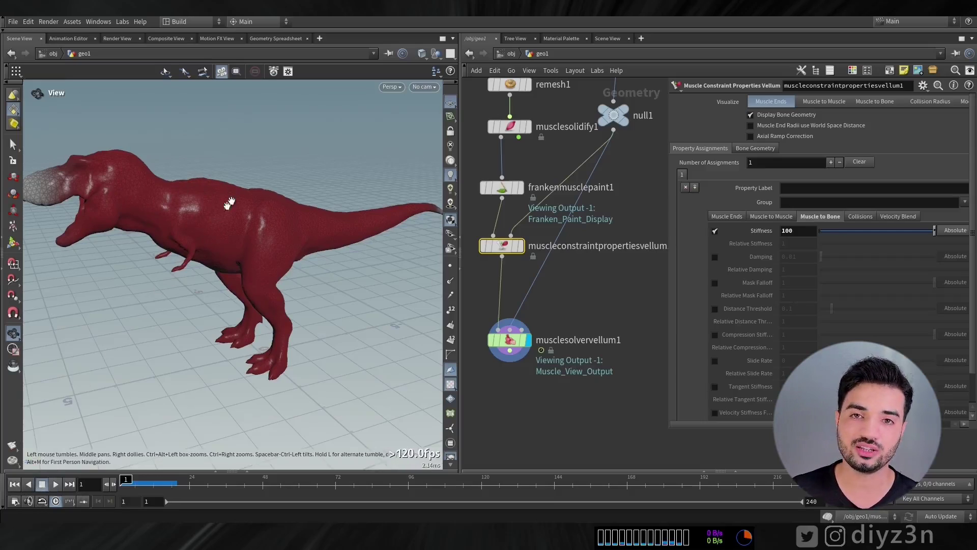
mouse_move(220, 201)
mouse_down()
mouse_move(240, 202)
mouse_move(218, 201)
mouse_move(223, 209)
mouse_up()
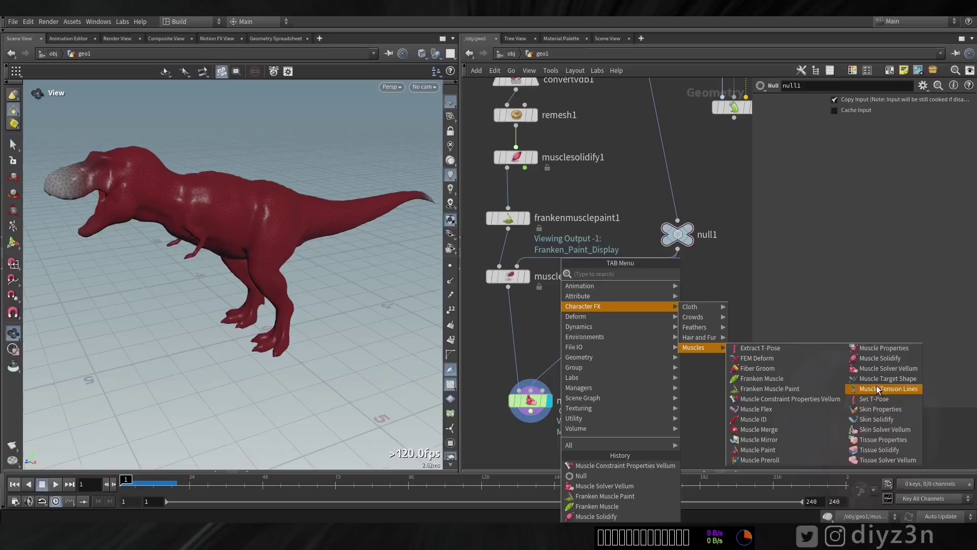
- Insert a Muscle Flex node before Muscle Solver Vellum, wire the Null into its second input and display it
click(753, 419)
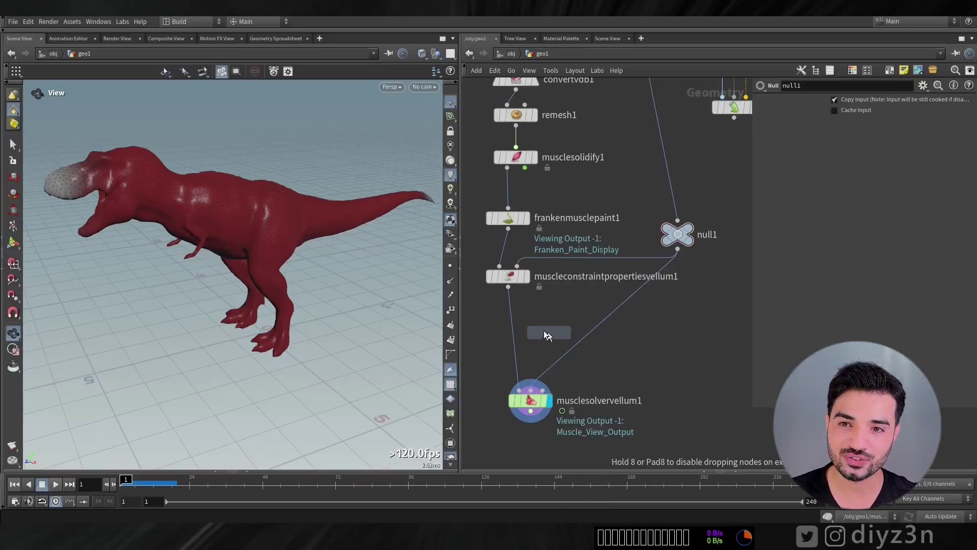
click(514, 325)
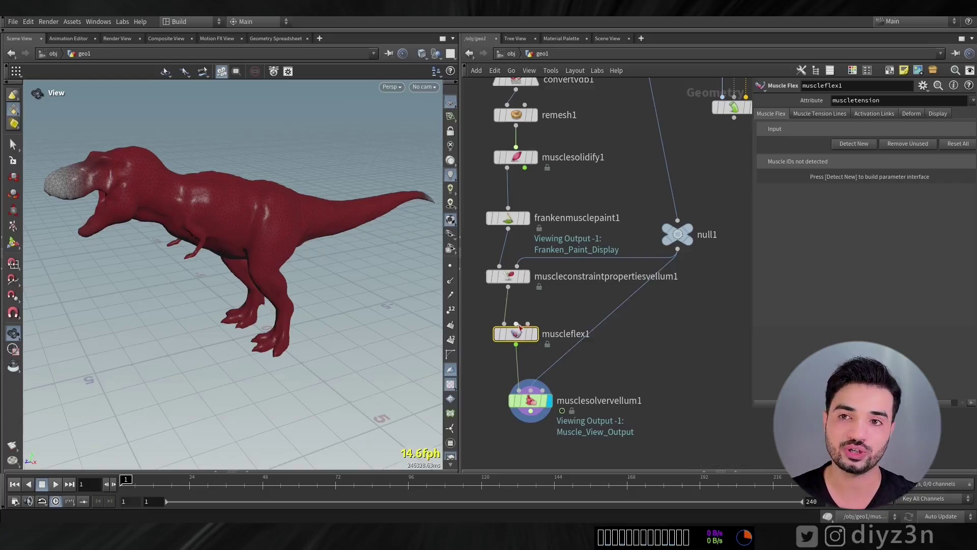
click(677, 249)
click(534, 333)
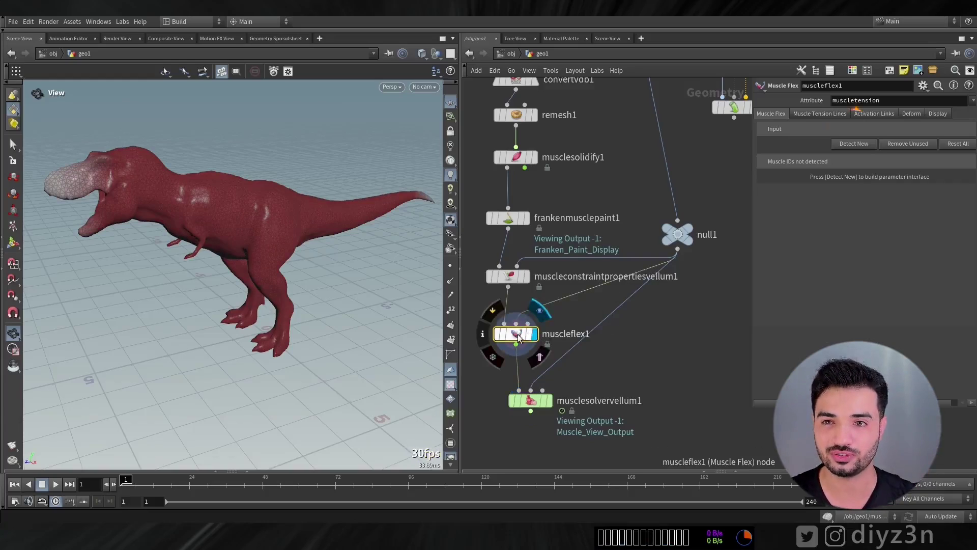
- Detect the new muscle IDs on Muscle Flex and set the LEGM tension to 0.995
drag(163, 197, 241, 219)
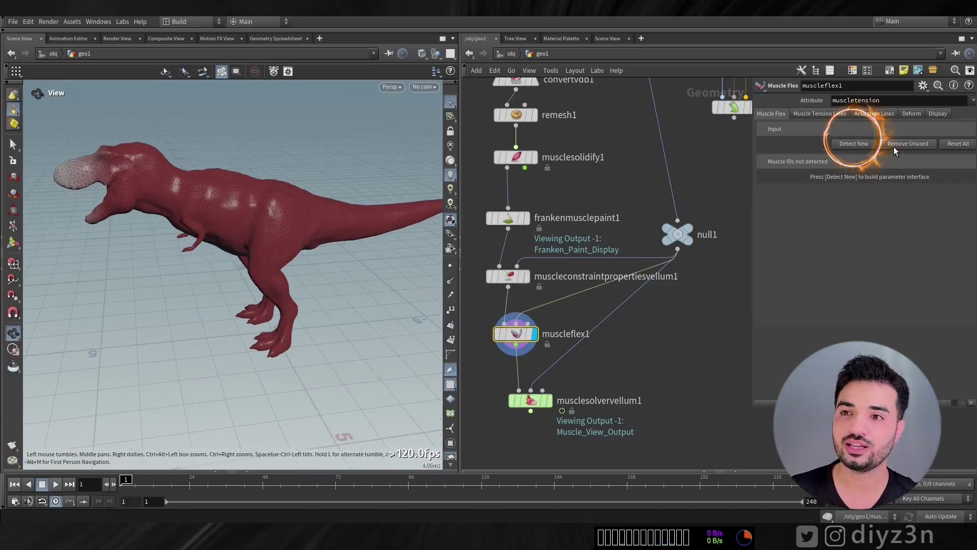
click(855, 144)
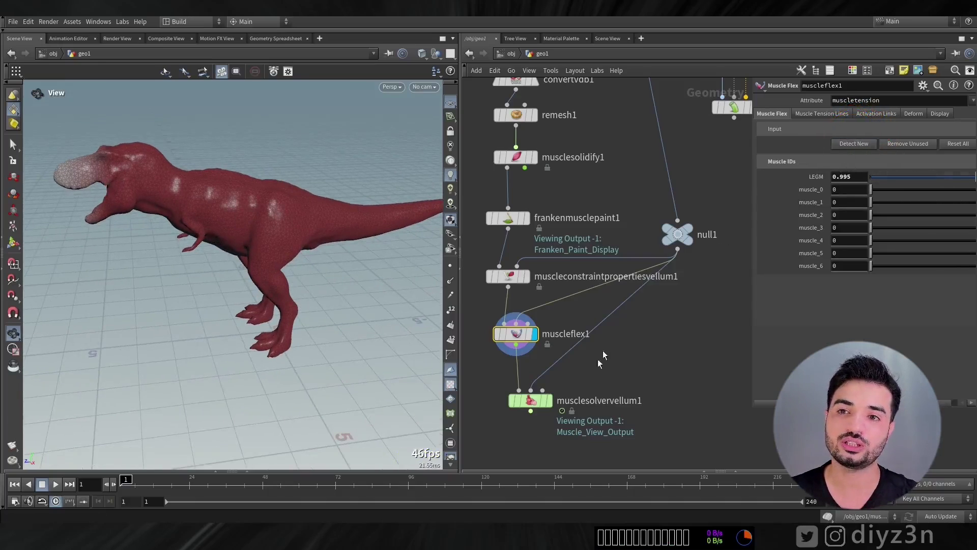
- Display Muscle Solver Vellum and play its simulation to check the flexed leg muscle
click(548, 401)
click(529, 401)
scroll(395, 172, up, 5)
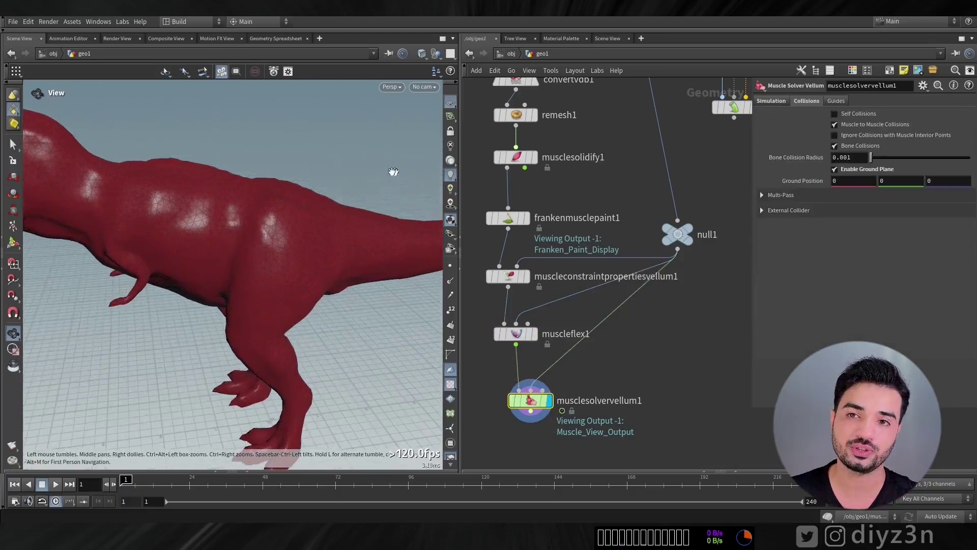
drag(395, 172, 263, 206)
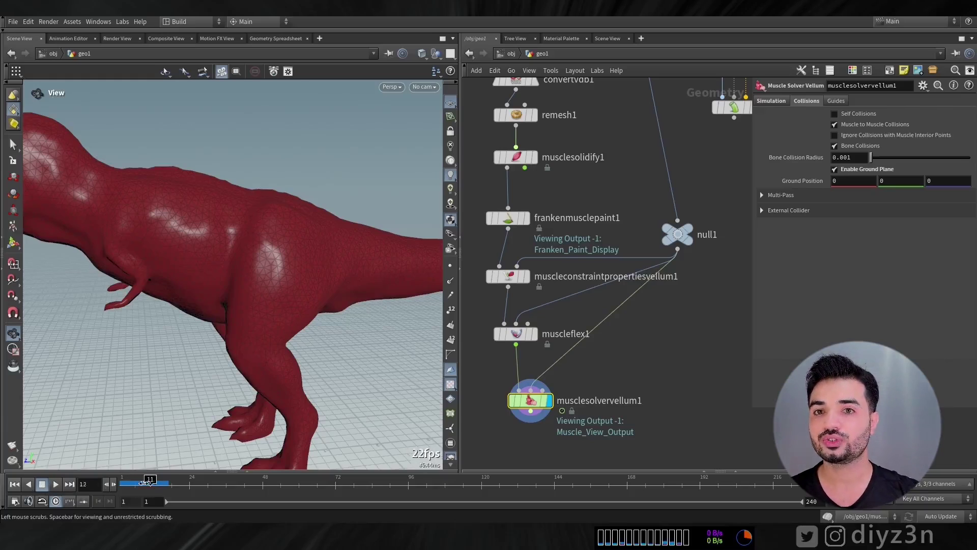
click(42, 483)
- Space out Muscle Flex and Muscle Solver Vellum, and insert a Muscle Properties node between Muscle Constraint Properties Vellum and Muscle Flex
drag(517, 334, 516, 342)
drag(530, 400, 636, 410)
drag(519, 343, 519, 375)
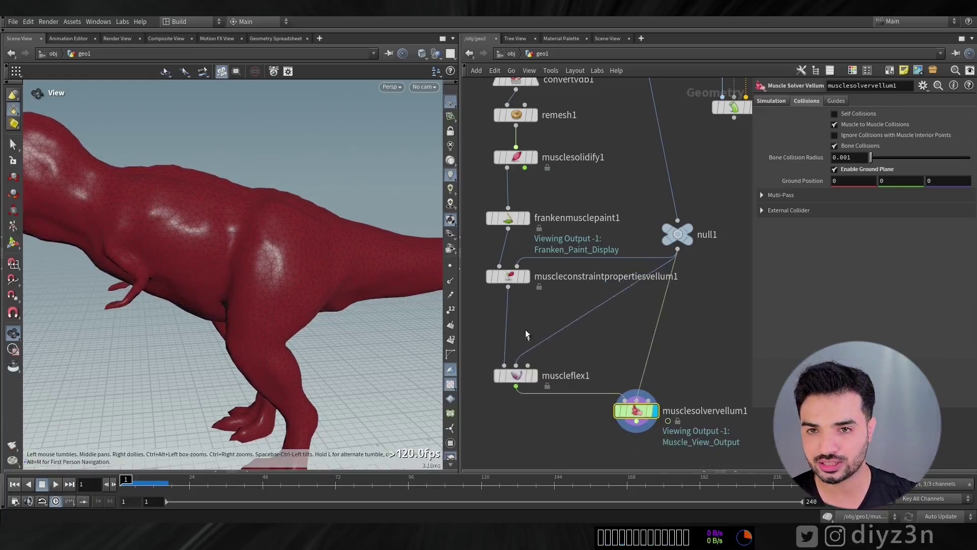
key(Tab)
mouse_move(583, 306)
mouse_move(657, 347)
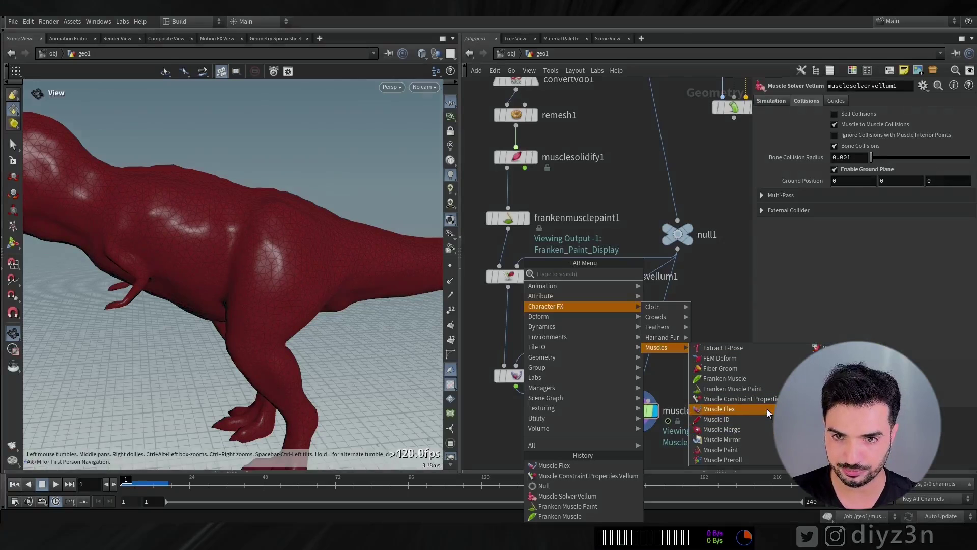
click(824, 347)
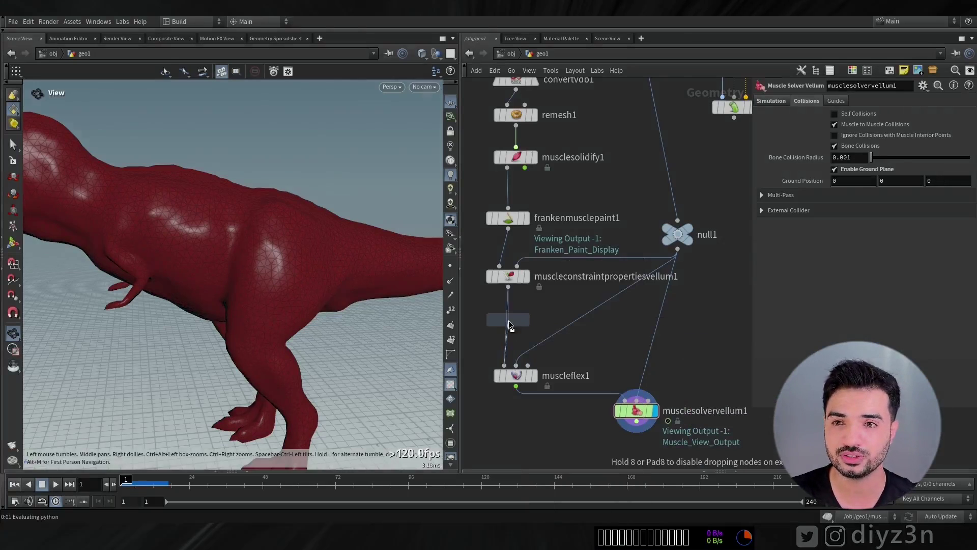
click(508, 320)
- Enable Shape Stiffness in the Muscle Properties assignment and set it to 1
scroll(763, 204, up, 3)
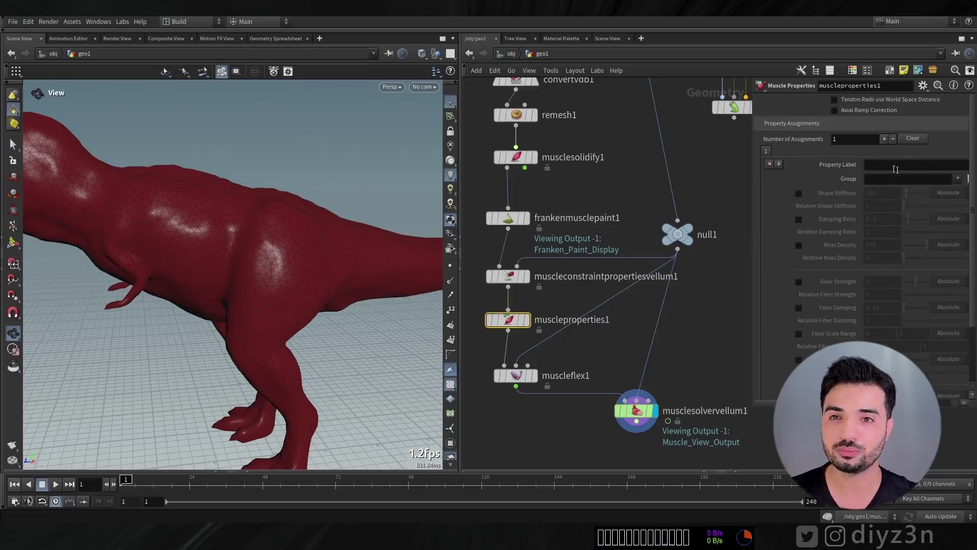
drag(755, 182, 720, 182)
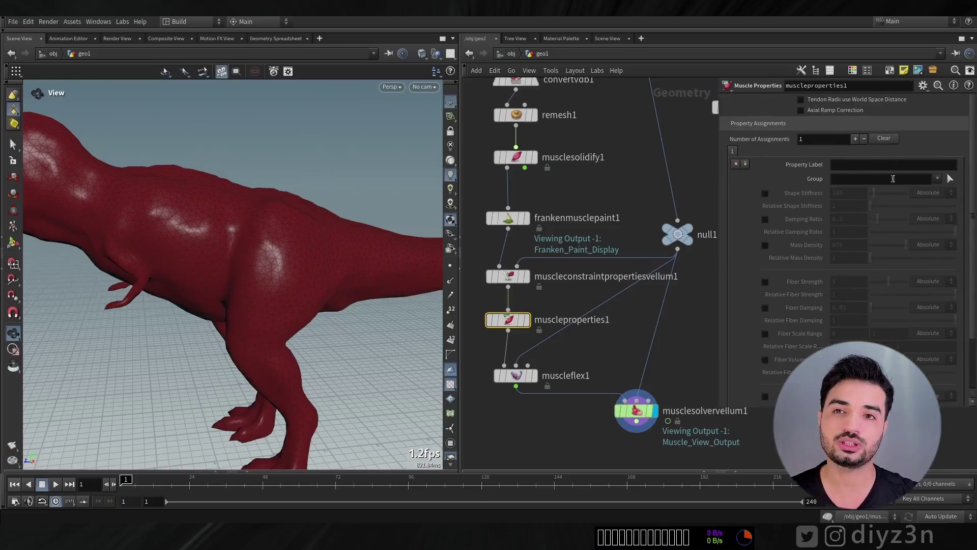
click(765, 194)
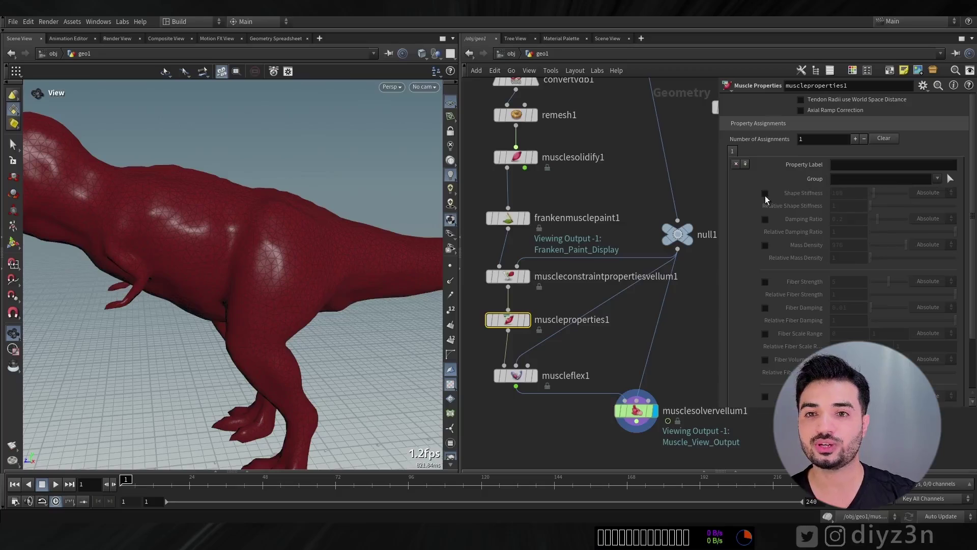
click(858, 192)
text(1)
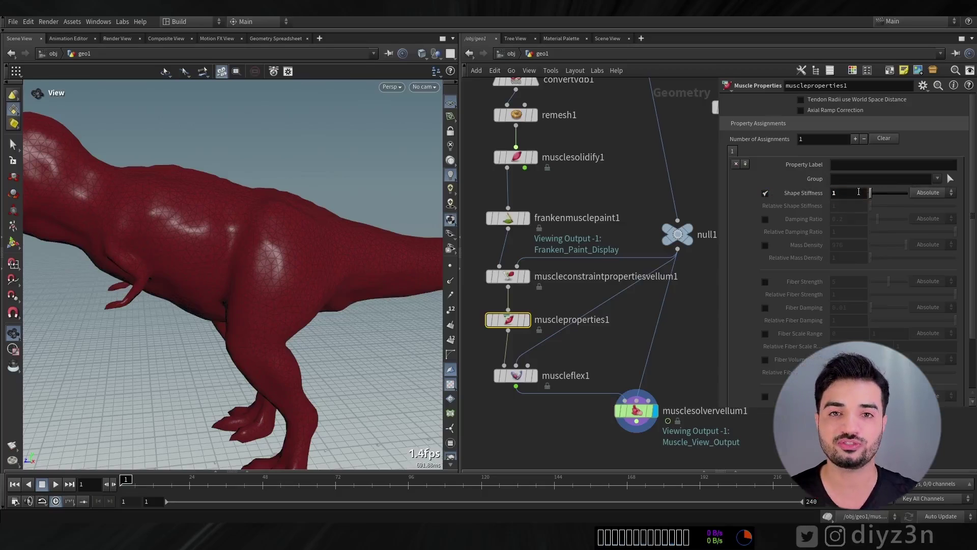
- Play the simulation to examine the softened muscles over the whole body, and scrub back to frame 1
click(56, 484)
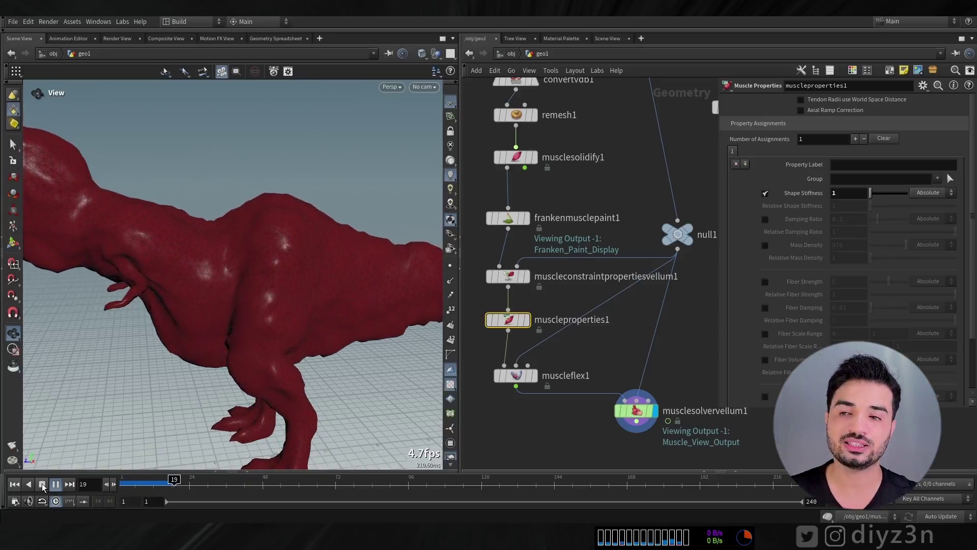
click(42, 484)
drag(244, 214, 123, 191)
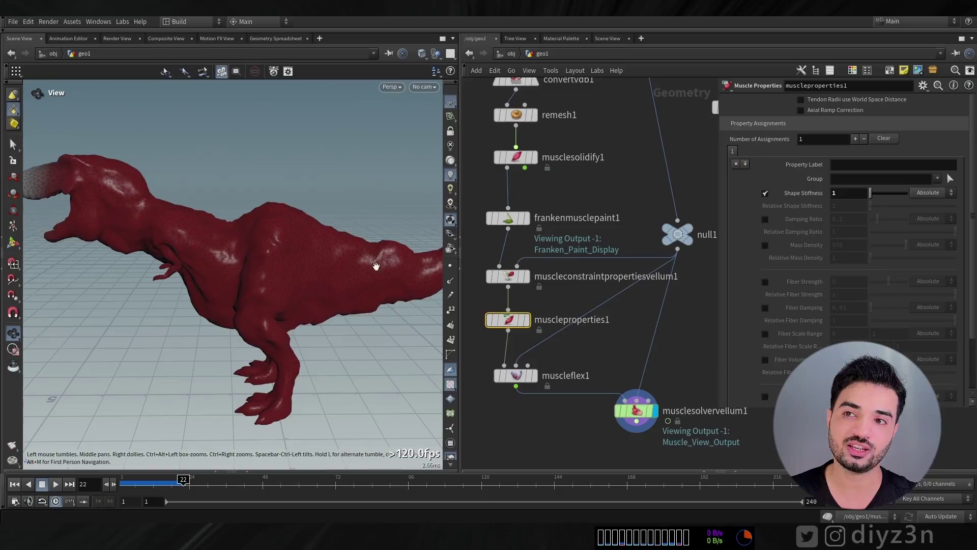
drag(183, 479, 125, 480)
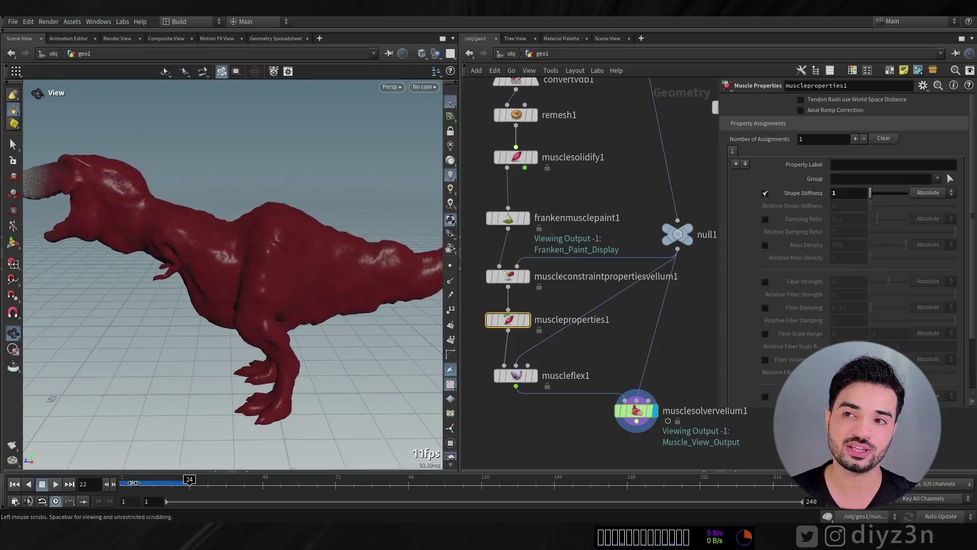
click(937, 179)
click(944, 227)
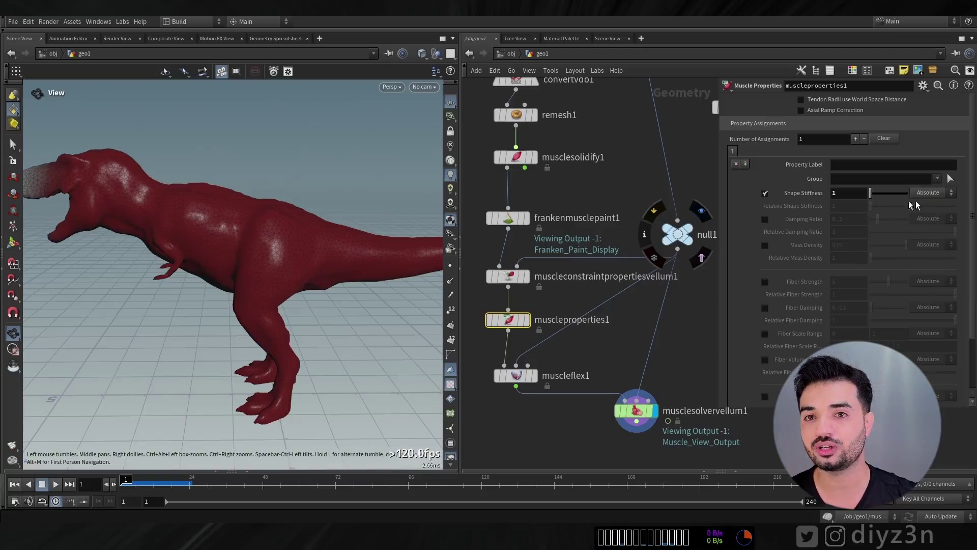
click(42, 485)
scroll(305, 253, up, 6)
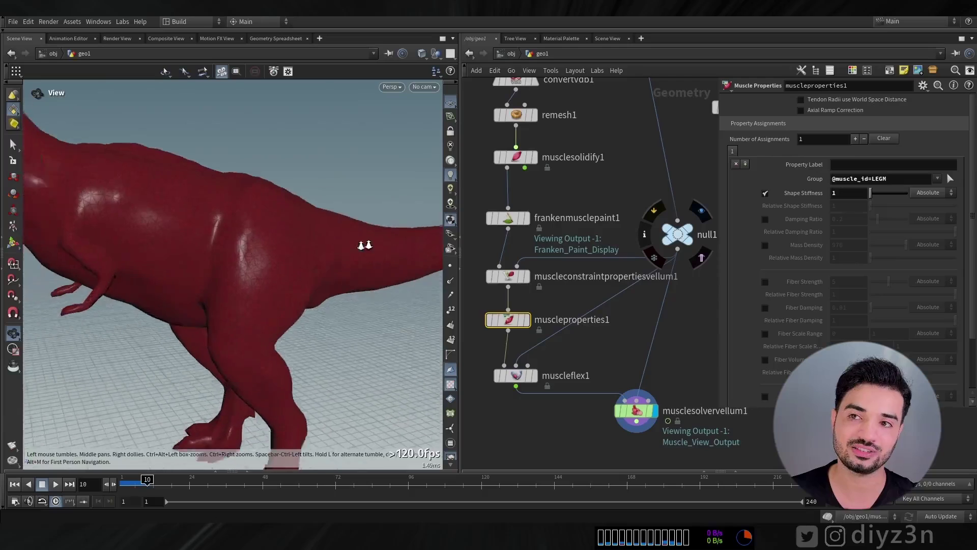
- Set the Shape Stiffness of the LEGM assignment to .5, replay the simulation and return to frame 1
click(847, 194)
click(515, 375)
click(834, 177)
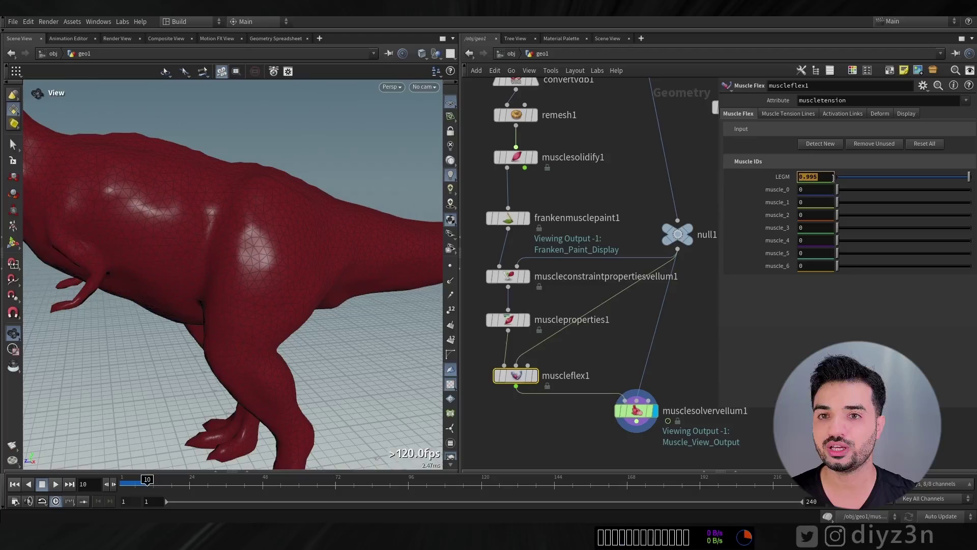
click(504, 325)
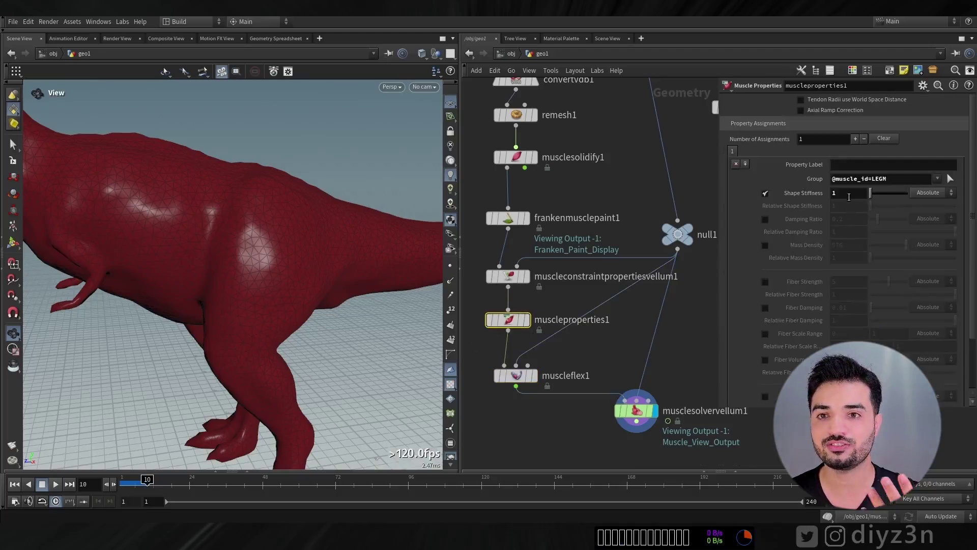
click(14, 485)
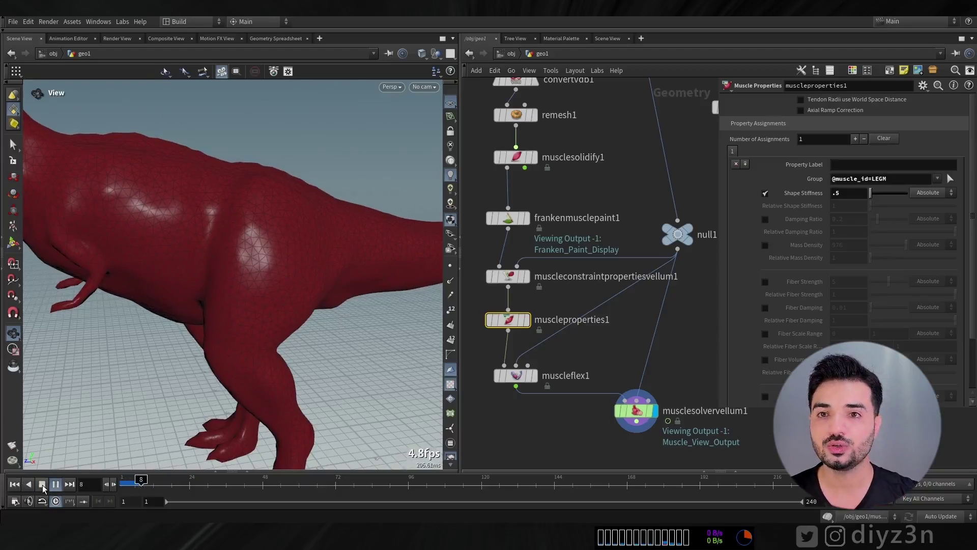
click(14, 484)
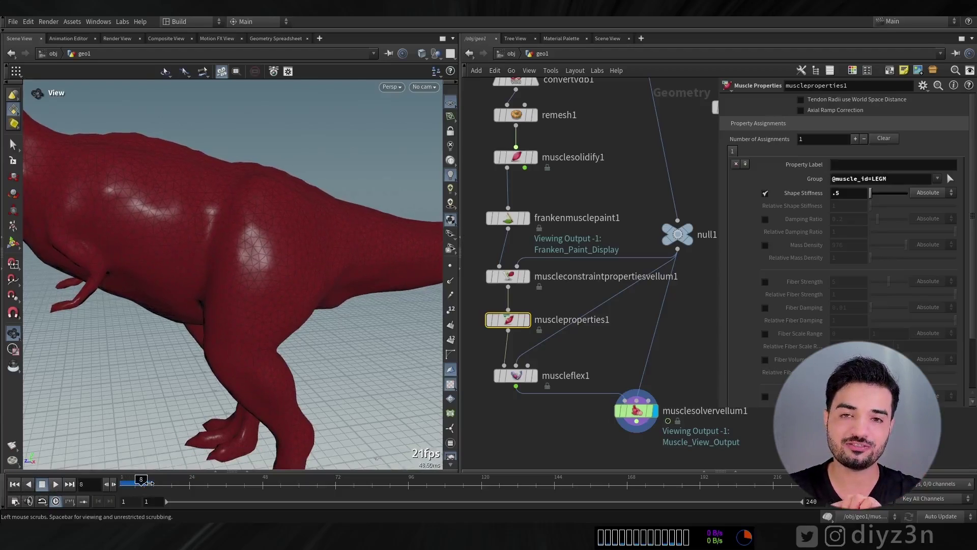
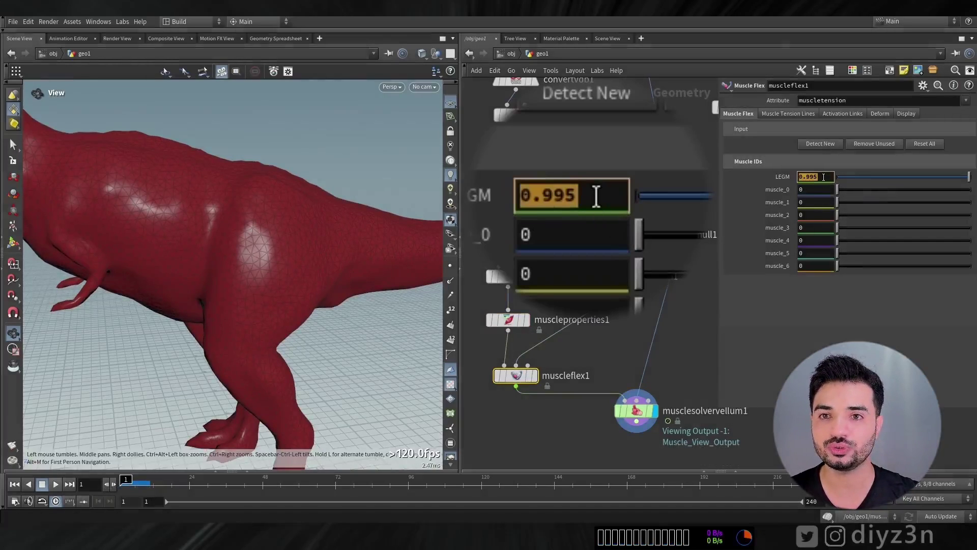
- Drive the LEGM tension on Muscle Flex with the expression sin($F * 6)
text(()
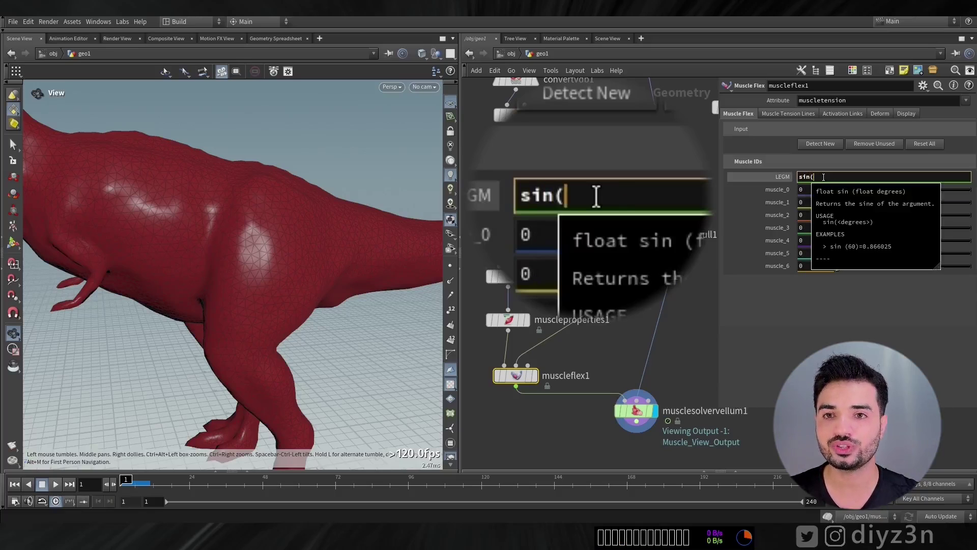
text($F)
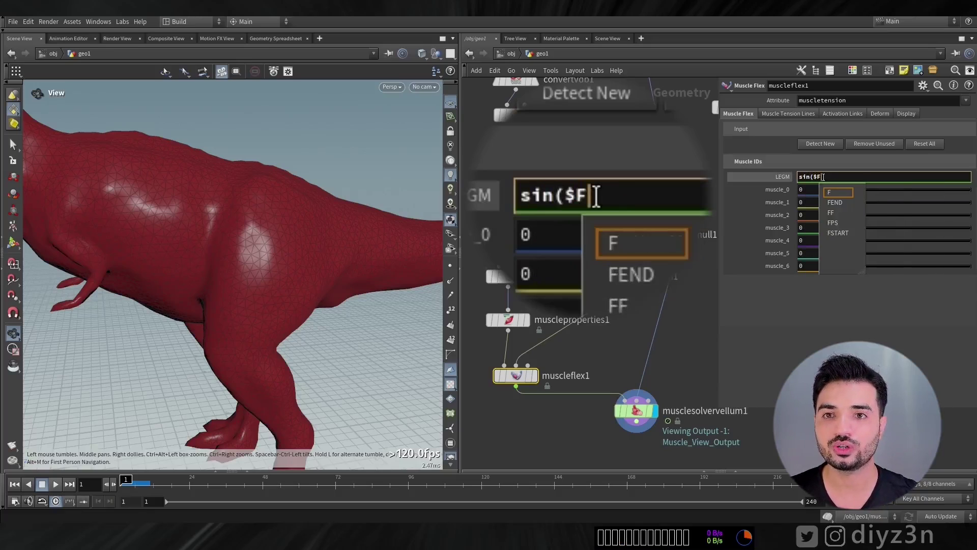
text( * 6)
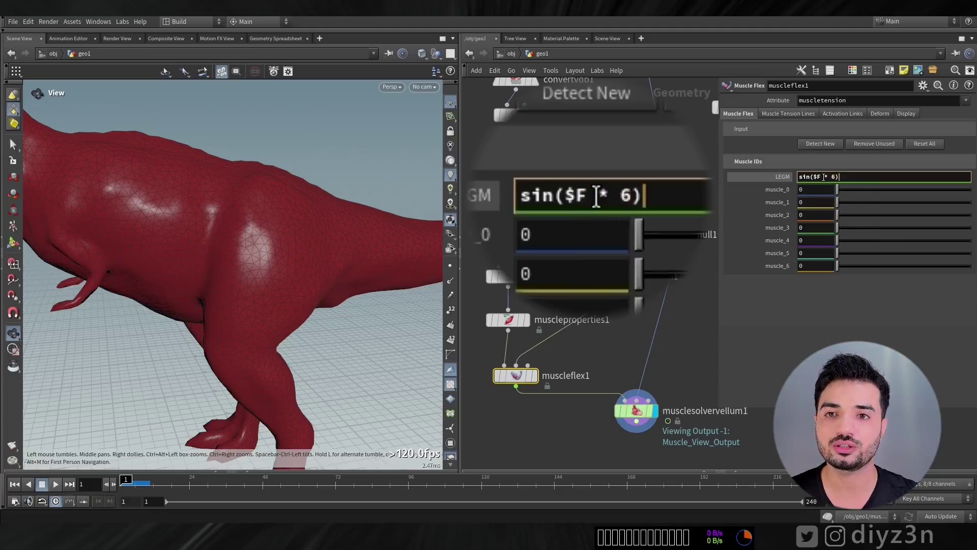
key(Return)
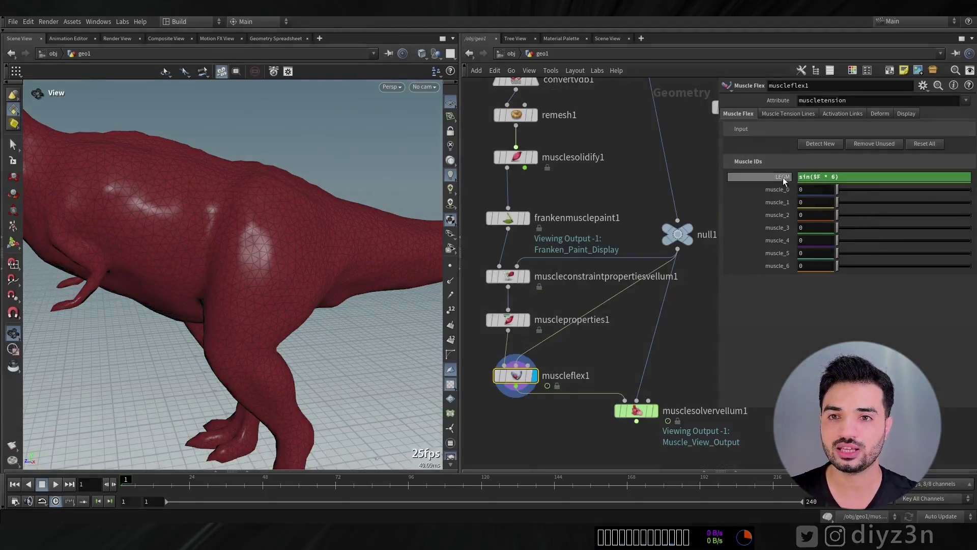
- Show the evaluated LEGM value, scrub the timeline to check how it changes, and return to frame 1
click(783, 177)
drag(136, 482, 380, 482)
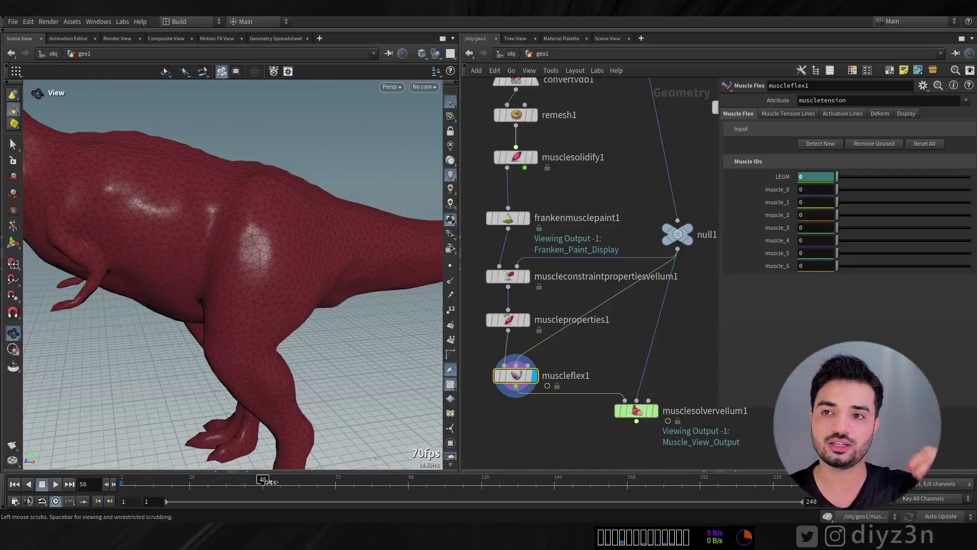
drag(218, 484, 122, 484)
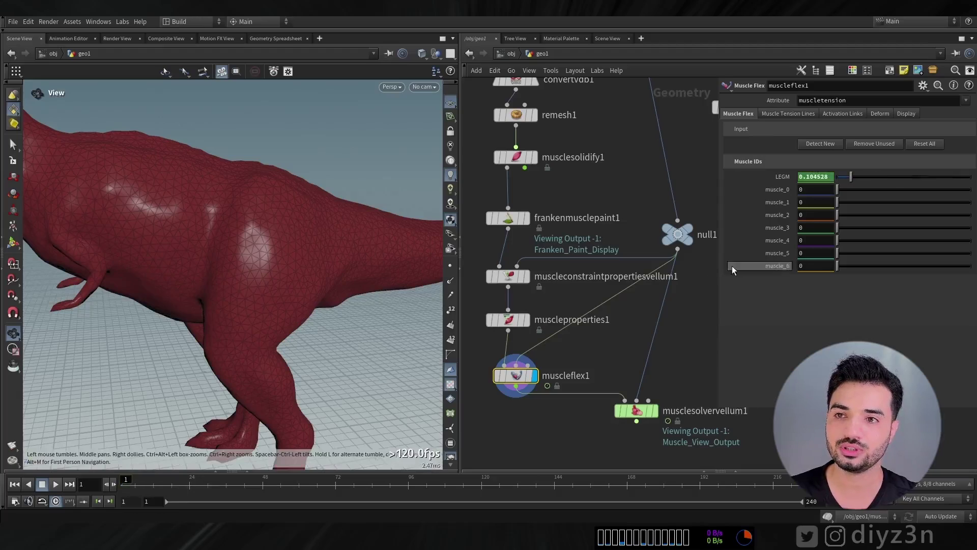
- Change the LEGM tension expression on Muscle Flex to sin($F * 20), scrub the timeline to check it, and return to frame 1
click(762, 178)
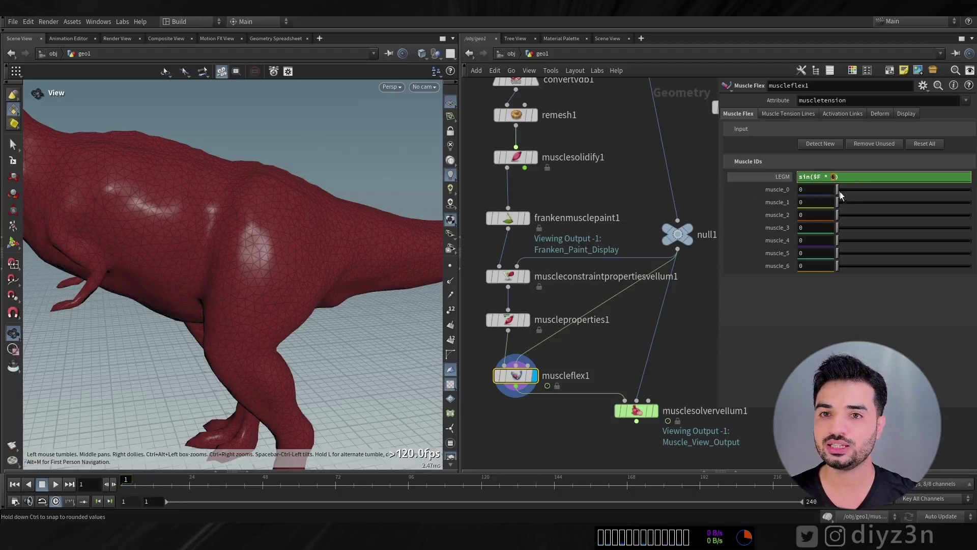
click(764, 177)
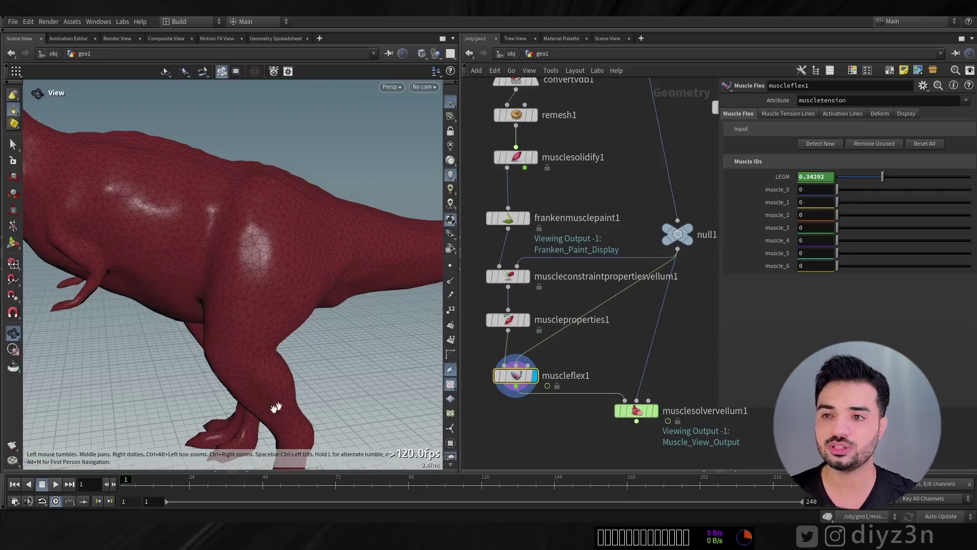
drag(126, 484, 174, 481)
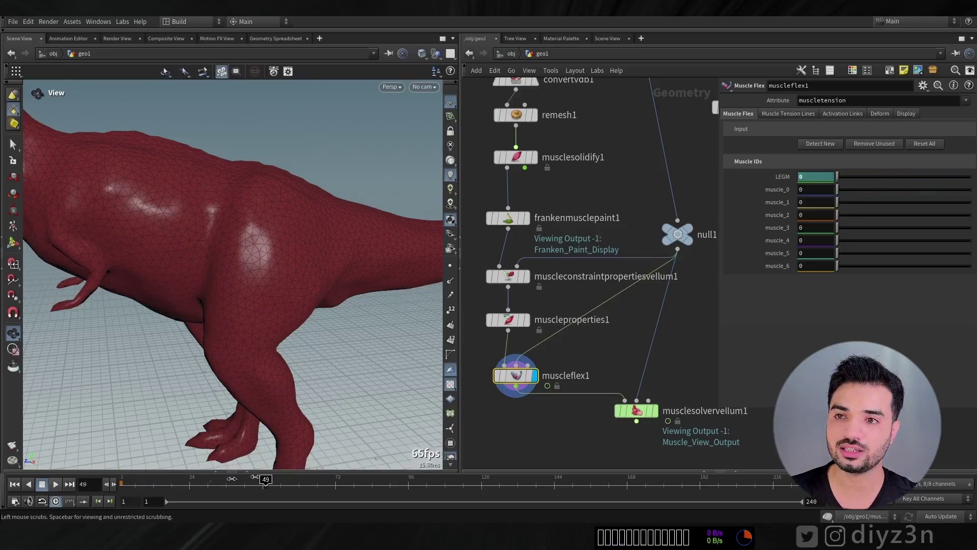
drag(255, 477, 122, 481)
- Display the Vellum muscle solver, play the simulation with the faster flex, and return to frame 1
click(635, 411)
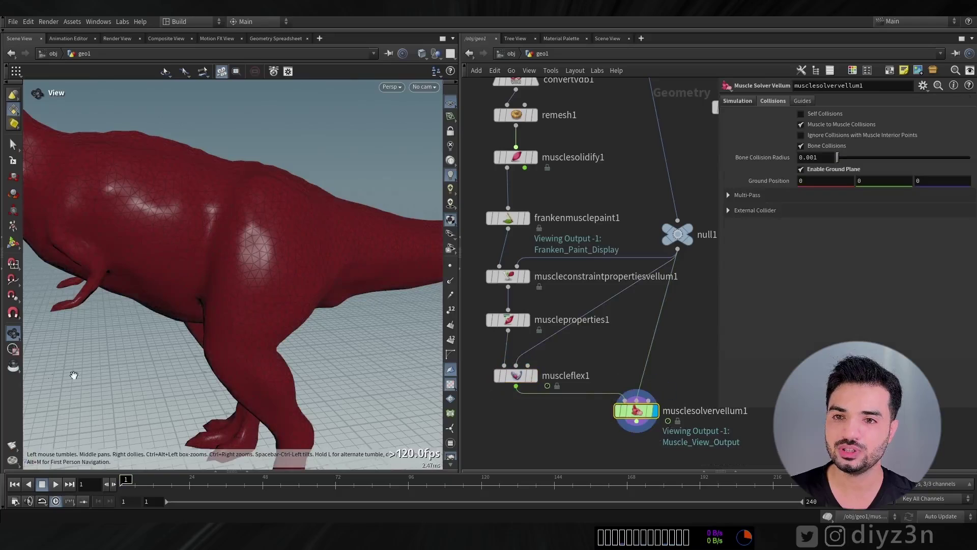
scroll(453, 461, down, 3)
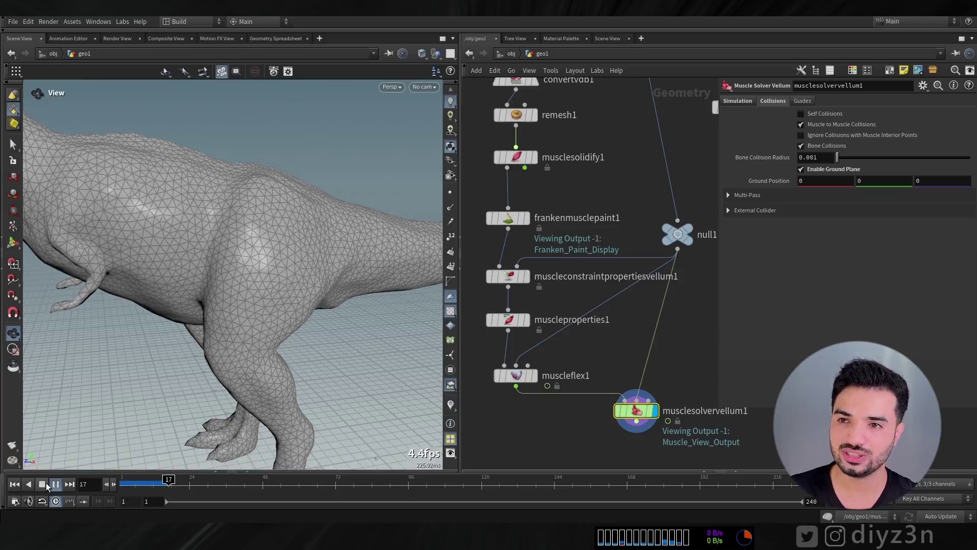
drag(141, 482, 93, 514)
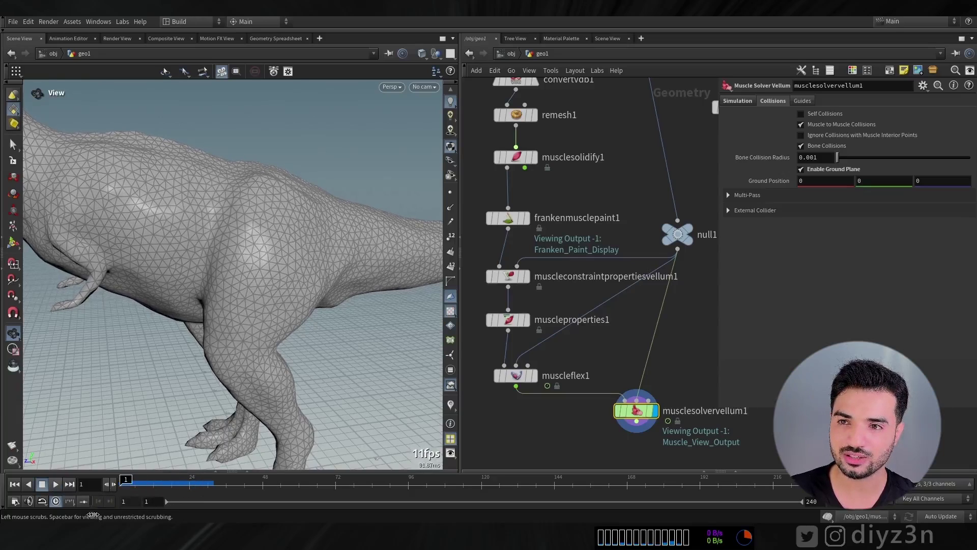
- Enable Fiber Strength on the LEGM property assignment, set it to 500, and test it by playing the simulation
click(506, 320)
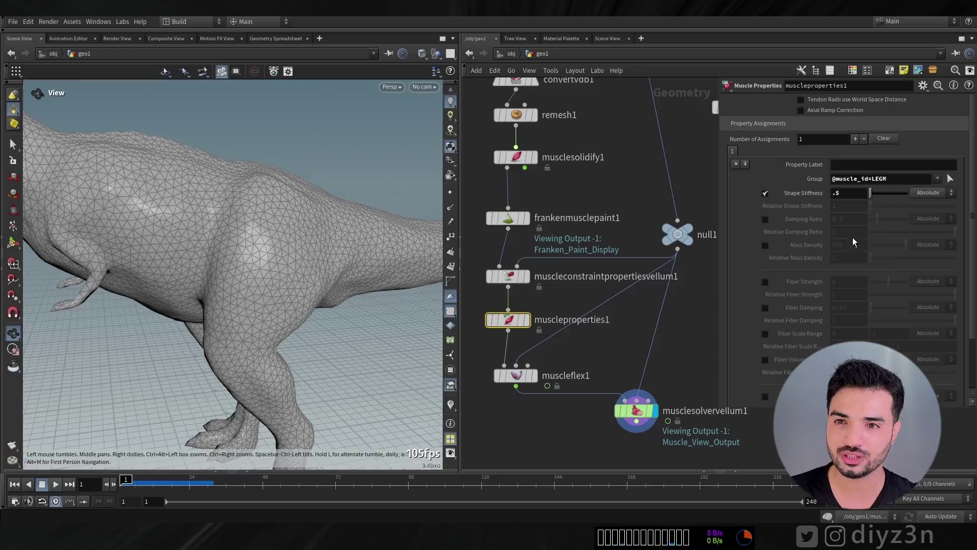
click(764, 282)
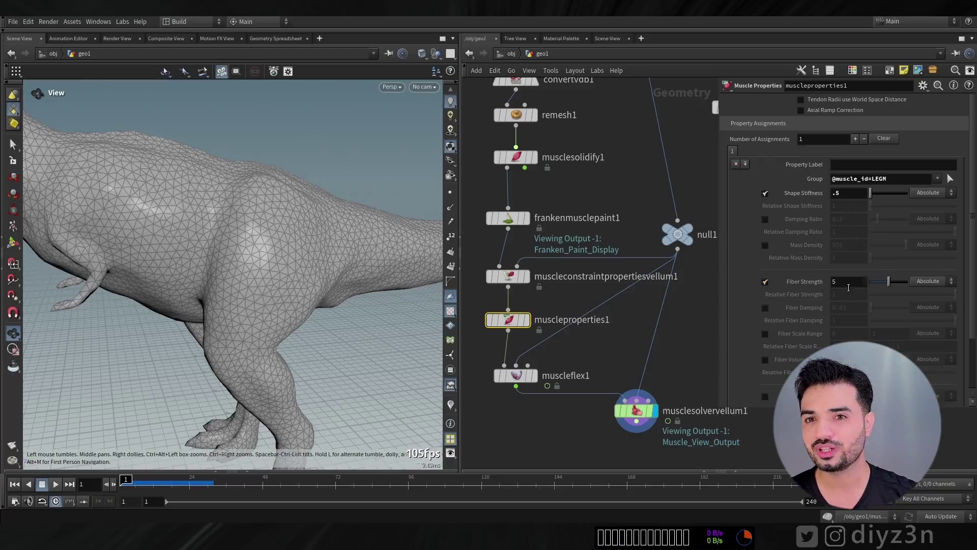
click(851, 283)
text(00)
key(Return)
click(55, 484)
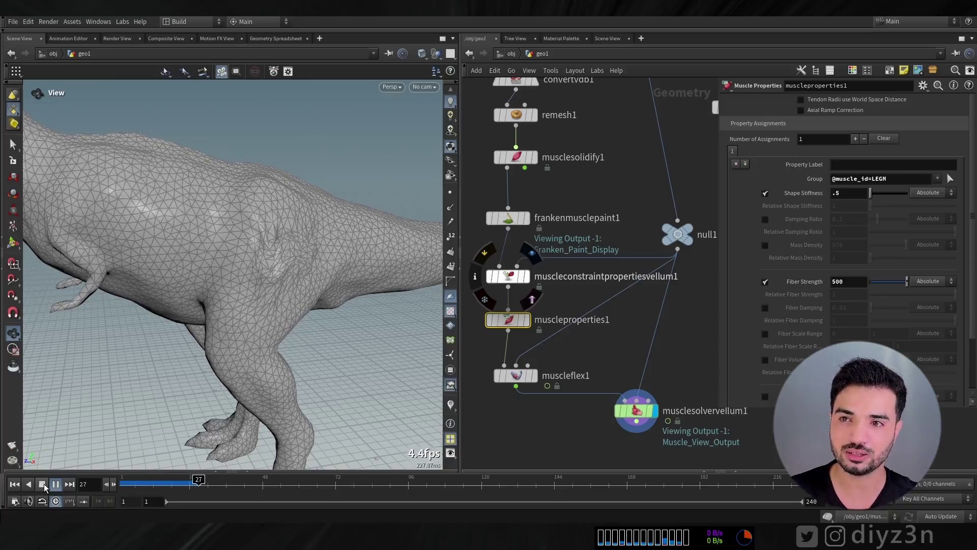
click(42, 483)
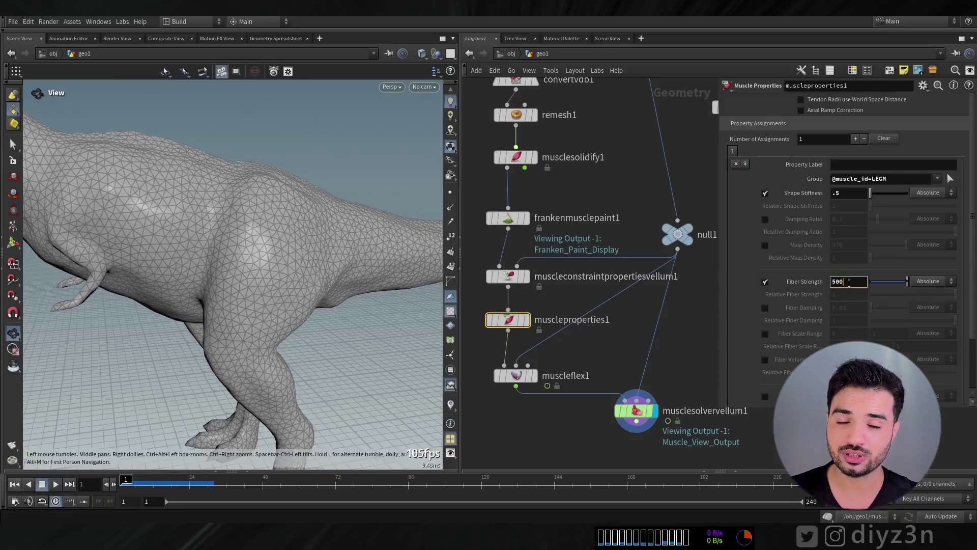
- Set the LEGM Fiber Strength to 50, preview the simulation as a flipbook, and close MPlay
click(13, 446)
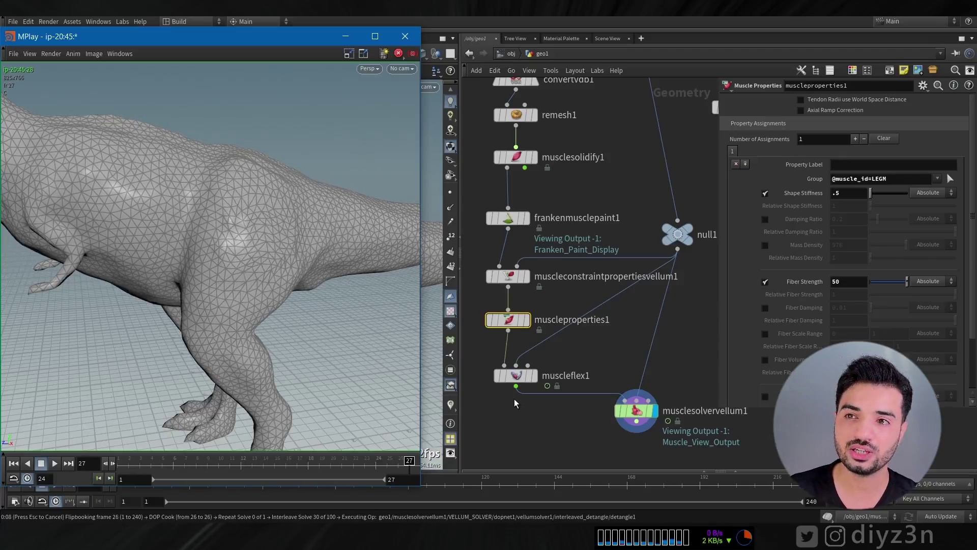
click(55, 463)
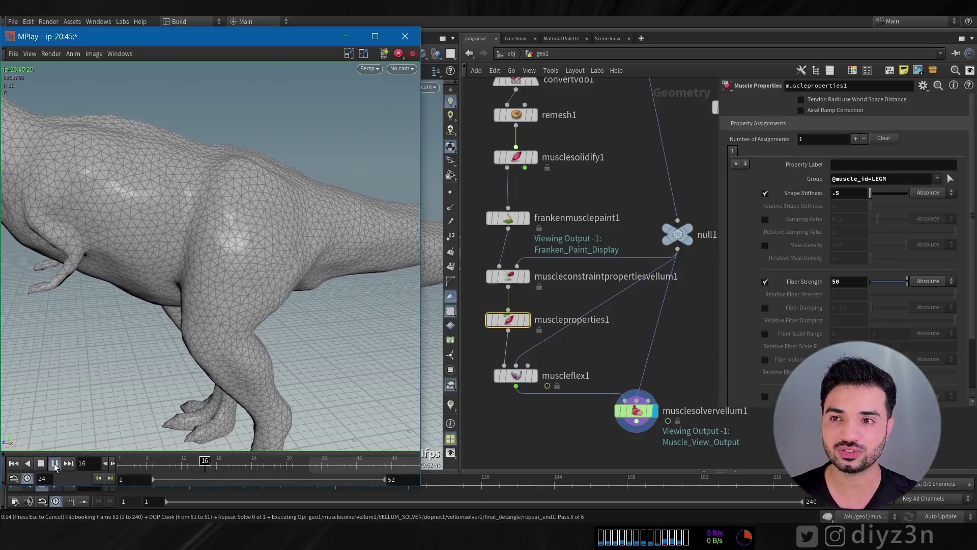
click(405, 36)
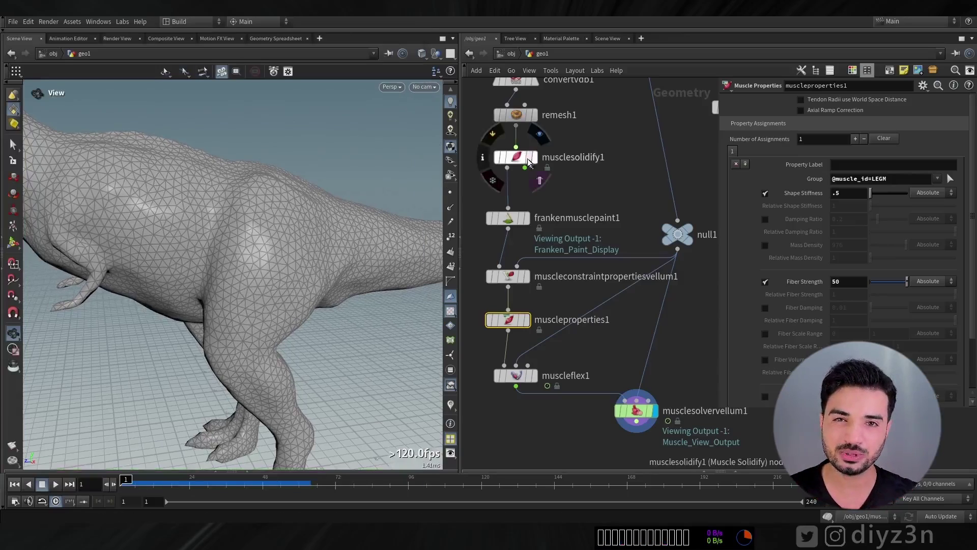
- Enter the Franken Muscle Paint tool, show its muscle IDs, and make muscle_0 the active ID
drag(518, 154, 518, 170)
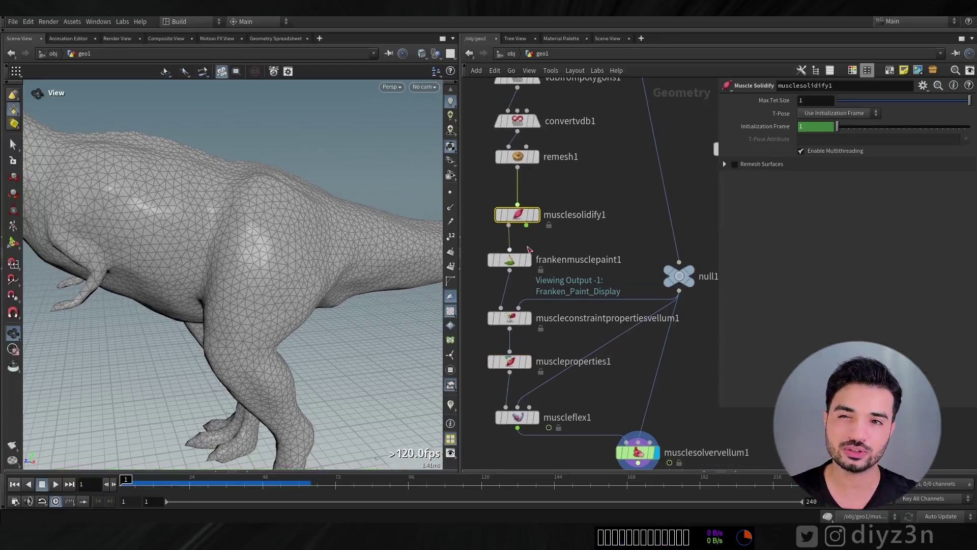
click(529, 259)
click(13, 243)
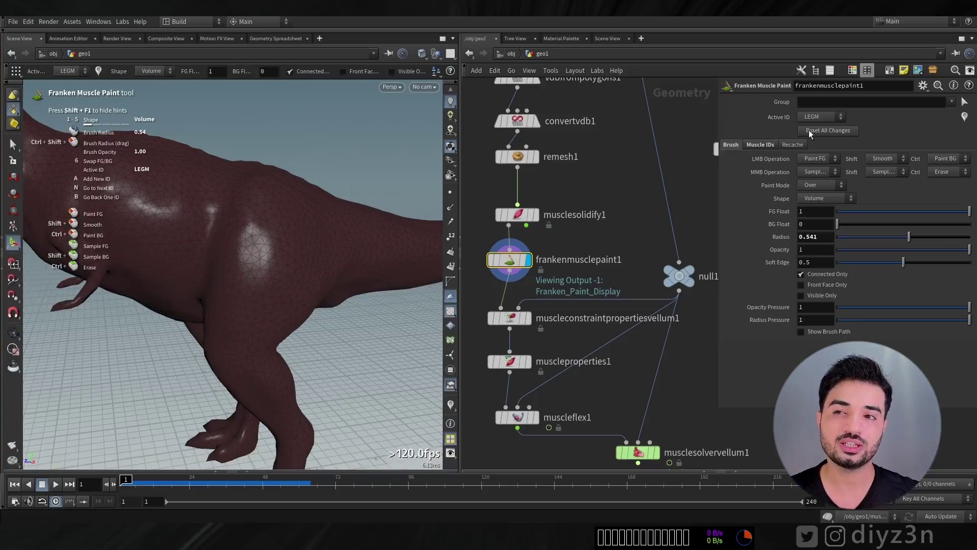
click(763, 145)
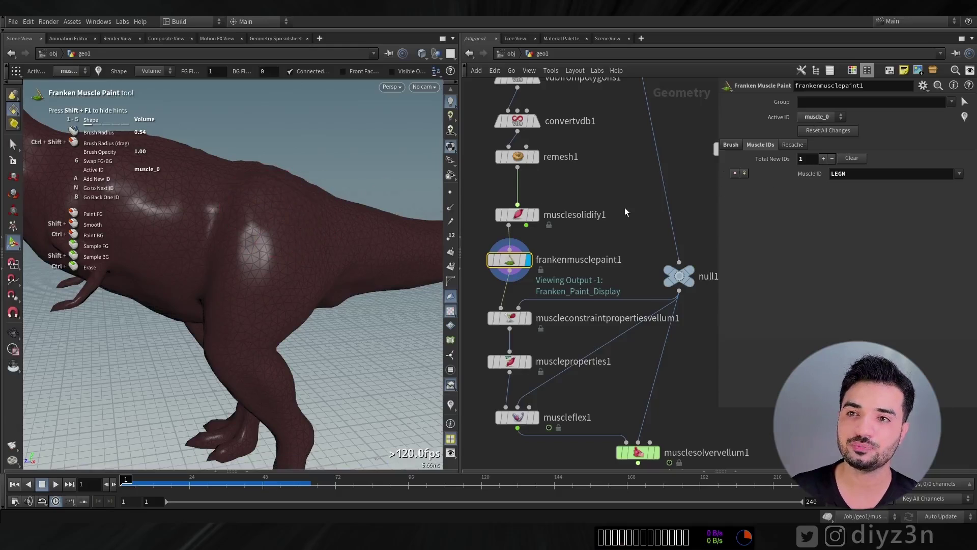
alt+drag(336, 372, 266, 323)
alt+right_drag(267, 323, 275, 267)
scroll(280, 285, up, 5)
middle_drag(275, 267, 269, 293)
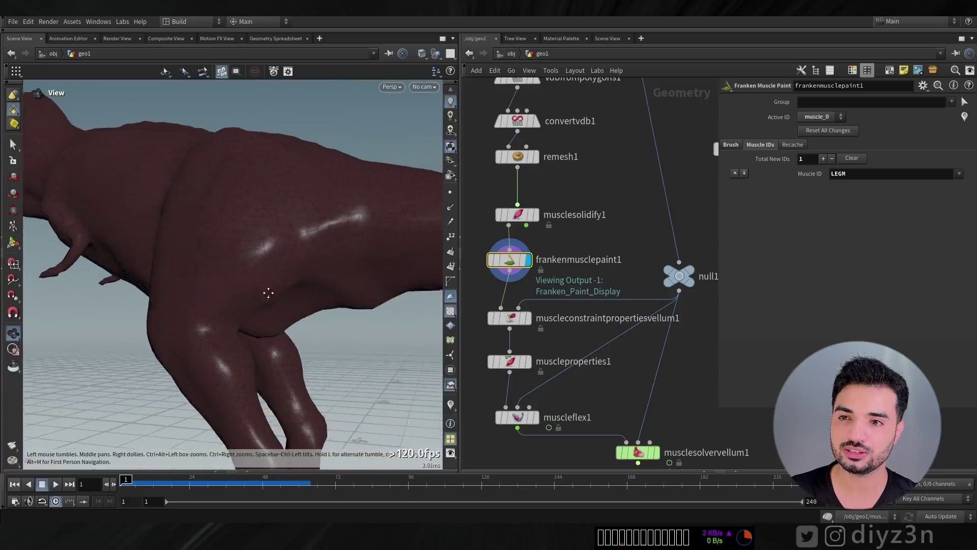
key(Return)
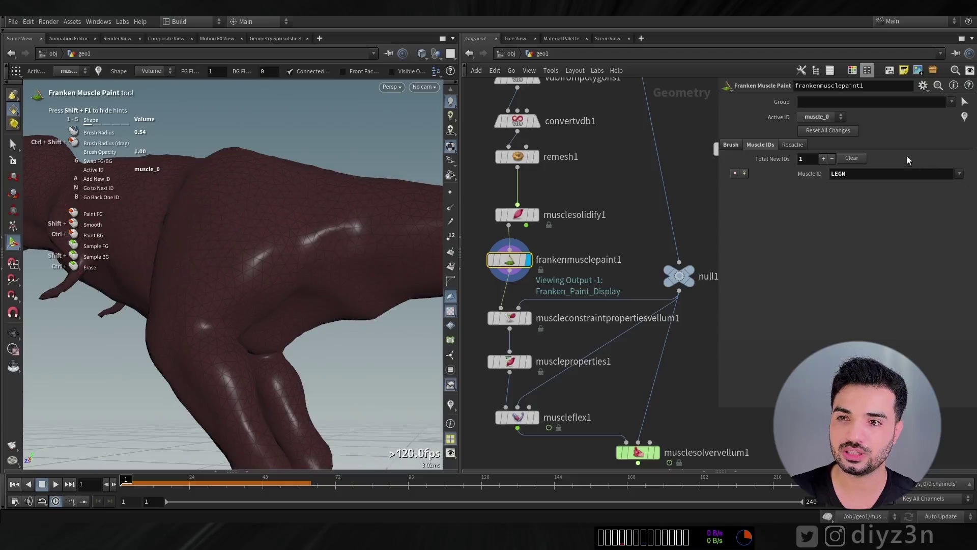
- Show the muscle paint mask and paint the muscle_0 area from behind the thigh down towards the knee
click(812, 127)
alt+drag(255, 266, 219, 268)
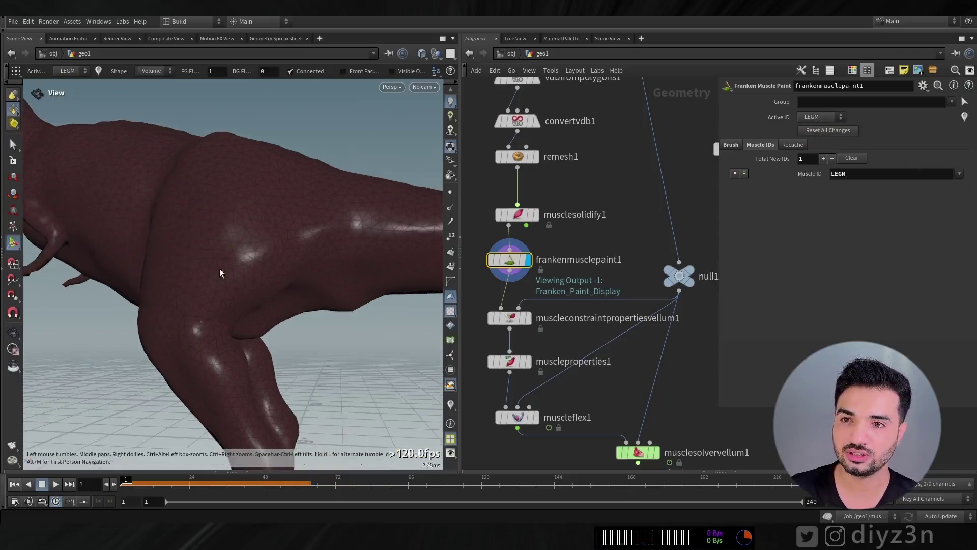
alt+drag(272, 224, 227, 221)
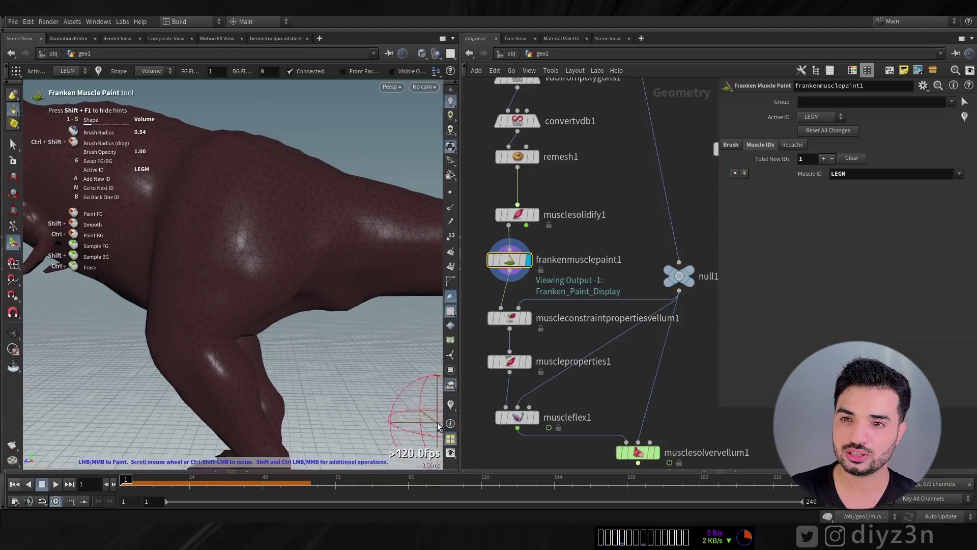
click(450, 404)
click(819, 116)
click(814, 137)
key(alt)
alt+drag(233, 235, 214, 239)
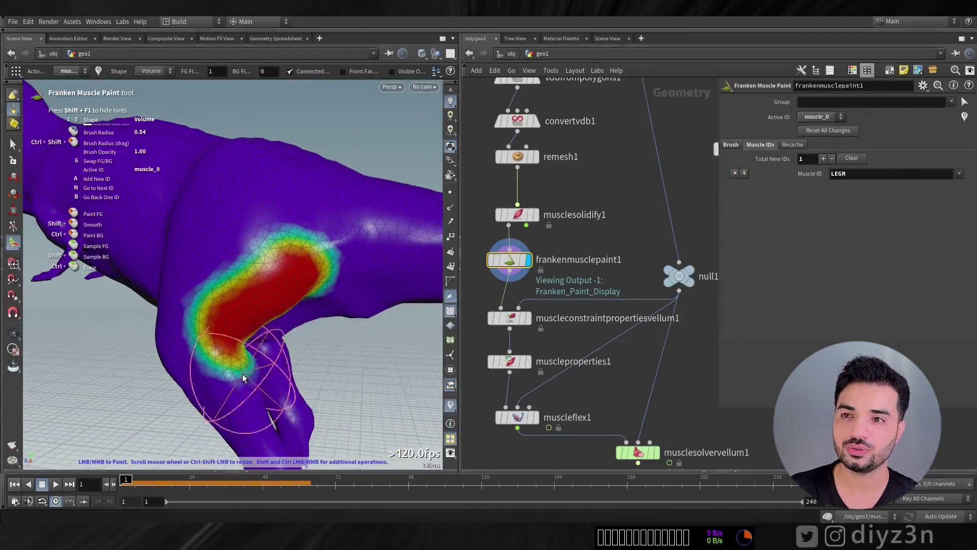
ctrl+drag(242, 373, 201, 255)
- Paint the muscle_1 area on the lower leg and make LEGM the active ID again
click(820, 148)
mouse_move(285, 292)
alt+mouse_down()
mouse_move(258, 297)
mouse_move(242, 280)
mouse_move(356, 285)
alt+mouse_up()
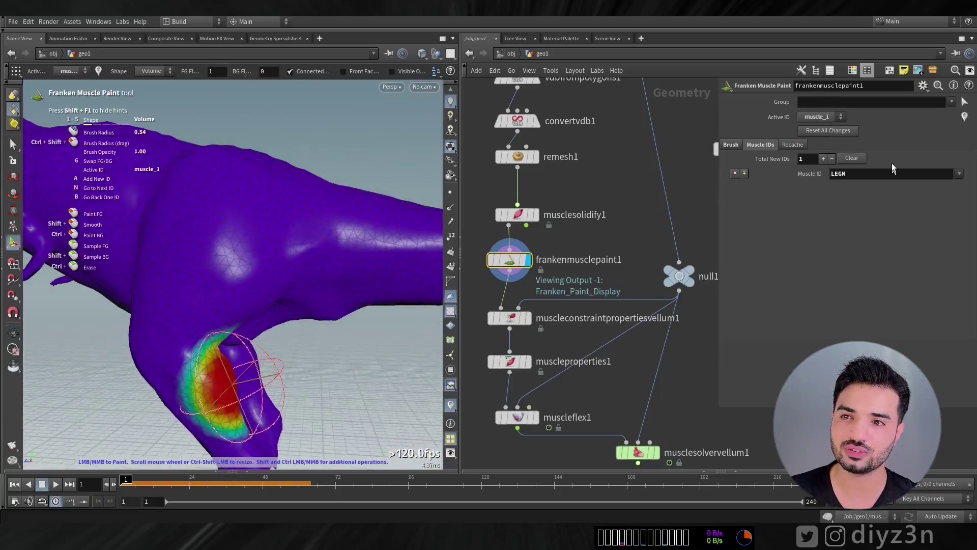
click(818, 117)
click(814, 188)
- Drive the Muscle Flex tension of muscle_0 with sin($F * 10) and muscle_1 with sin($F * 30)
middle_drag(556, 343, 569, 260)
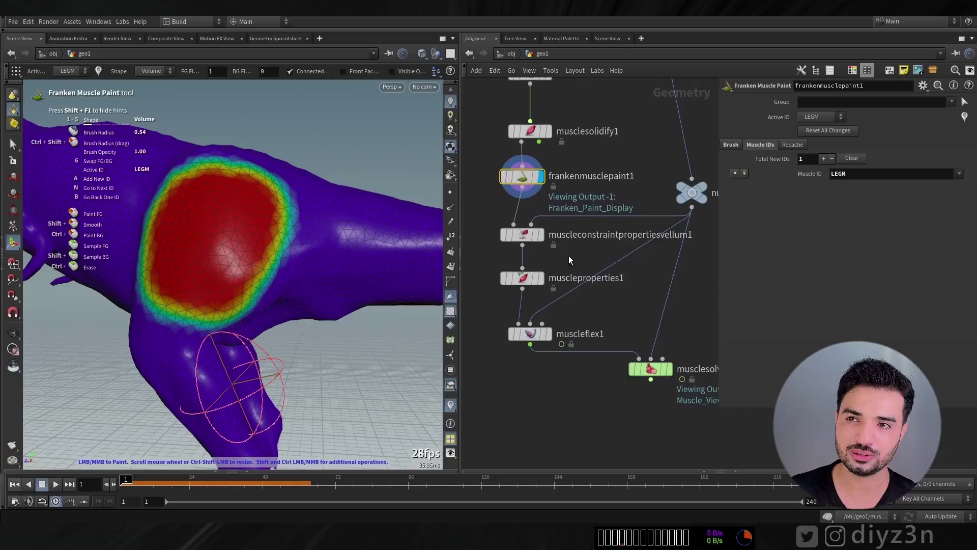
click(534, 339)
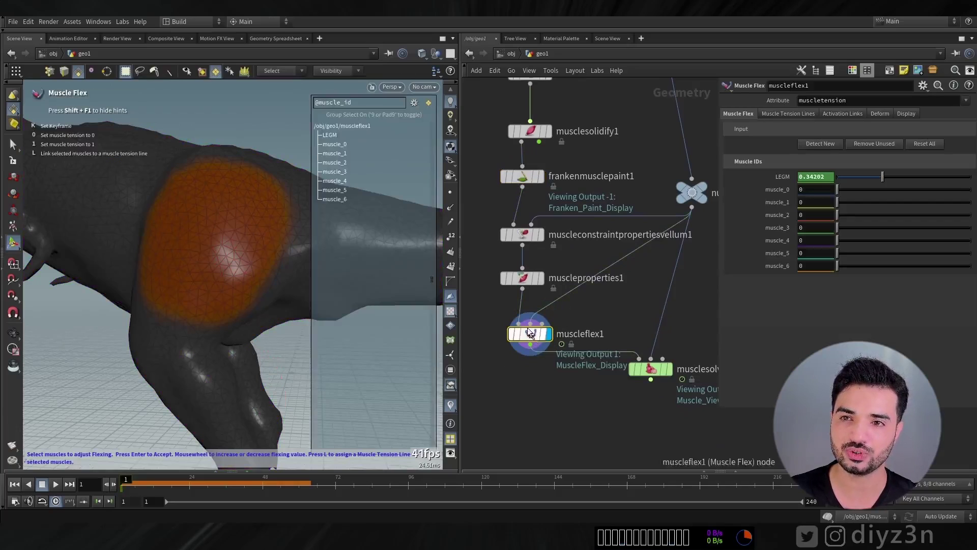
text(sin($F * 20))
mouse_move(821, 189)
mouse_down()
mouse_move(763, 189)
mouse_move(761, 204)
mouse_up()
text(sin($F * 20))
click(851, 189)
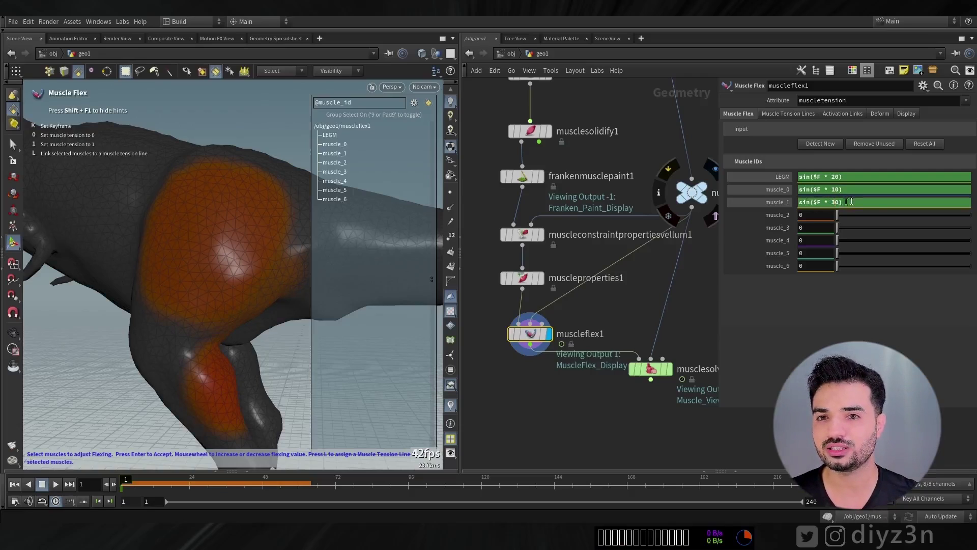
- Show the evaluated LEGM, muscle_0 and muscle_1 tensions, scrub the timeline to check how they change, and return to frame 1
alt+right_drag(278, 272, 147, 259)
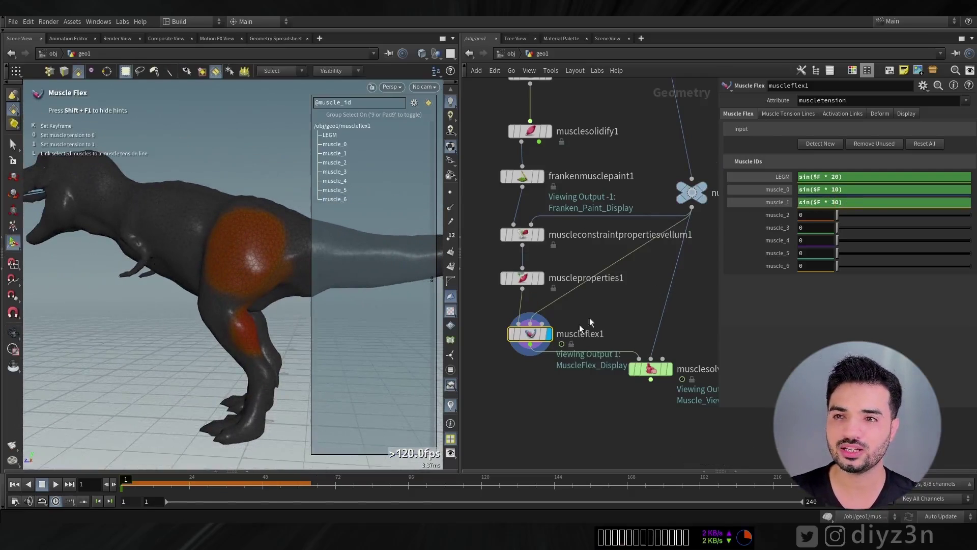
mouse_move(127, 484)
mouse_down()
mouse_move(289, 487)
mouse_move(121, 485)
mouse_up()
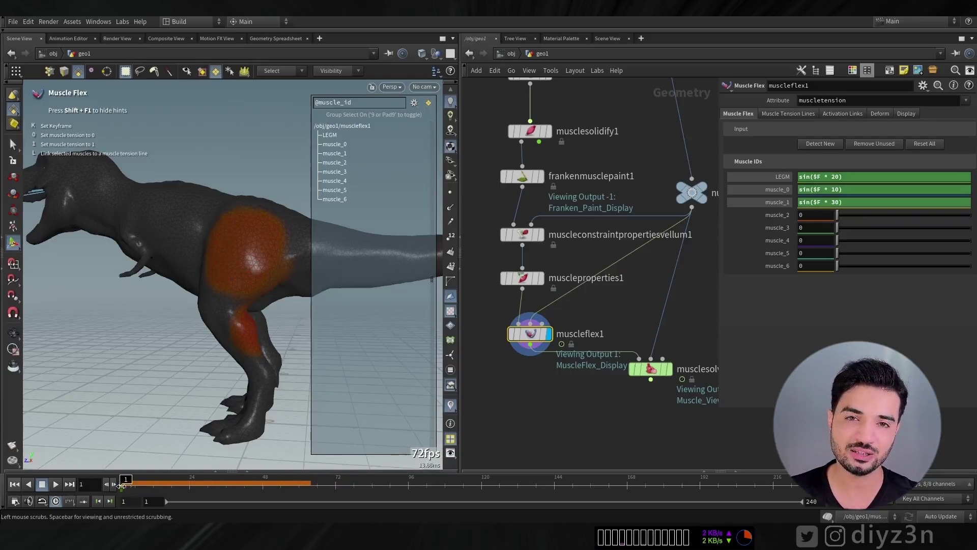
click(769, 189)
click(775, 202)
click(778, 176)
drag(138, 486, 110, 478)
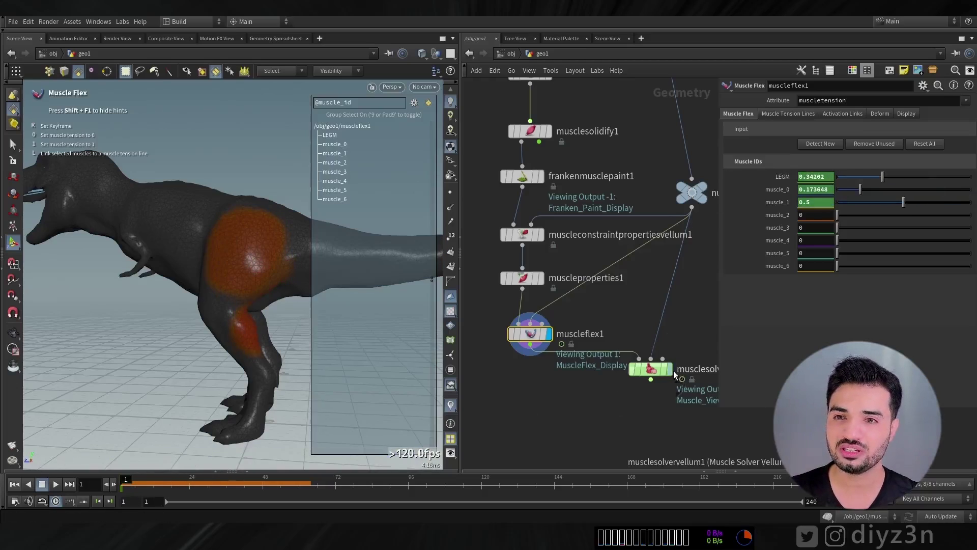
- Display the Vellum muscle solver, play the simulation to examine the flexing leg muscles, and return to frame 1
click(668, 369)
alt+drag(171, 275, 207, 290)
alt+right_drag(207, 290, 296, 288)
alt+drag(297, 288, 260, 277)
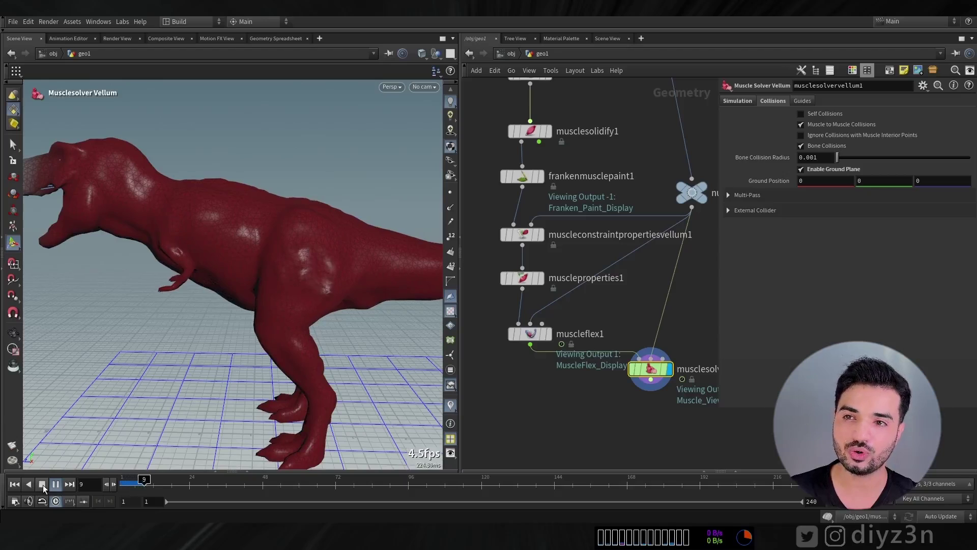
click(43, 485)
alt+drag(382, 314, 288, 295)
alt+right_drag(288, 295, 331, 289)
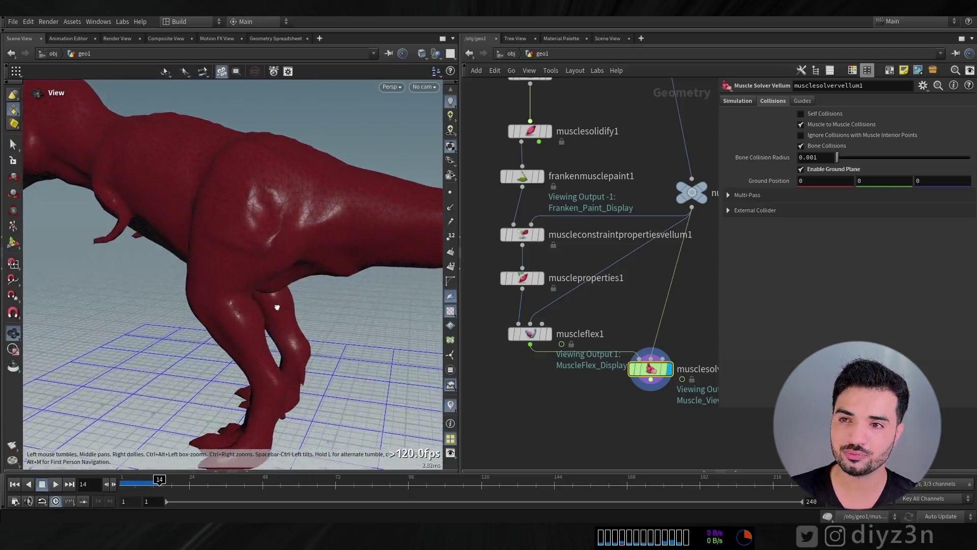
drag(147, 481, 89, 484)
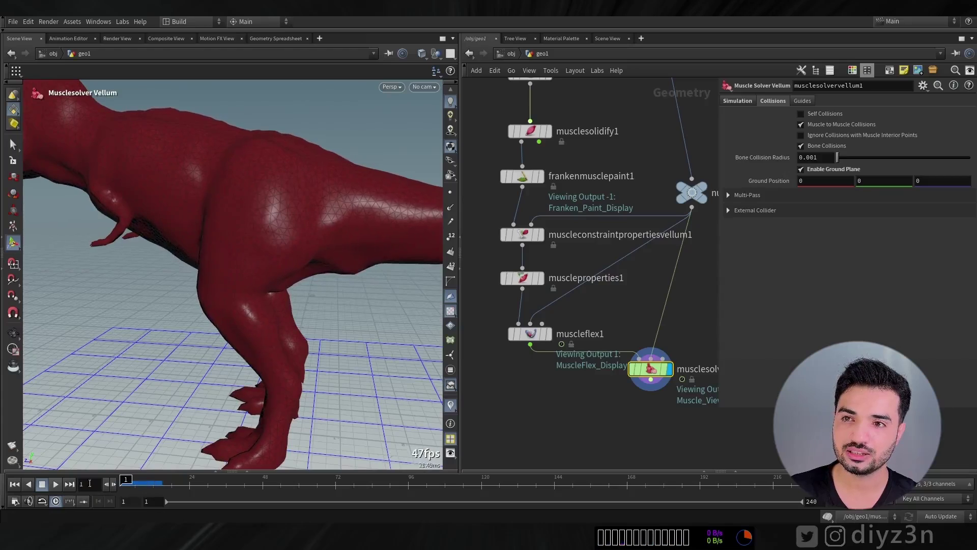
- Add muscle_0 and muscle_1 to the group of the LEGM assignment on Muscle Properties
click(508, 279)
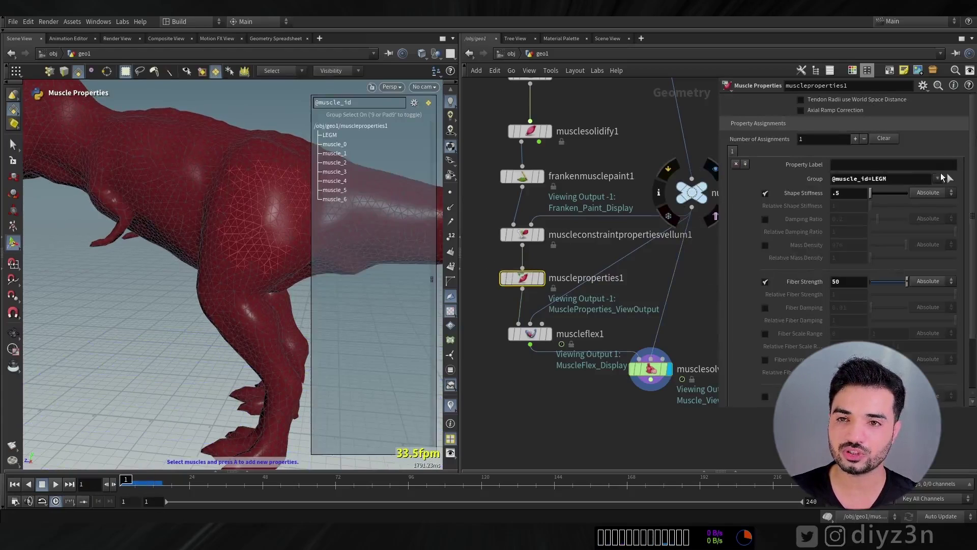
click(950, 178)
click(950, 237)
click(950, 178)
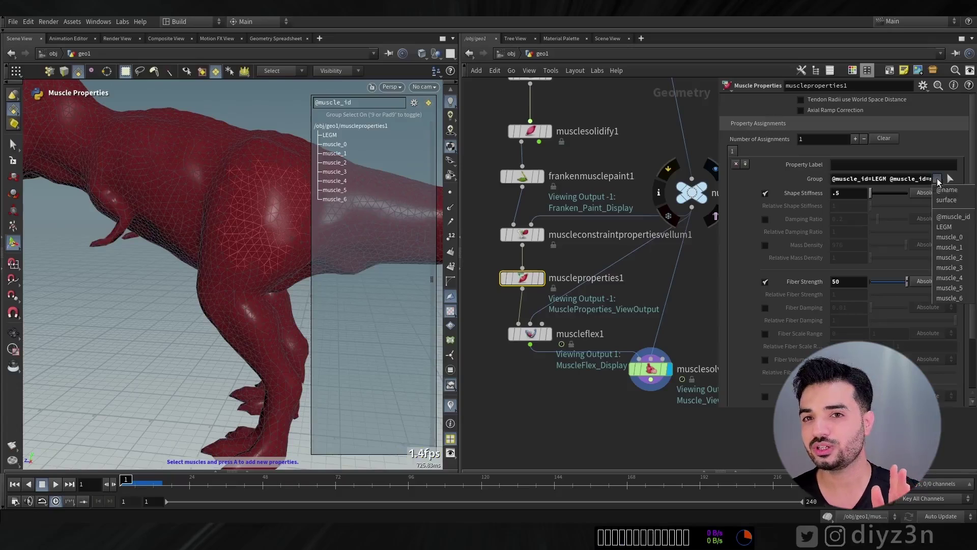
click(947, 248)
- Select the Vellum muscle solver and start a flipbook of the simulation with all three leg muscles
click(651, 369)
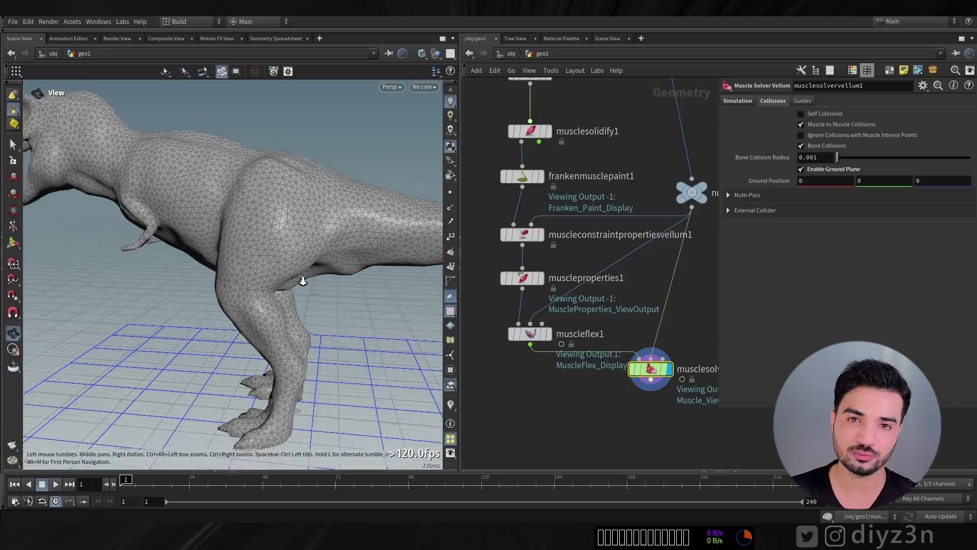
key(Up)
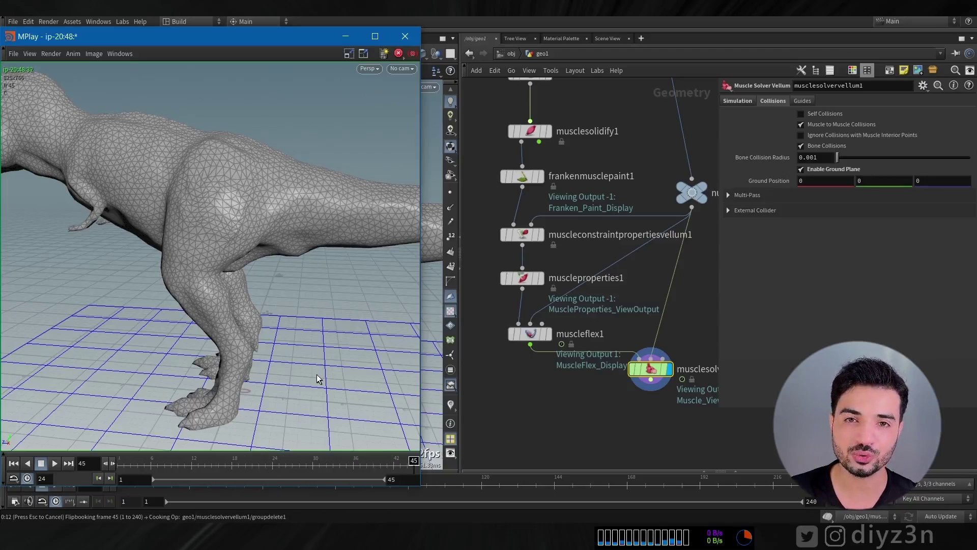
- Play back the flipbook to review the flexing leg muscles, close it and return to frame 1
click(54, 463)
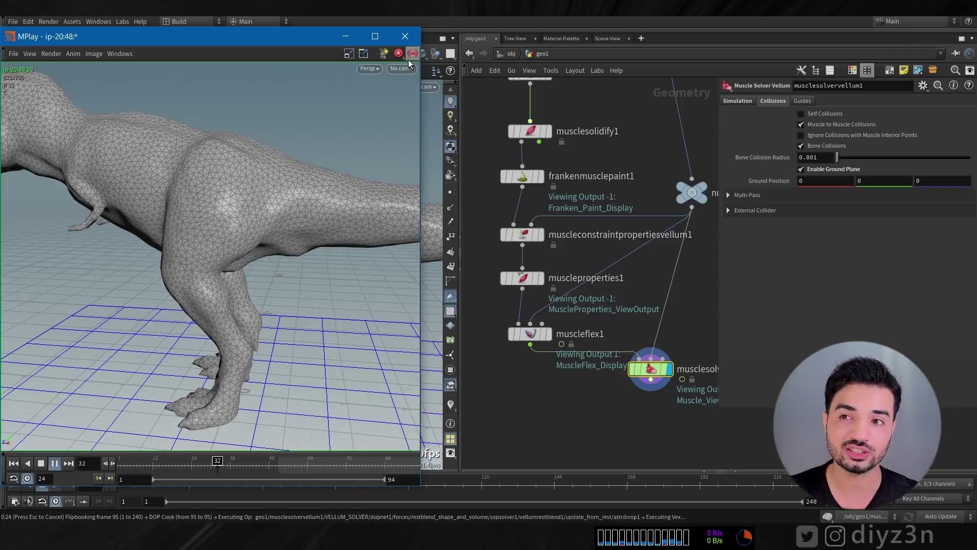
click(405, 36)
drag(324, 482, 67, 485)
- Insert a Fiber Groom node between Franken Muscle Paint and the Vellum muscle constraint properties and display it
middle_drag(577, 241, 592, 358)
drag(548, 247, 548, 231)
key(Tab)
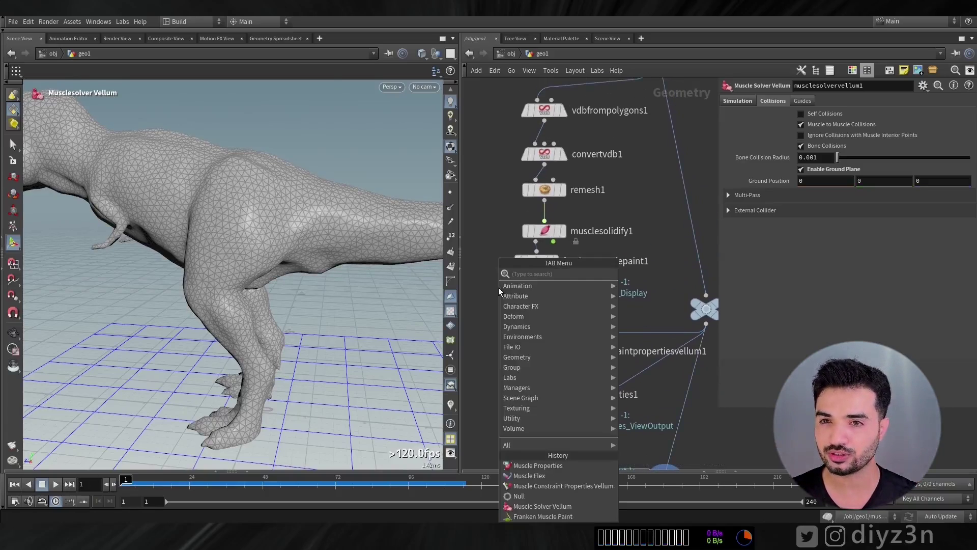
mouse_move(560, 306)
mouse_move(648, 348)
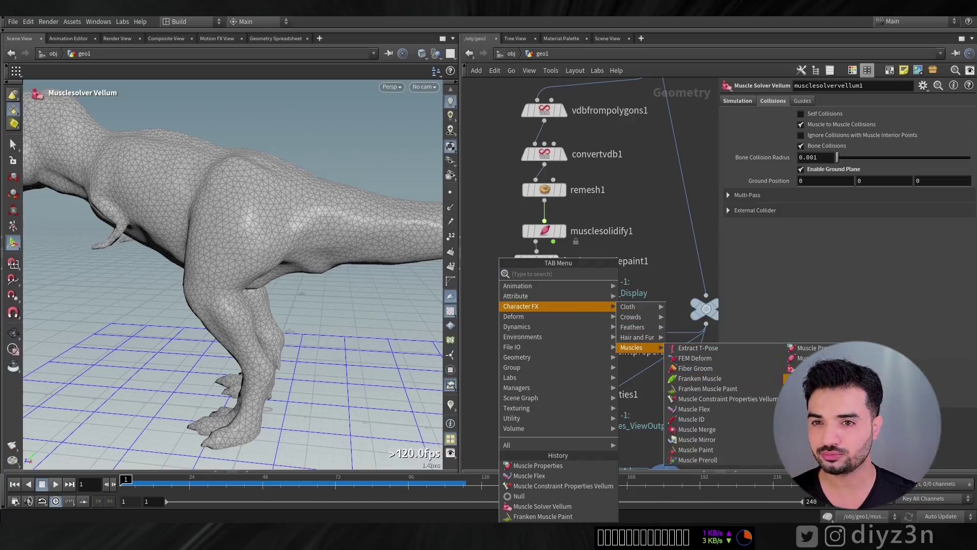
click(695, 368)
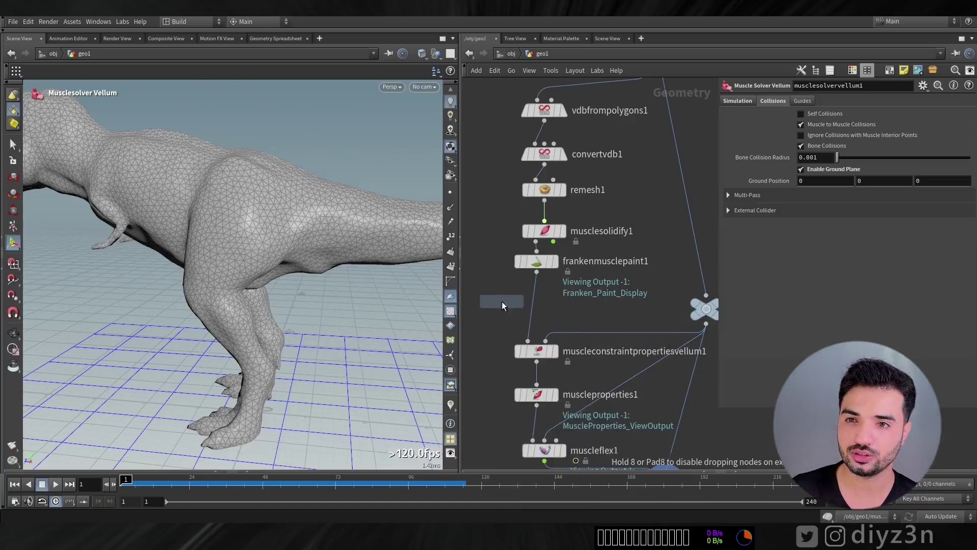
click(511, 305)
drag(512, 304, 539, 306)
click(556, 305)
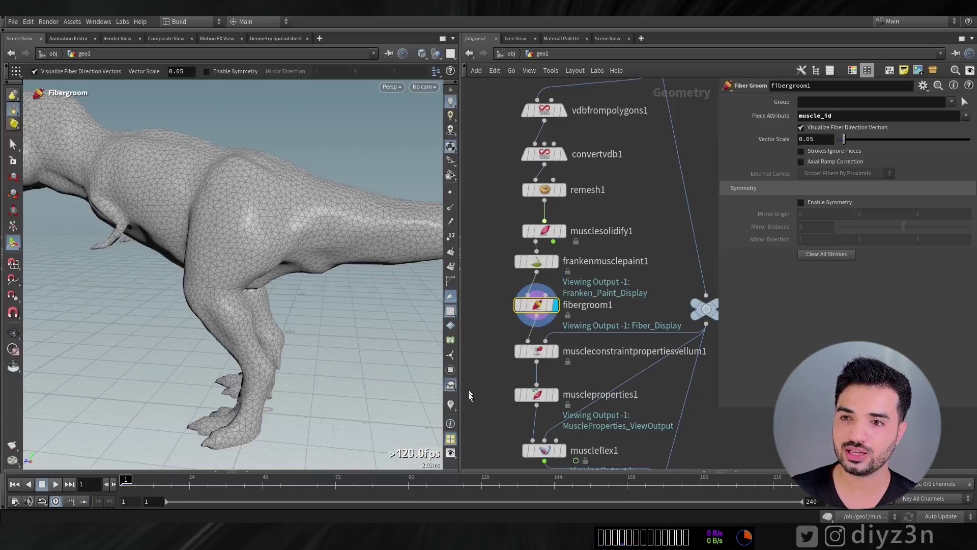
- Set the Fiber Groom's vector scale to 0.573 and enable Strokes Ignore Pieces, examining the fiber directions on the body
drag(844, 139, 914, 140)
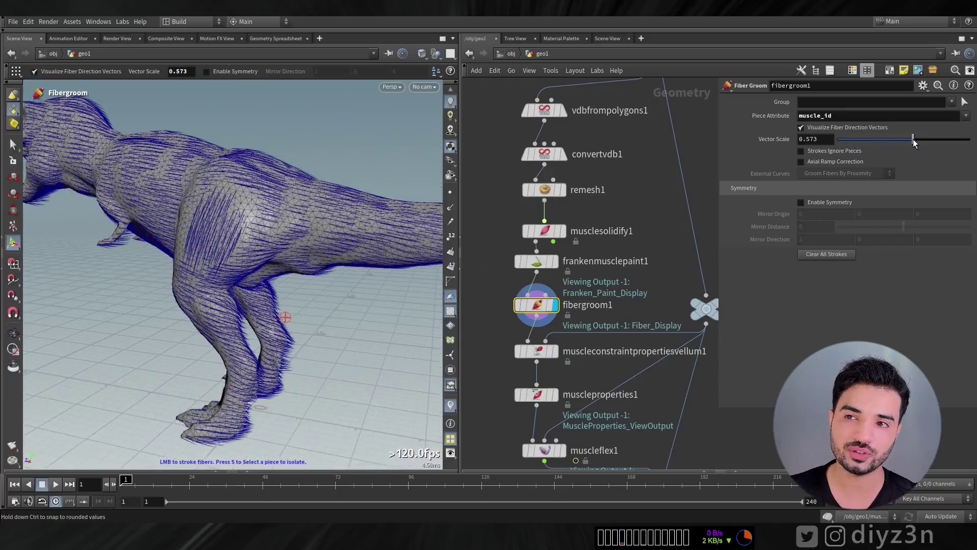
key(Escape)
scroll(246, 304, up, 6)
mouse_move(247, 304)
alt+mouse_down()
mouse_move(200, 301)
mouse_move(203, 277)
mouse_move(181, 308)
mouse_move(152, 262)
mouse_move(194, 214)
mouse_move(196, 177)
alt+mouse_up()
click(801, 151)
alt+right_drag(197, 177, 170, 215)
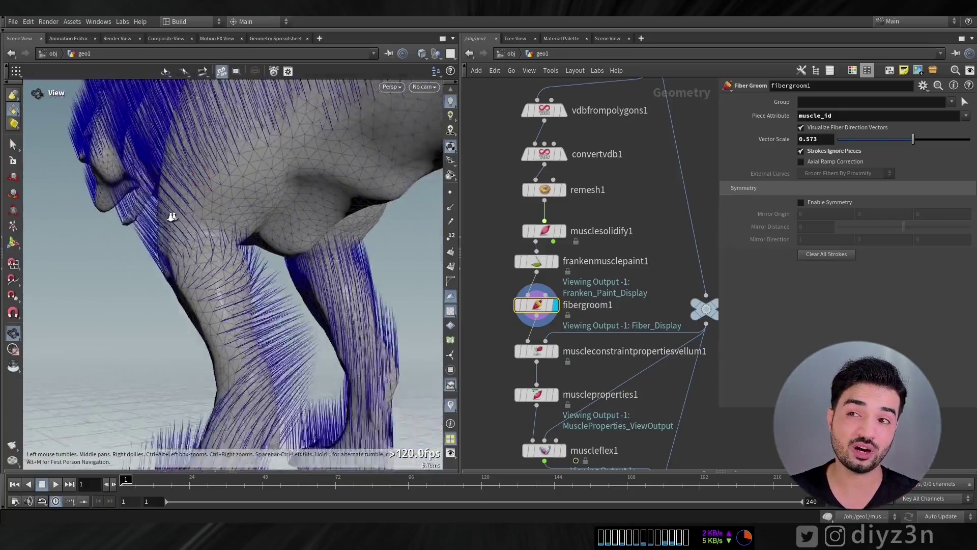
alt+drag(170, 216, 223, 249)
alt+middle_drag(222, 249, 225, 334)
mouse_move(224, 334)
alt+mouse_down()
mouse_move(177, 374)
mouse_move(181, 386)
mouse_move(189, 380)
mouse_move(176, 388)
alt+mouse_up()
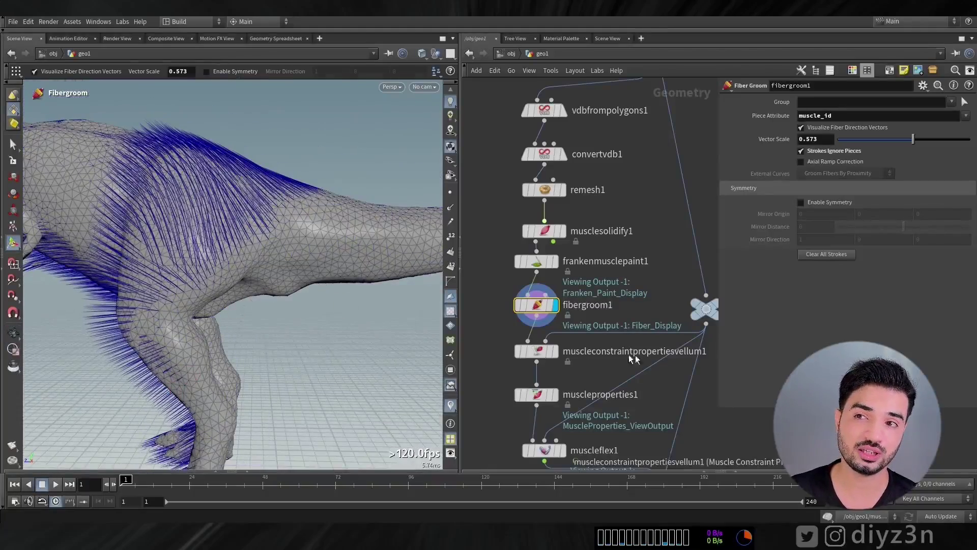
alt+right_drag(214, 265, 164, 310)
alt+middle_drag(163, 309, 219, 272)
- Display the Vellum muscle solver, flipbook the simulation with the groomed fibers and play back its frames
middle_drag(651, 413, 617, 227)
mouse_move(642, 312)
click(653, 277)
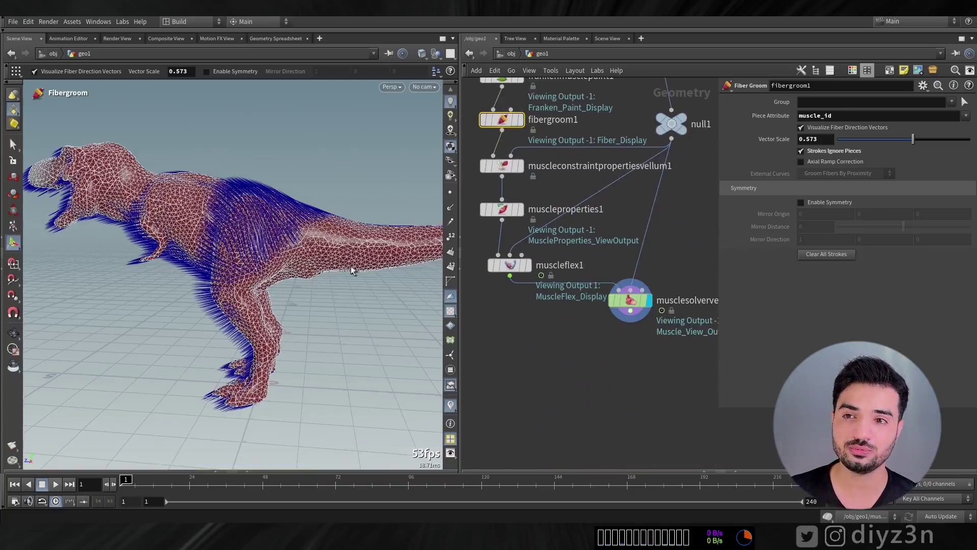
alt+drag(336, 270, 257, 266)
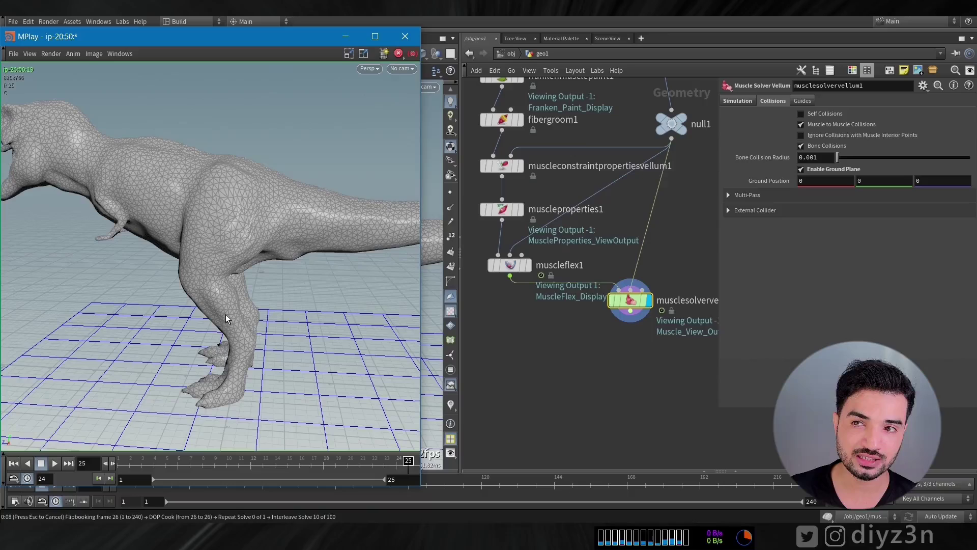
click(54, 463)
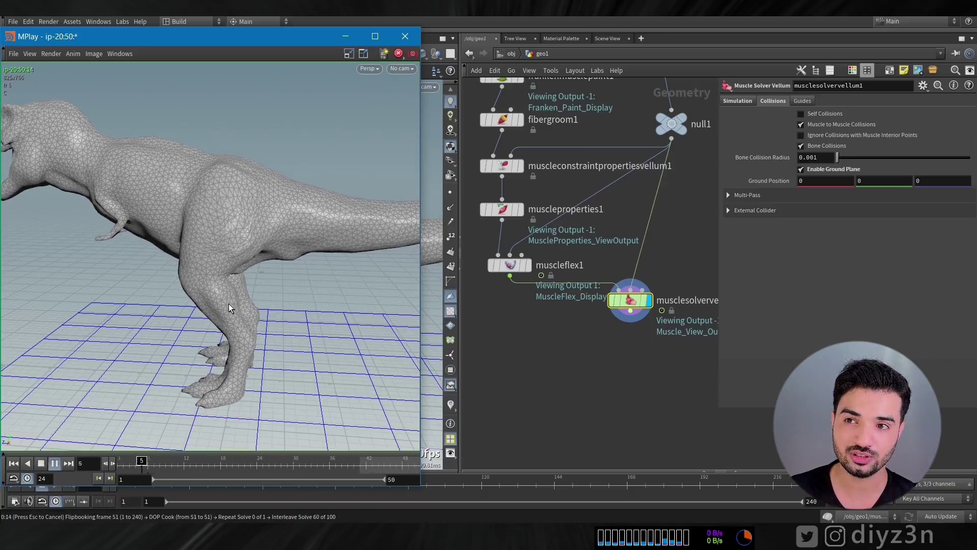
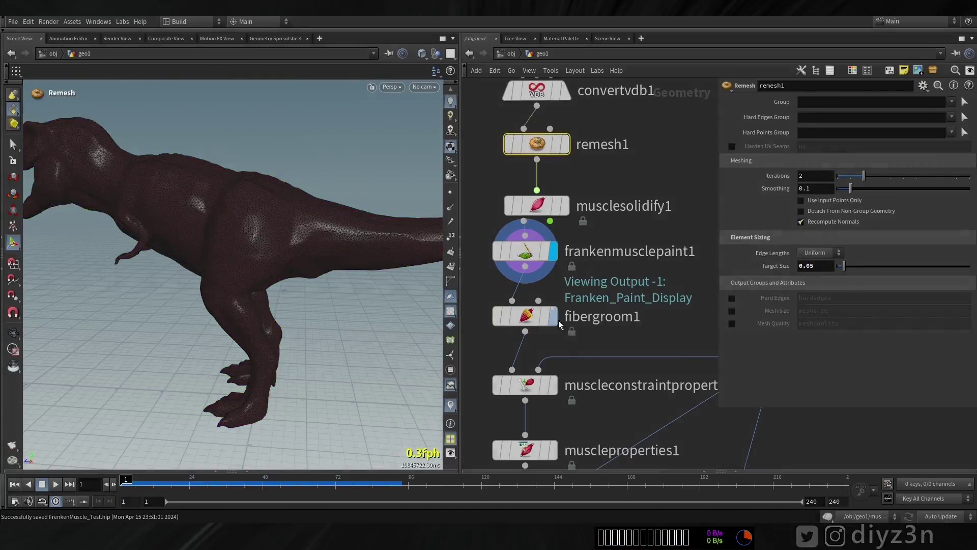
- Display the Franken Muscle Paint node with muscle_1 as the active ID and inspect the painted muscles around the leg
click(553, 317)
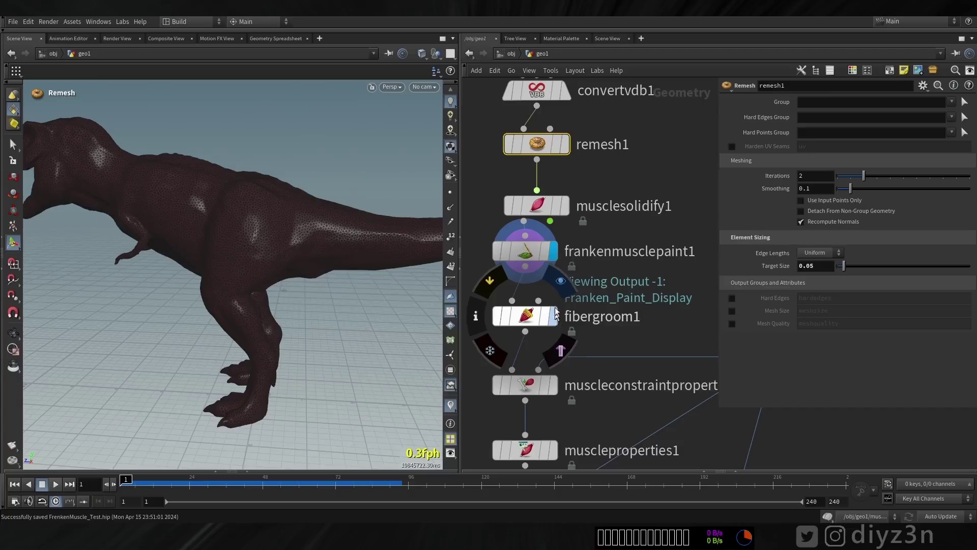
click(553, 253)
click(529, 252)
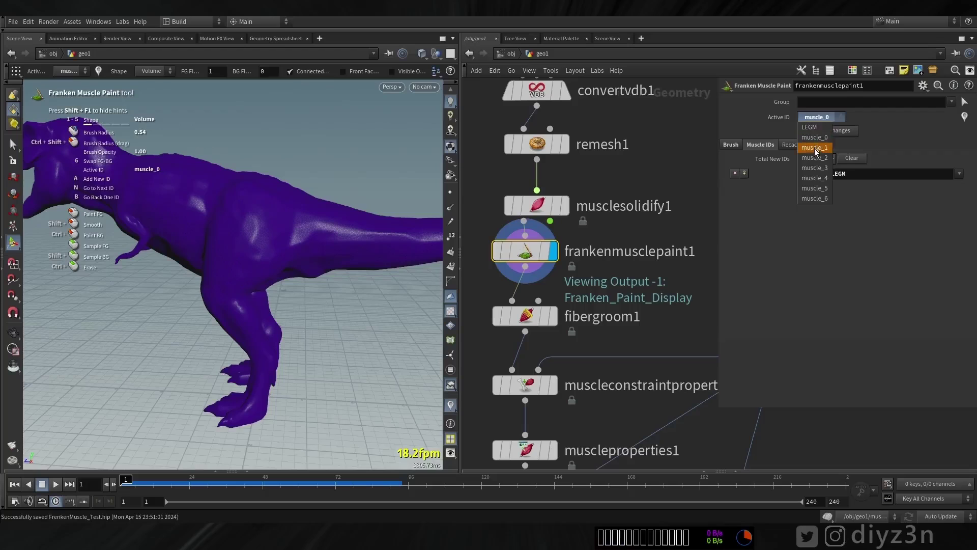
mouse_move(334, 314)
alt+mouse_down()
mouse_move(340, 338)
mouse_move(277, 327)
mouse_move(156, 358)
alt+mouse_up()
alt+middle_drag(412, 284, 199, 288)
mouse_move(198, 288)
alt+mouse_down()
mouse_move(338, 314)
mouse_move(308, 249)
alt+mouse_up()
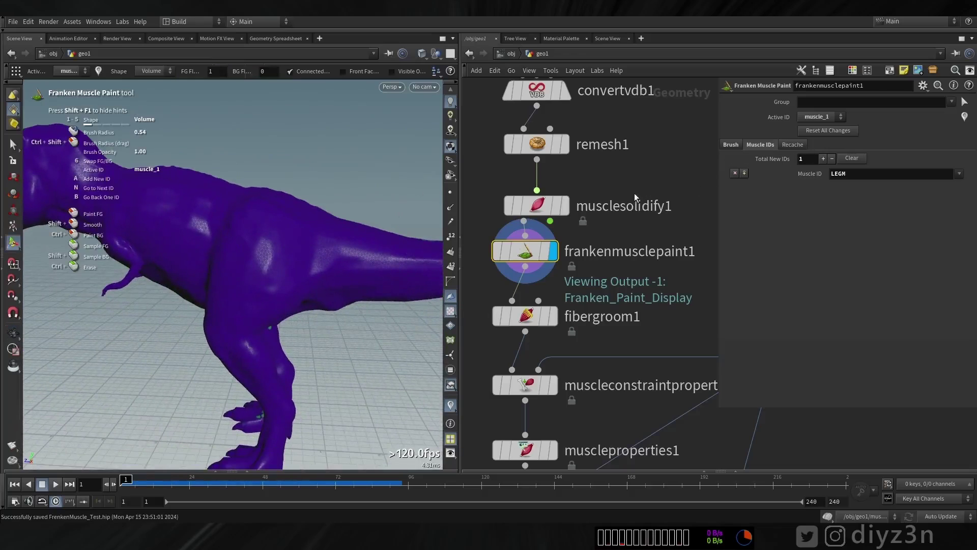
middle_drag(634, 193, 697, 221)
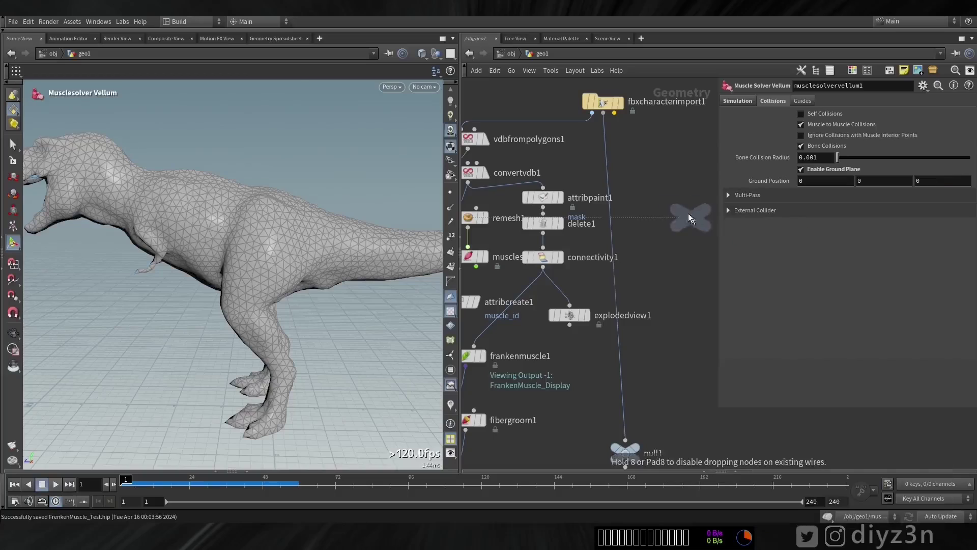
- Add a null displaying the Animated Pose output of the FBX Character Import and check the import's clip name
click(664, 193)
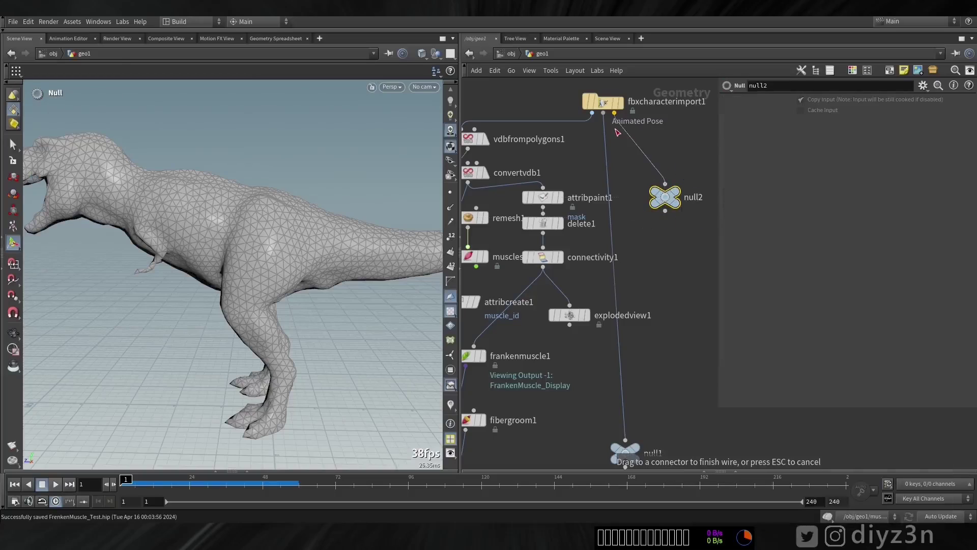
click(687, 182)
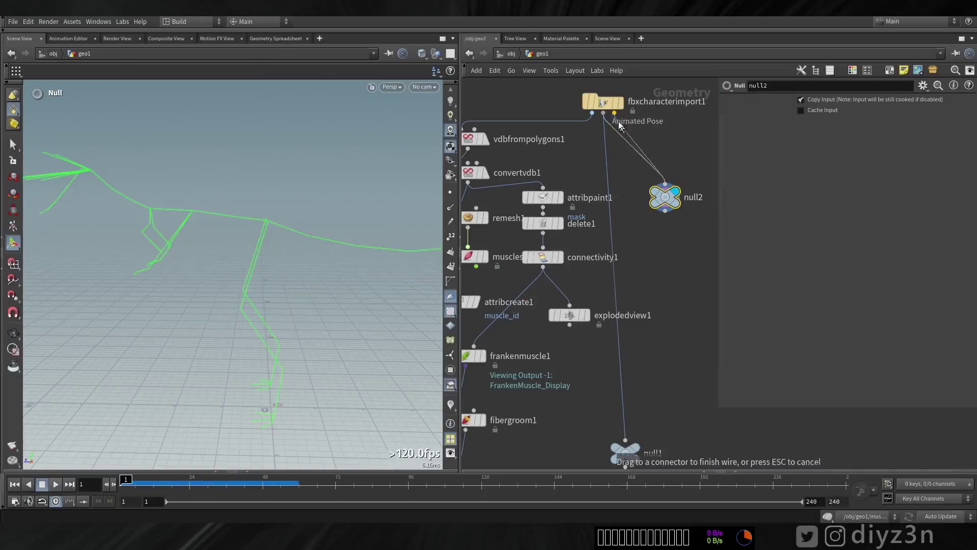
click(600, 102)
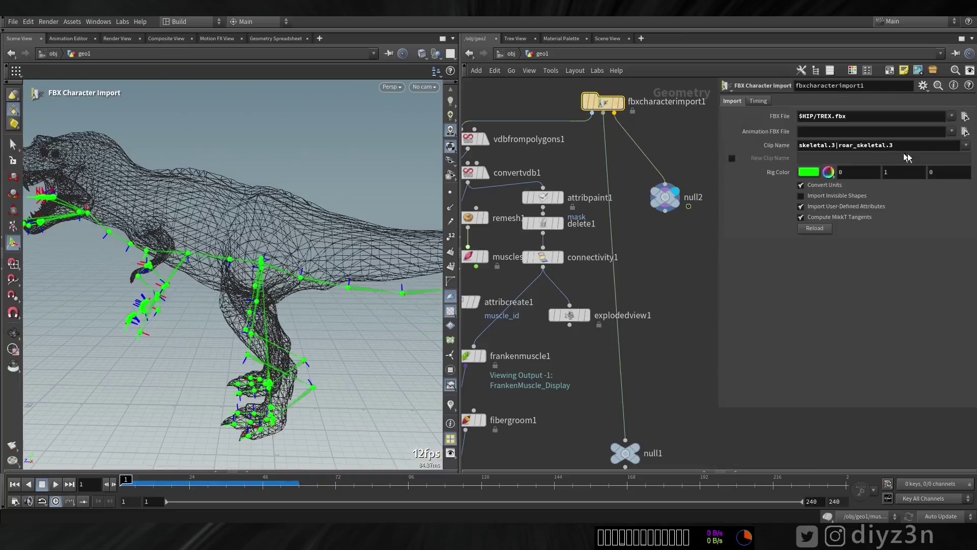
click(962, 160)
- Compare the Animated Pose skeleton with the import's second output through the null, and delete the null
click(657, 195)
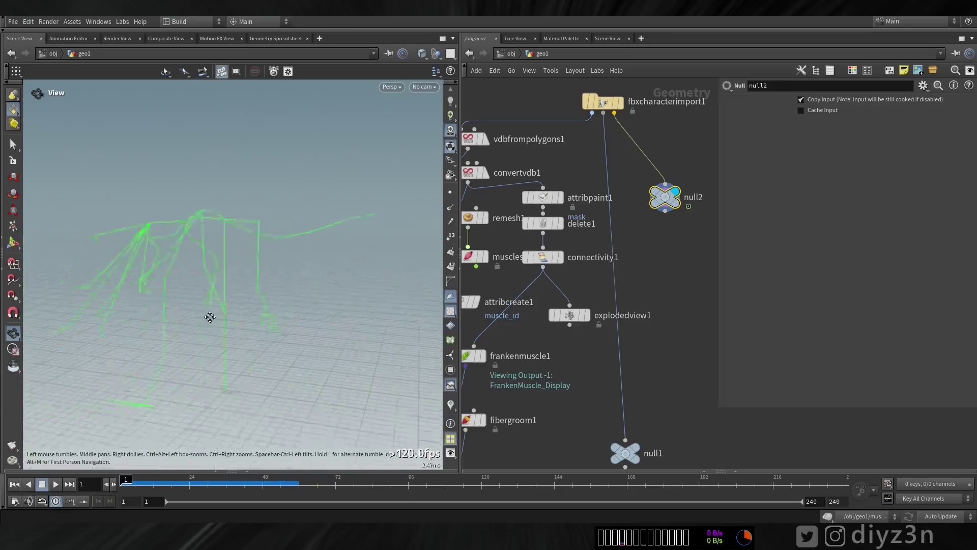
drag(209, 317, 191, 295)
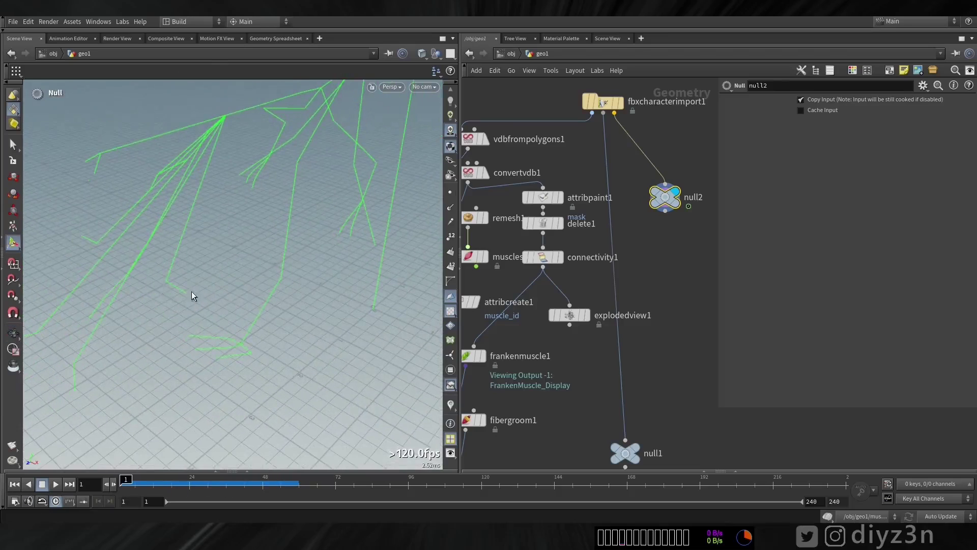
drag(325, 176, 48, 276)
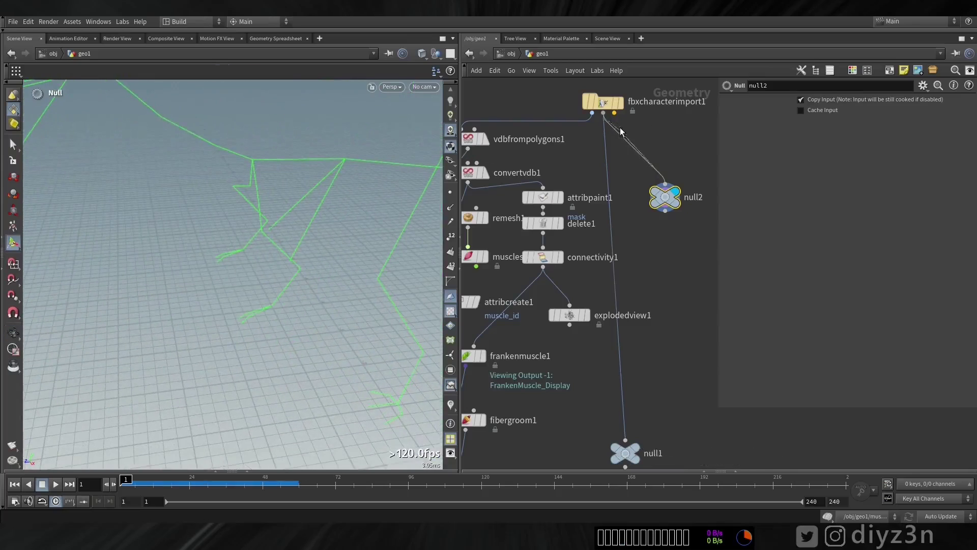
drag(354, 189, 312, 233)
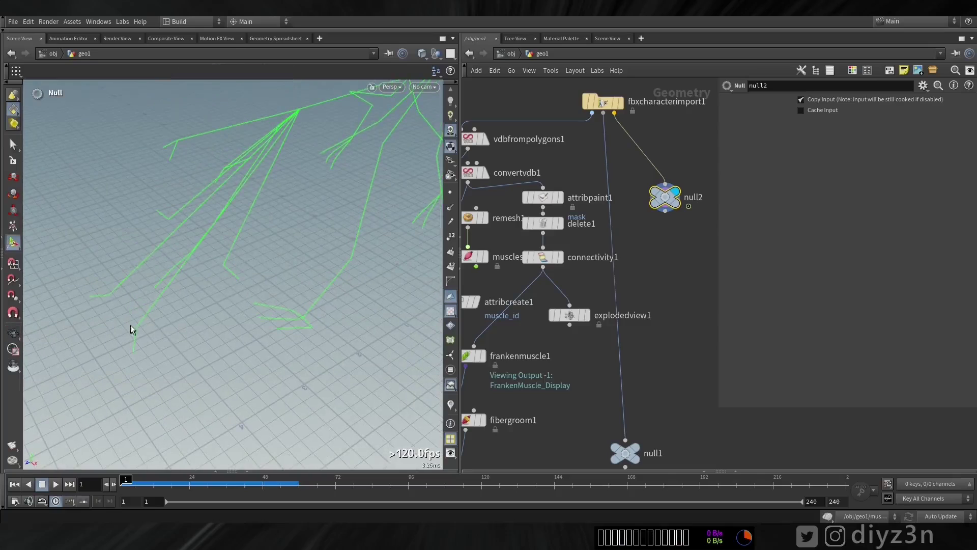
key(Delete)
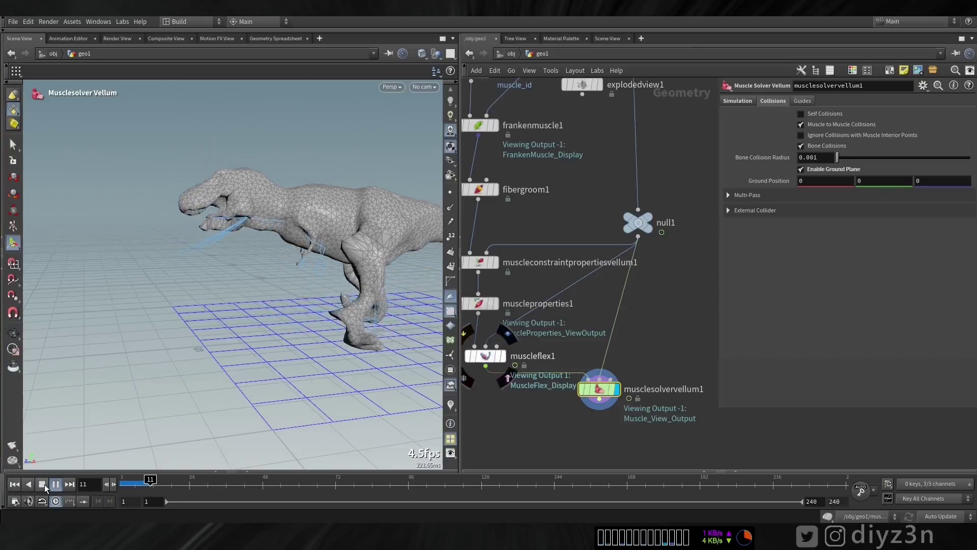
- Play the Vellum muscle solver simulation from several viewing angles to examine the moving T-rex, and stop playback
click(44, 486)
alt+drag(305, 255, 204, 306)
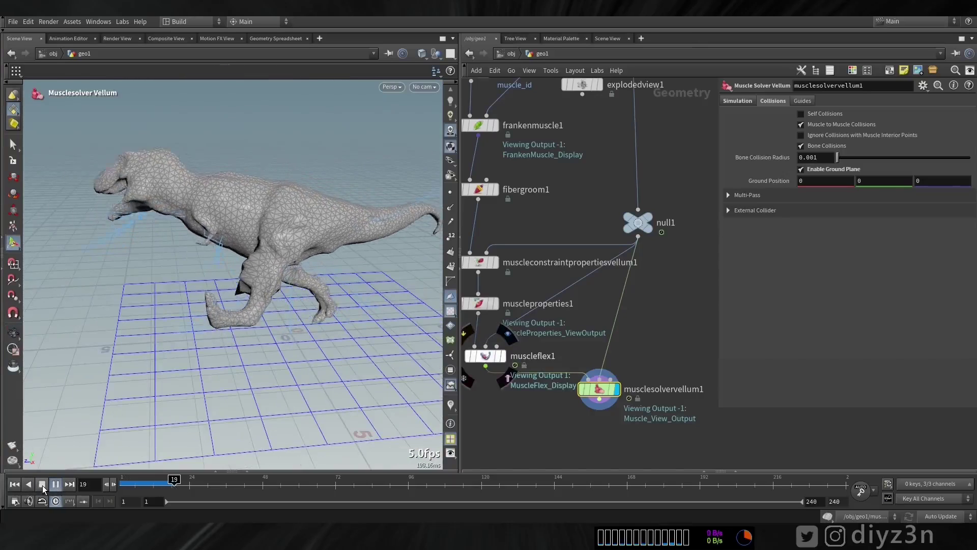
click(56, 484)
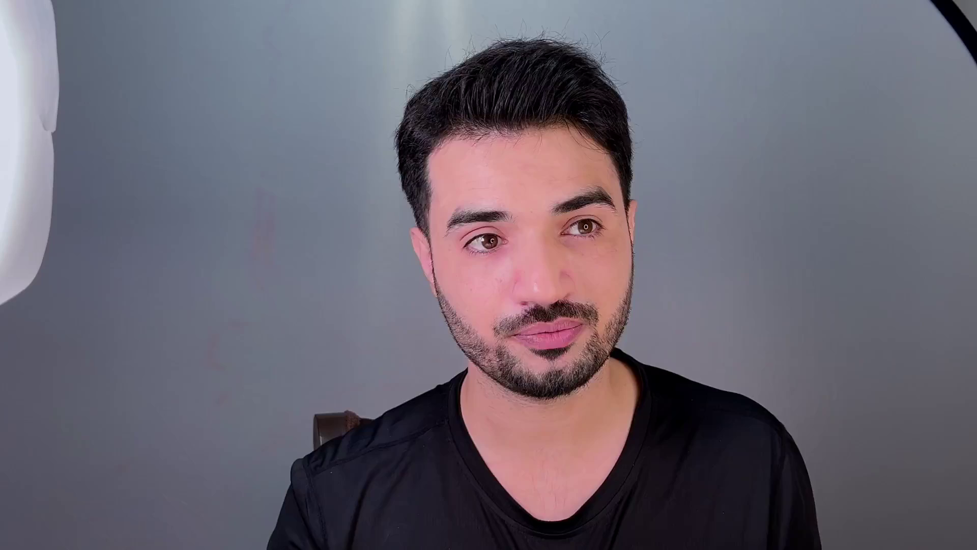